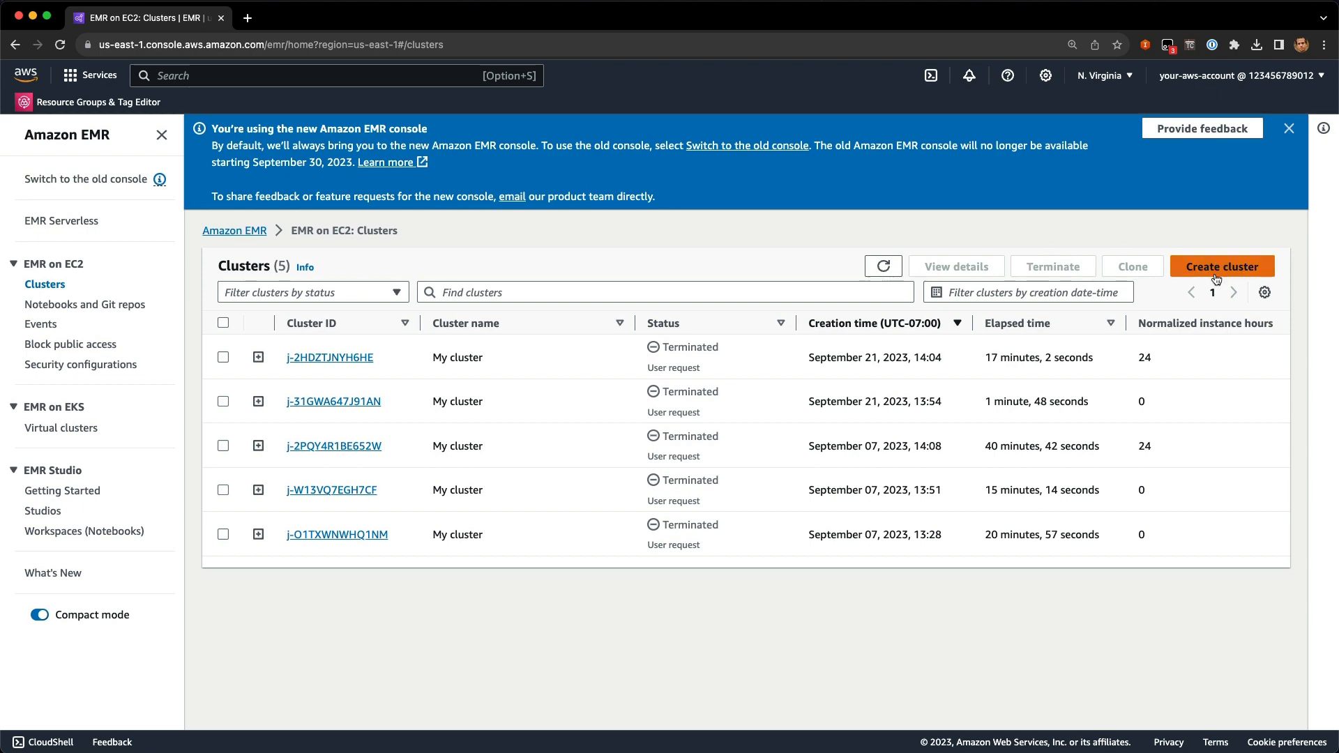
# Start creating a new cluster and assign EMR_DefaultRole as its service role and EMR_EC2_DefaultRole as its instance profile.
pyautogui.click(1261, 266)
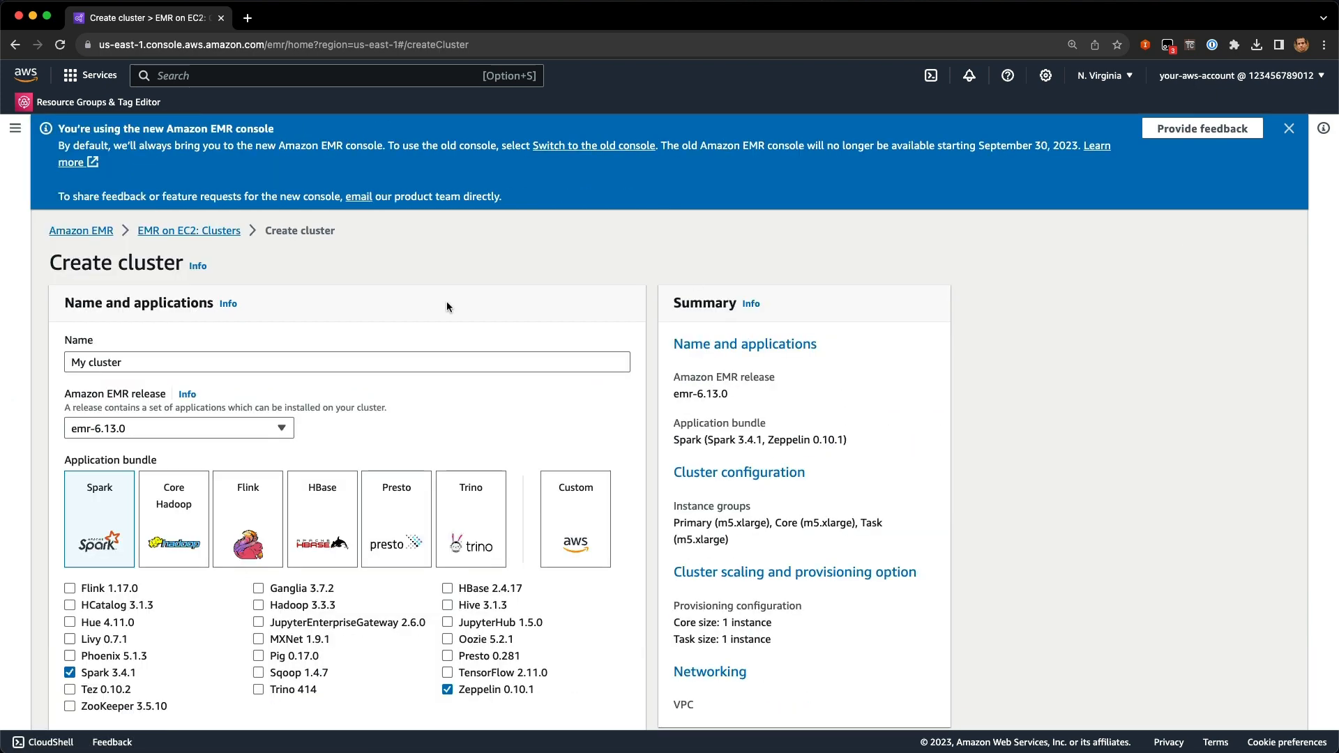
pyautogui.scroll(-4, 446, 307)
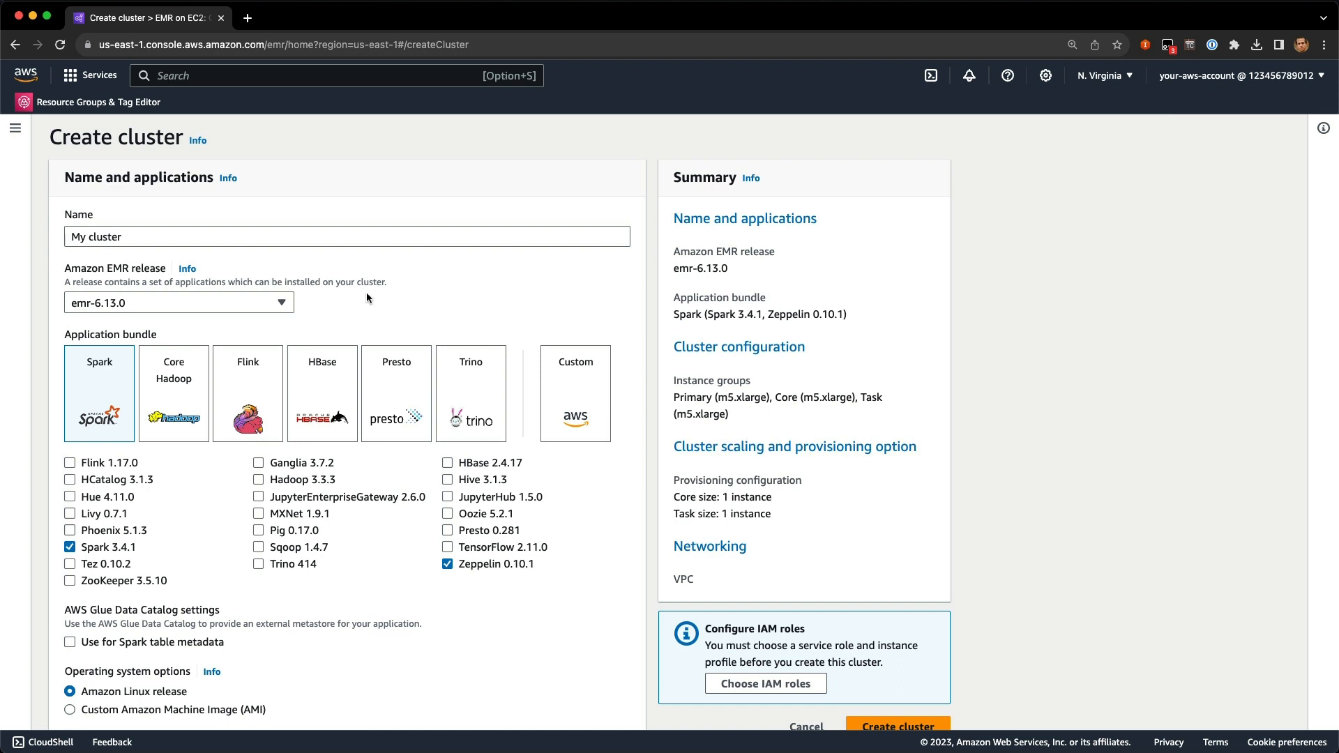
pyautogui.click(793, 691)
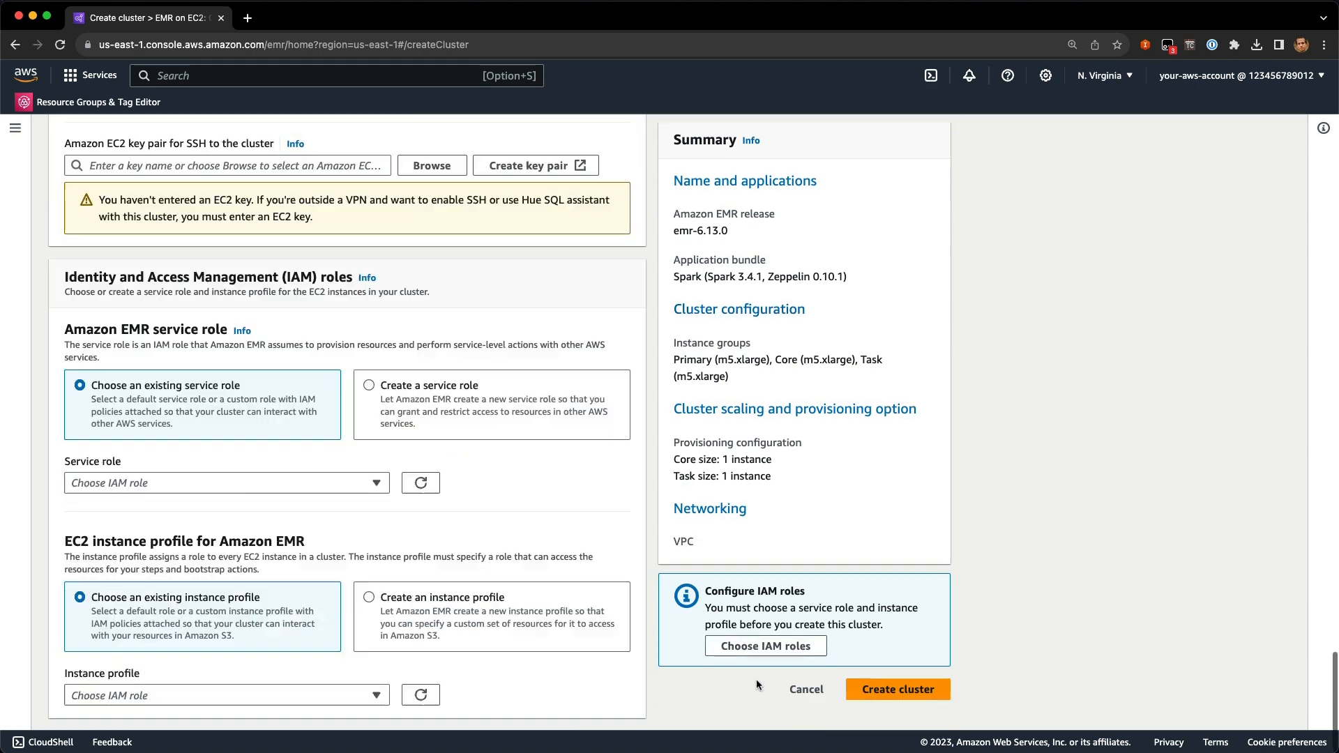
pyautogui.click(132, 483)
pyautogui.click(132, 193)
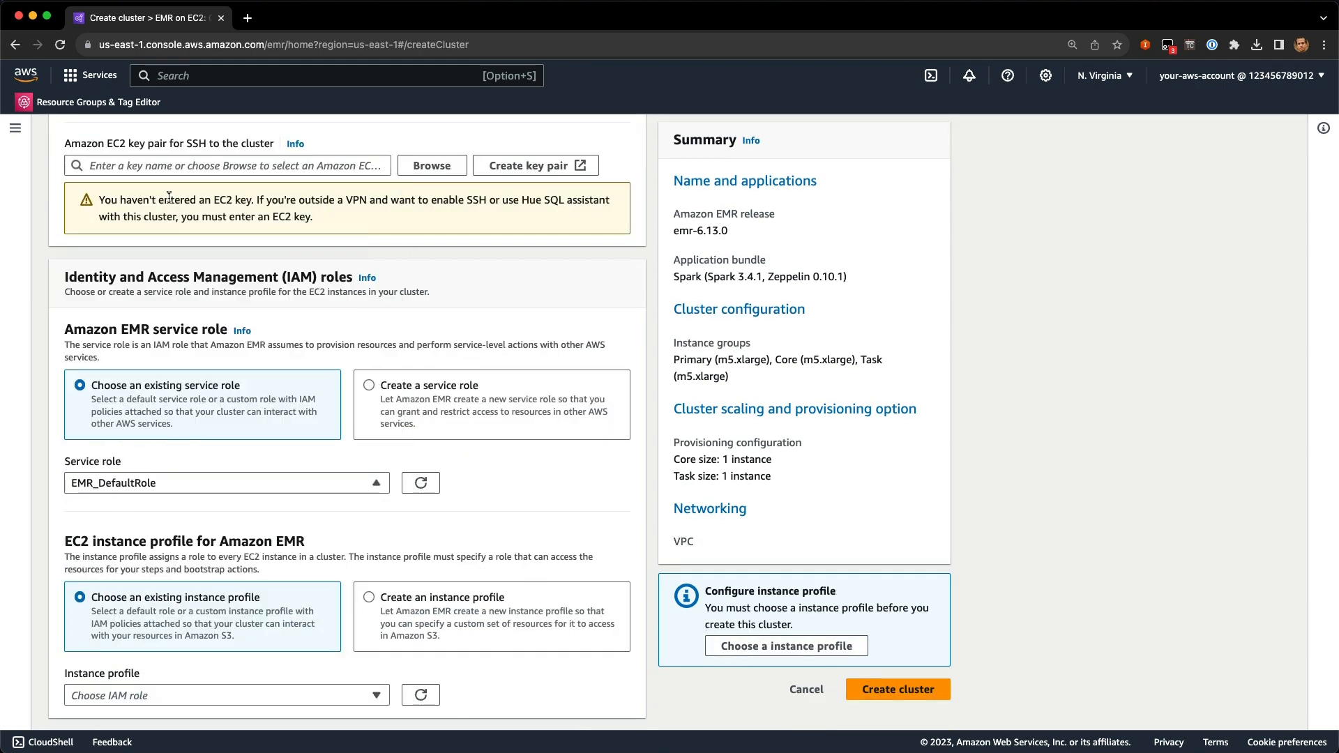
pyautogui.click(149, 692)
pyautogui.click(157, 498)
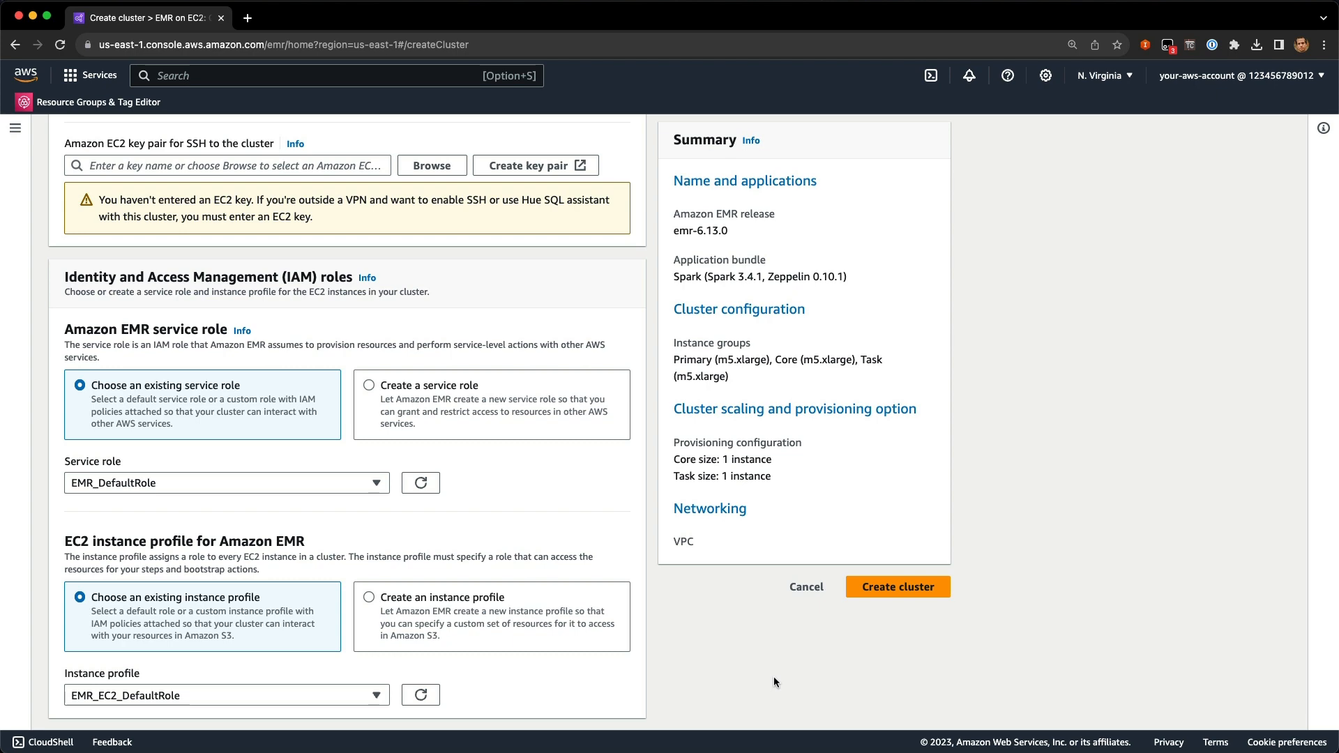
# Try the Trino and Presto bundles and a custom mix adding Hadoop, JupyterEnterpriseGateway and MXNet, and return to the Spark bundle.
pyautogui.scroll(20, 773, 676)
pyautogui.scroll(-3, 244, 372)
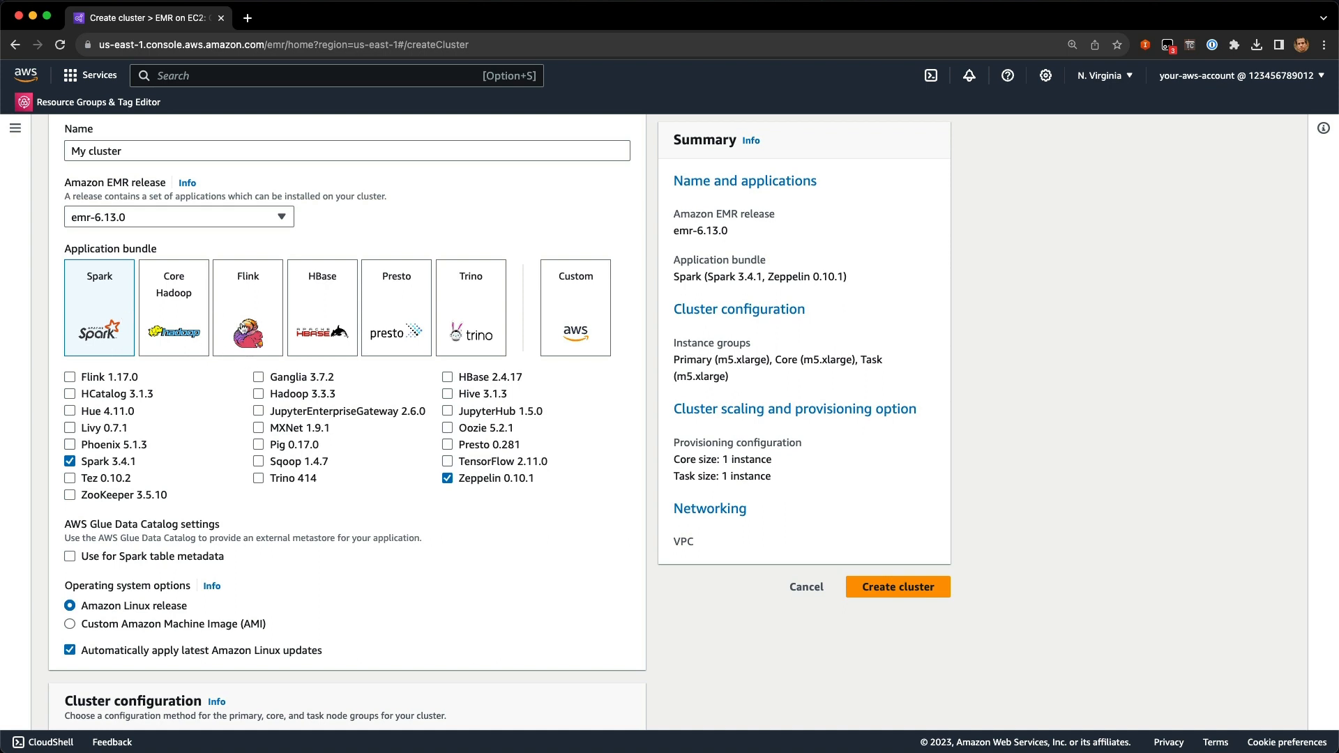
pyautogui.click(485, 306)
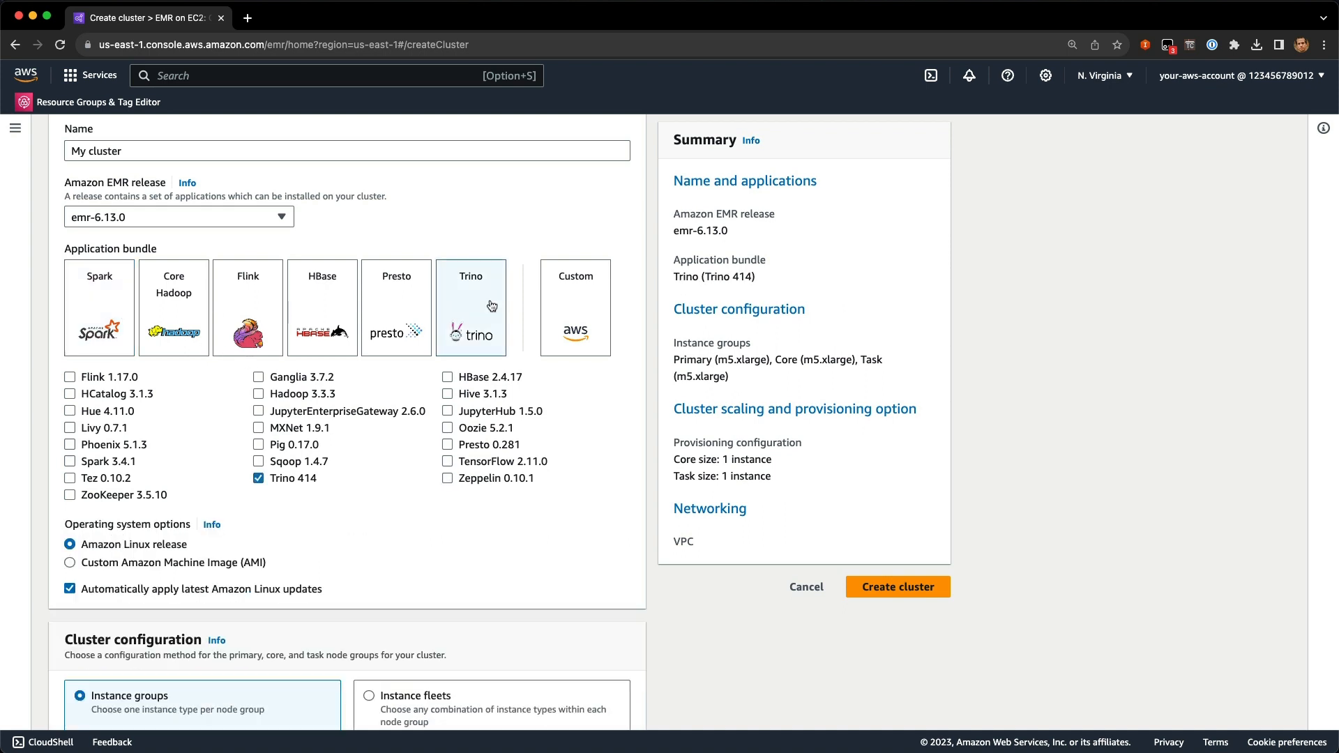
pyautogui.click(102, 308)
pyautogui.click(375, 285)
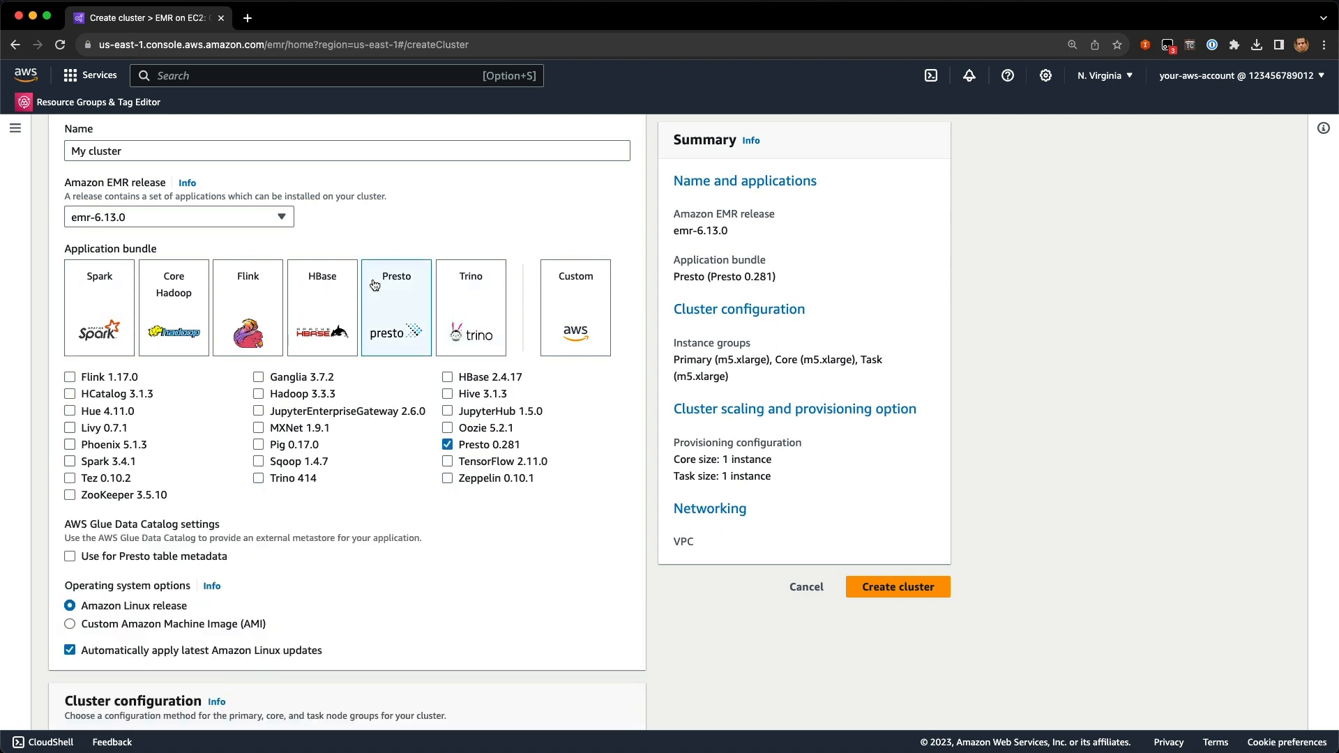
pyautogui.click(476, 292)
pyautogui.click(258, 394)
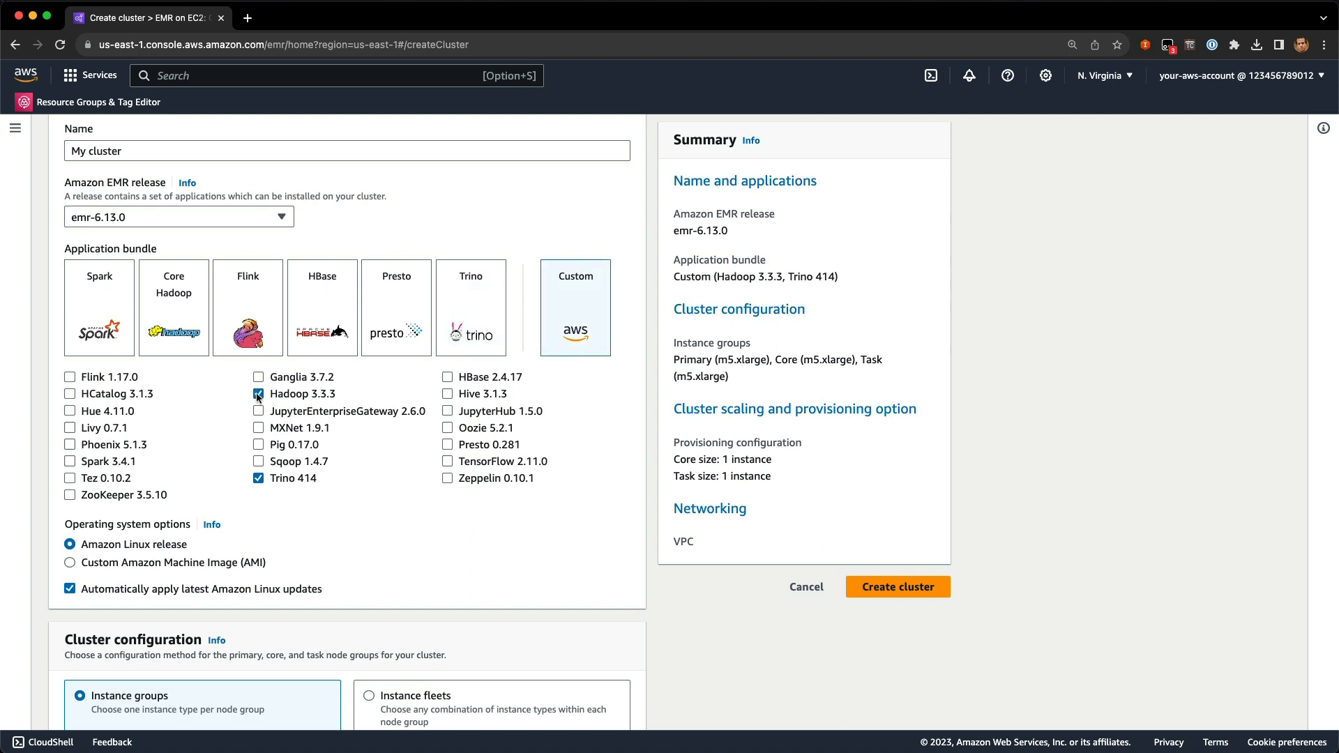
pyautogui.click(258, 411)
pyautogui.click(259, 429)
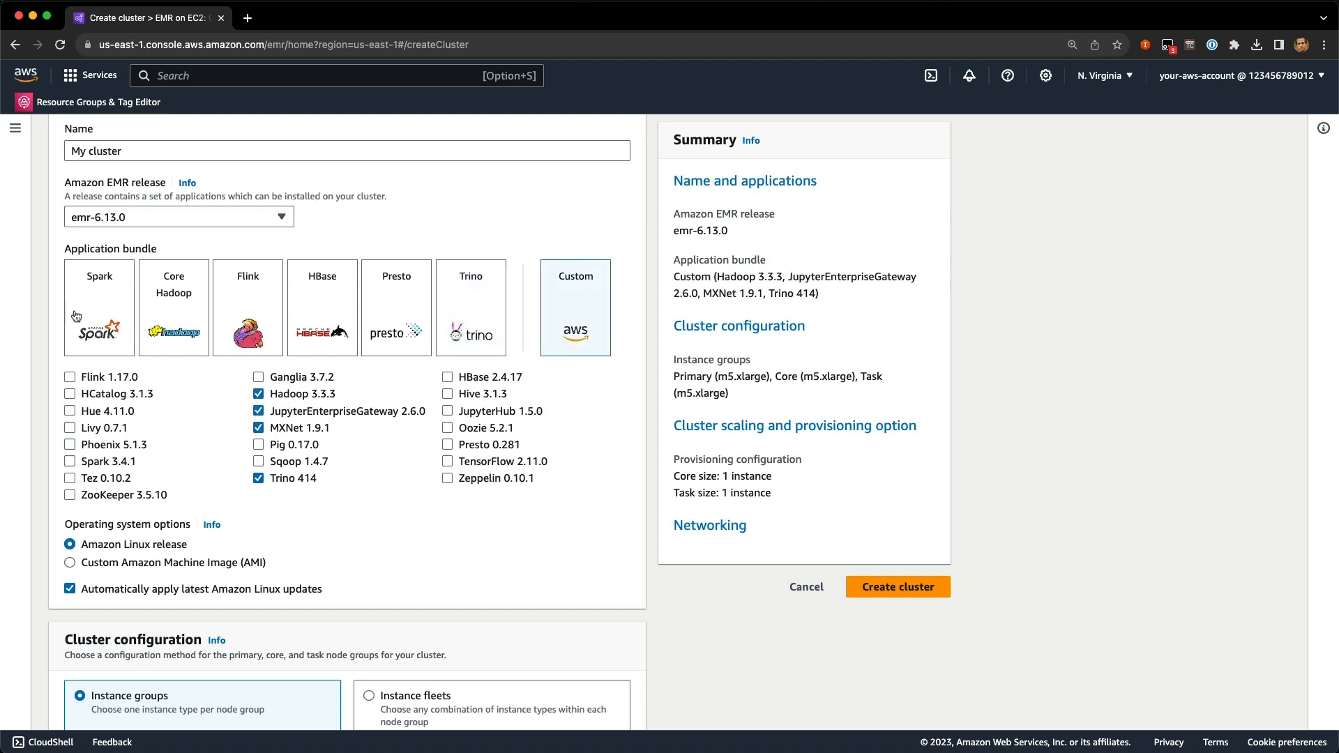
pyautogui.click(104, 325)
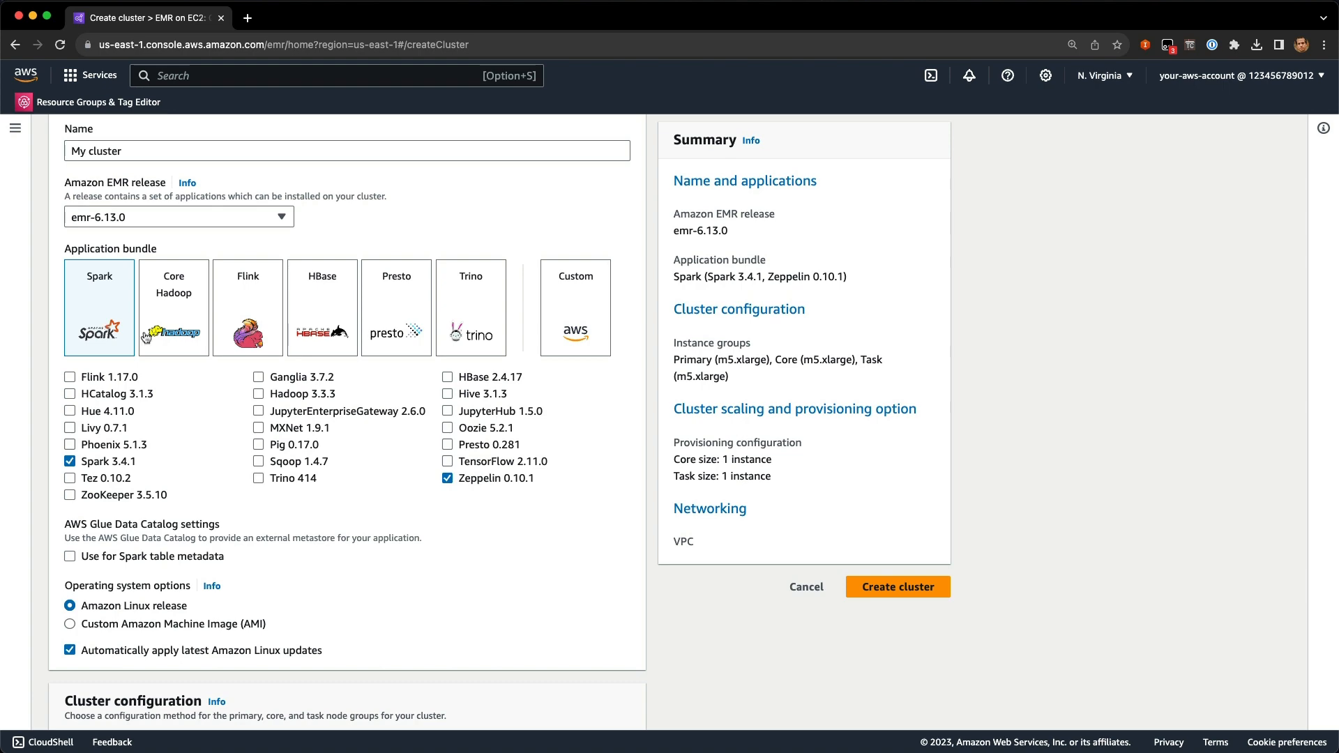
# Open the help on the cluster scaling and provisioning option, and create the cluster with the default sizes.
pyautogui.scroll(-6, 395, 466)
pyautogui.scroll(-1, 395, 474)
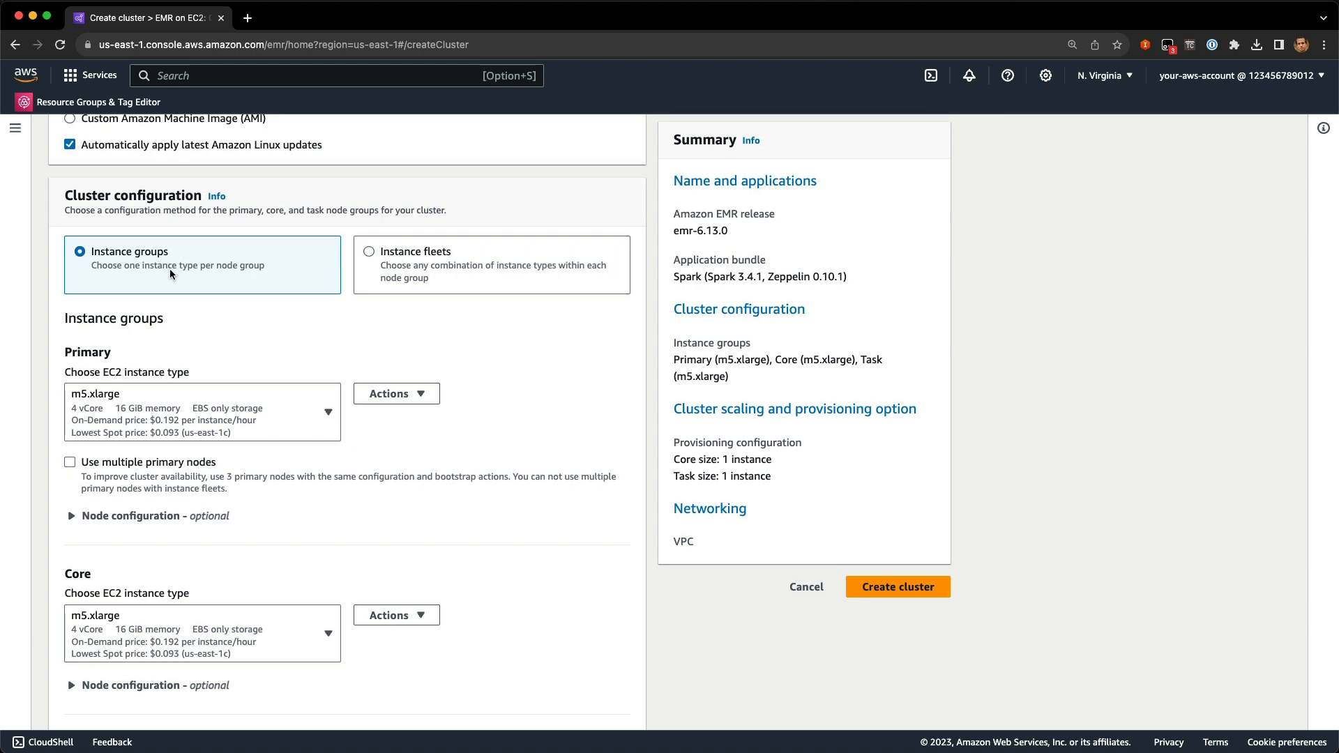
pyautogui.scroll(-15, 370, 340)
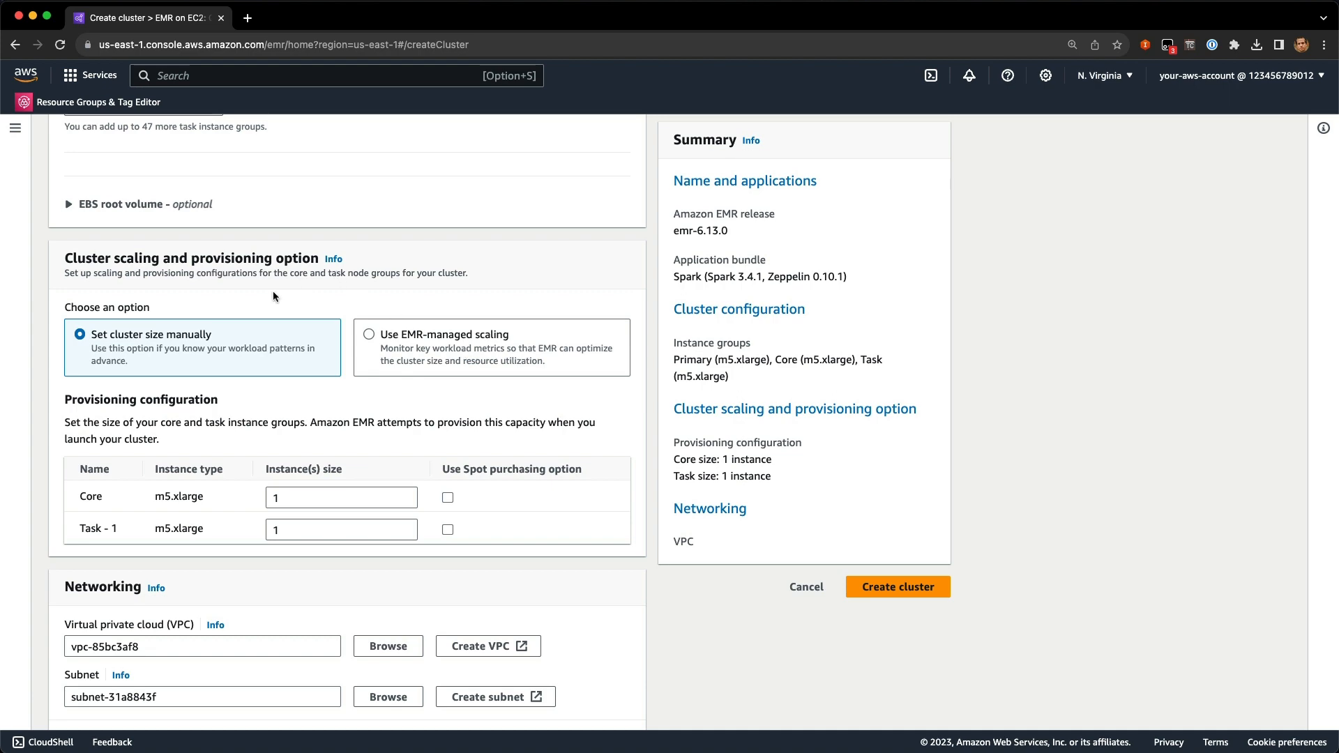
pyautogui.click(333, 260)
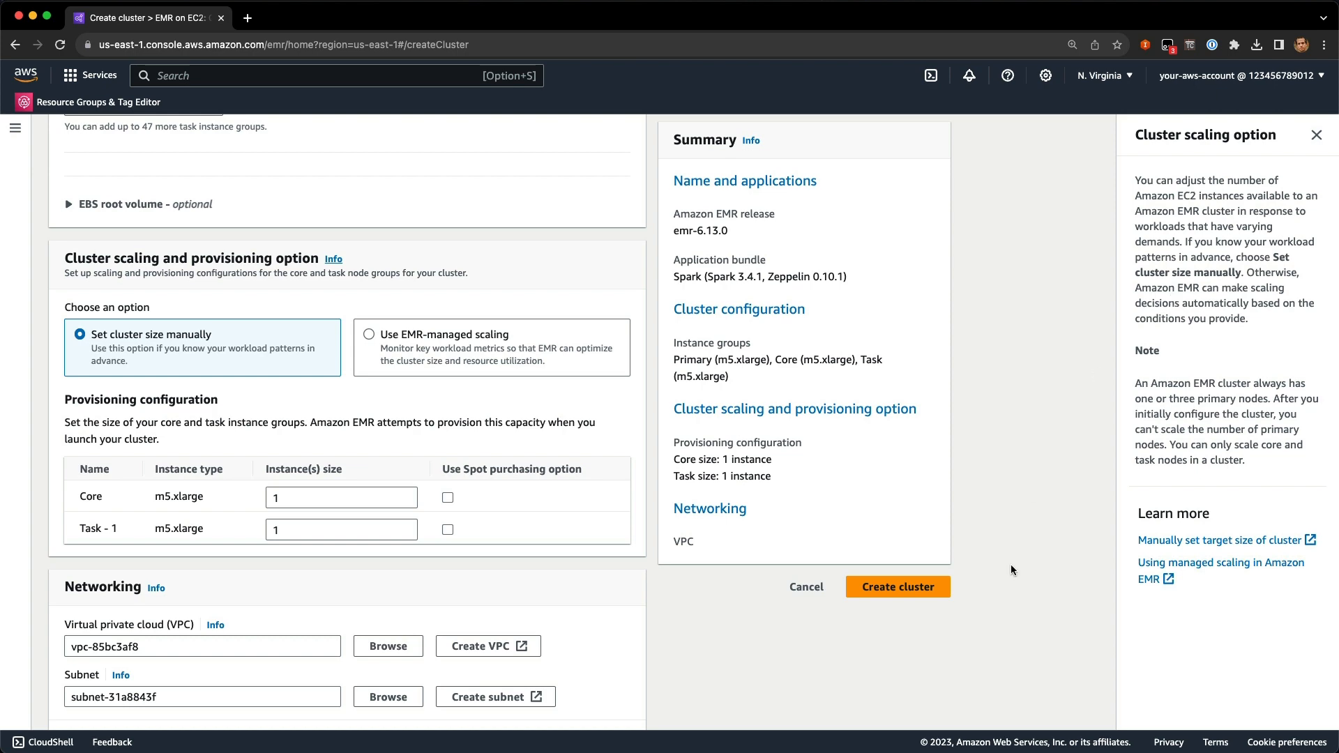
pyautogui.click(922, 586)
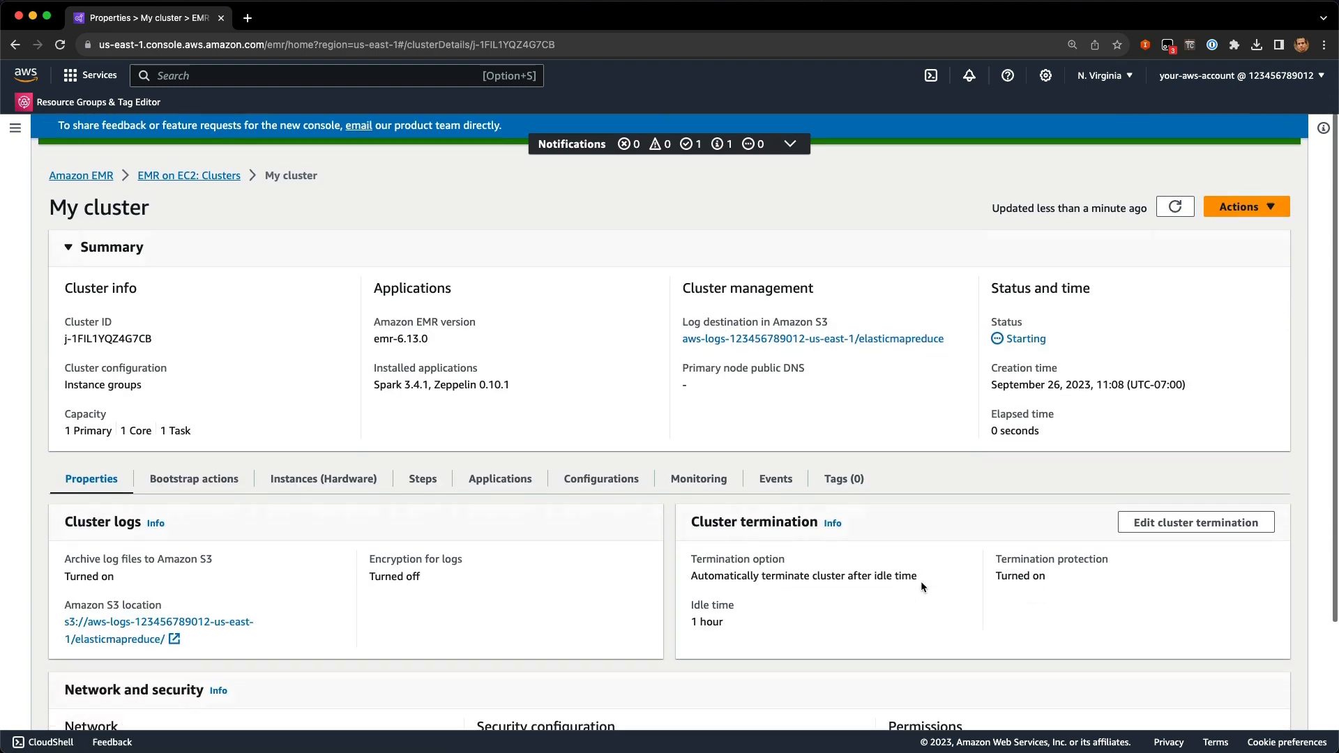
# Examine the new cluster's summary, EMR version, installed applications, properties, bootstrap actions and instance groups.
pyautogui.scroll(-1, 921, 581)
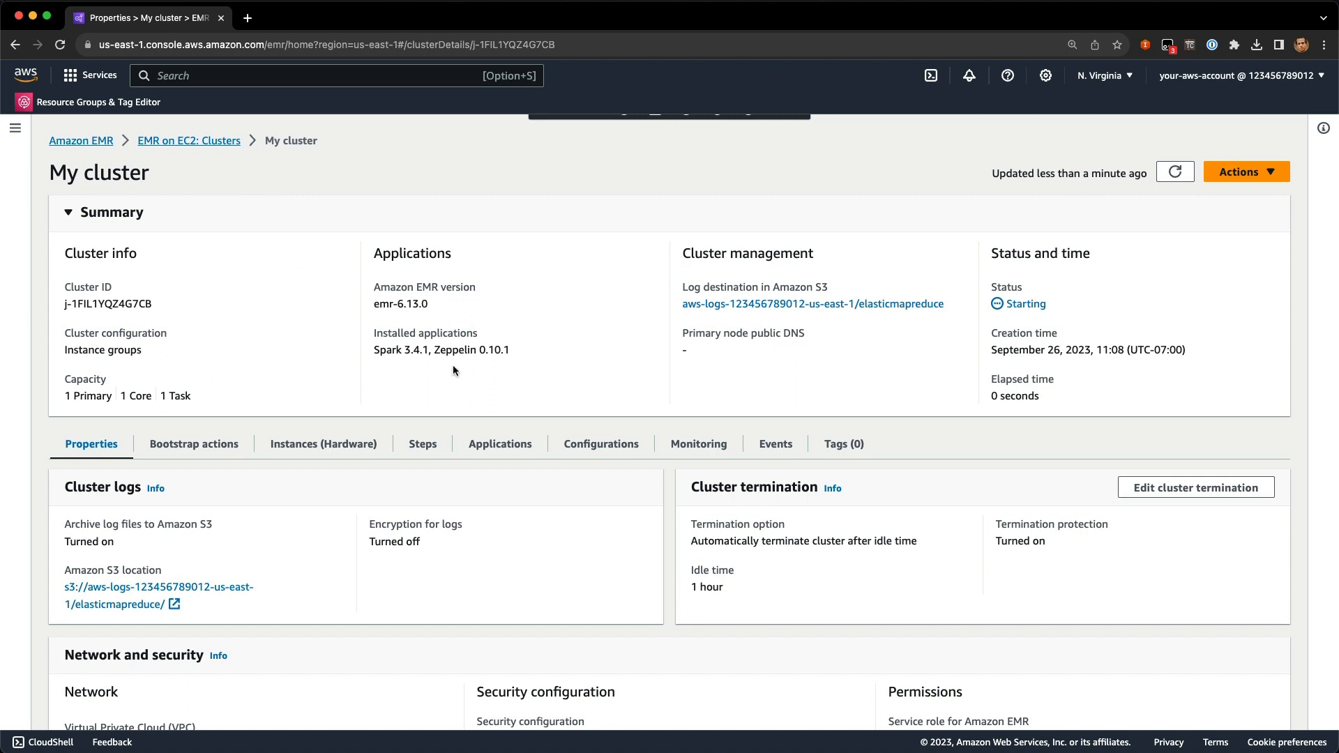
pyautogui.moveTo(374, 304); pyautogui.dragTo(445, 307)
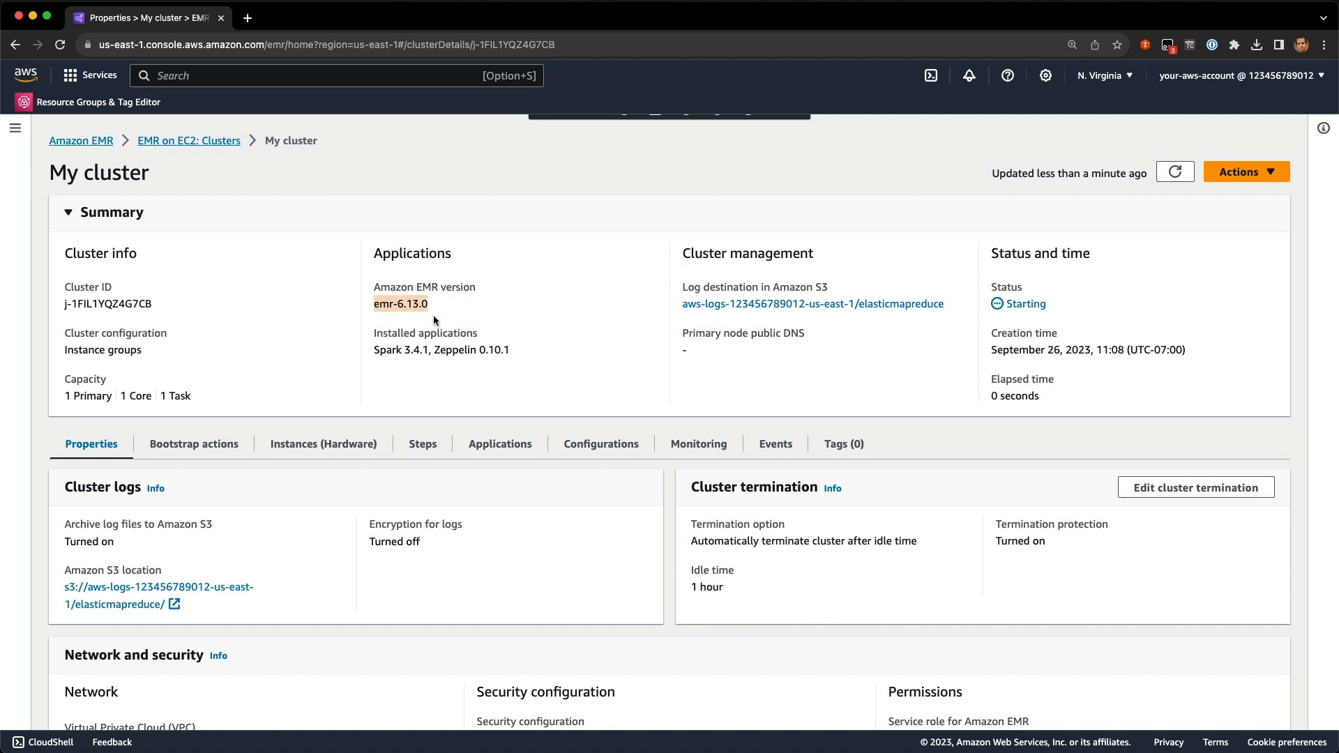
pyautogui.moveTo(377, 351); pyautogui.dragTo(432, 351)
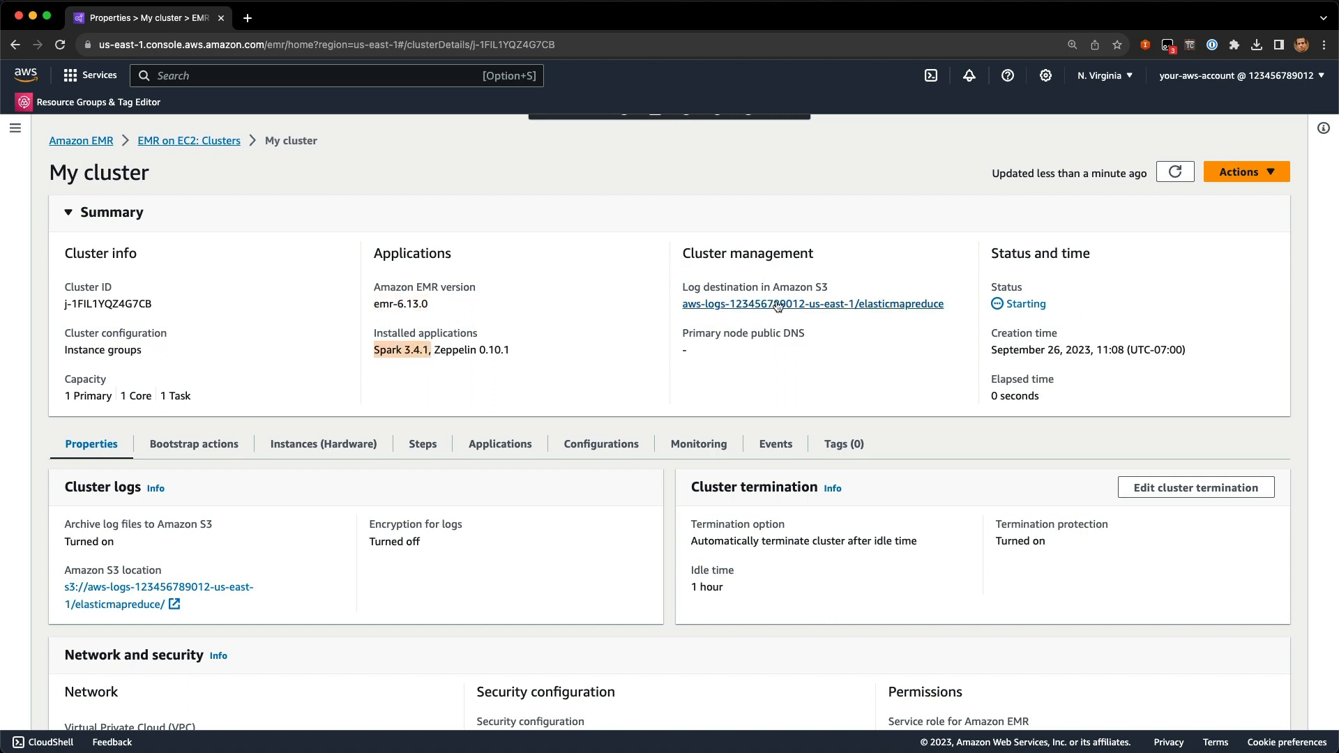
pyautogui.scroll(-3, 556, 423)
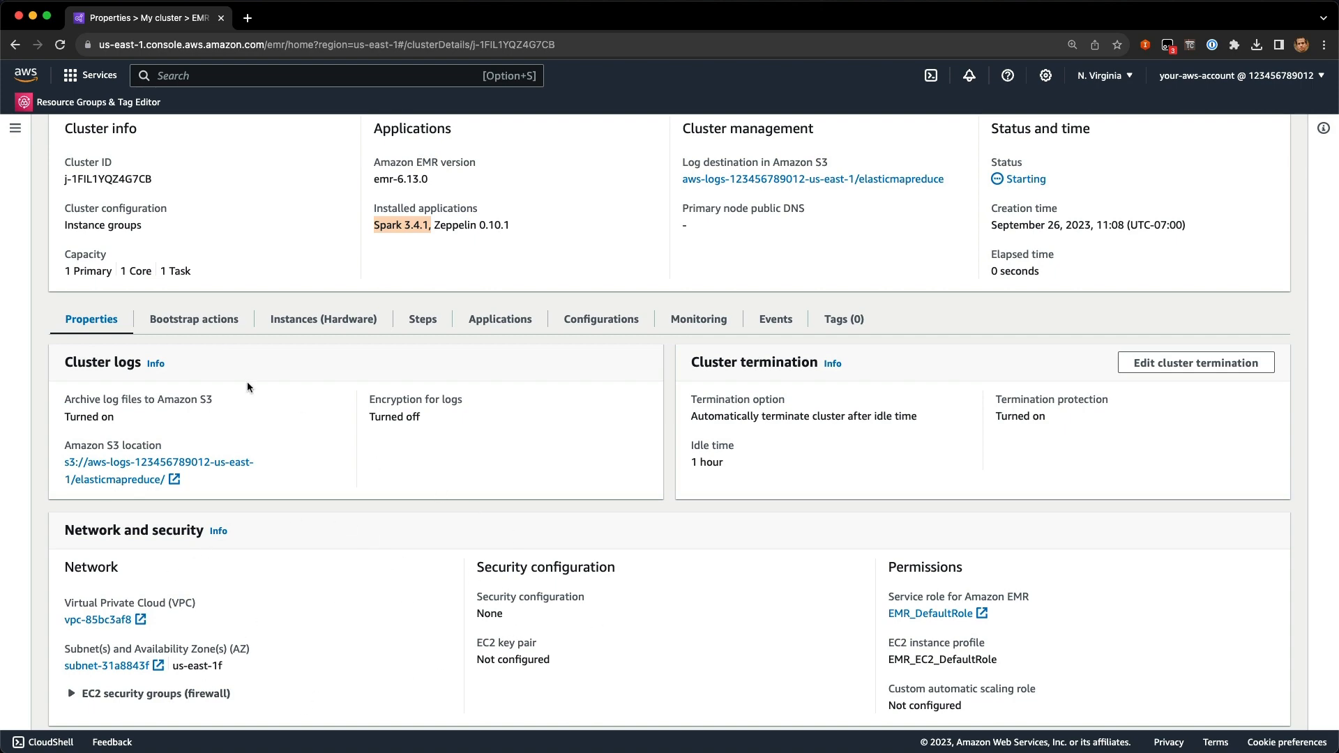
pyautogui.click(199, 328)
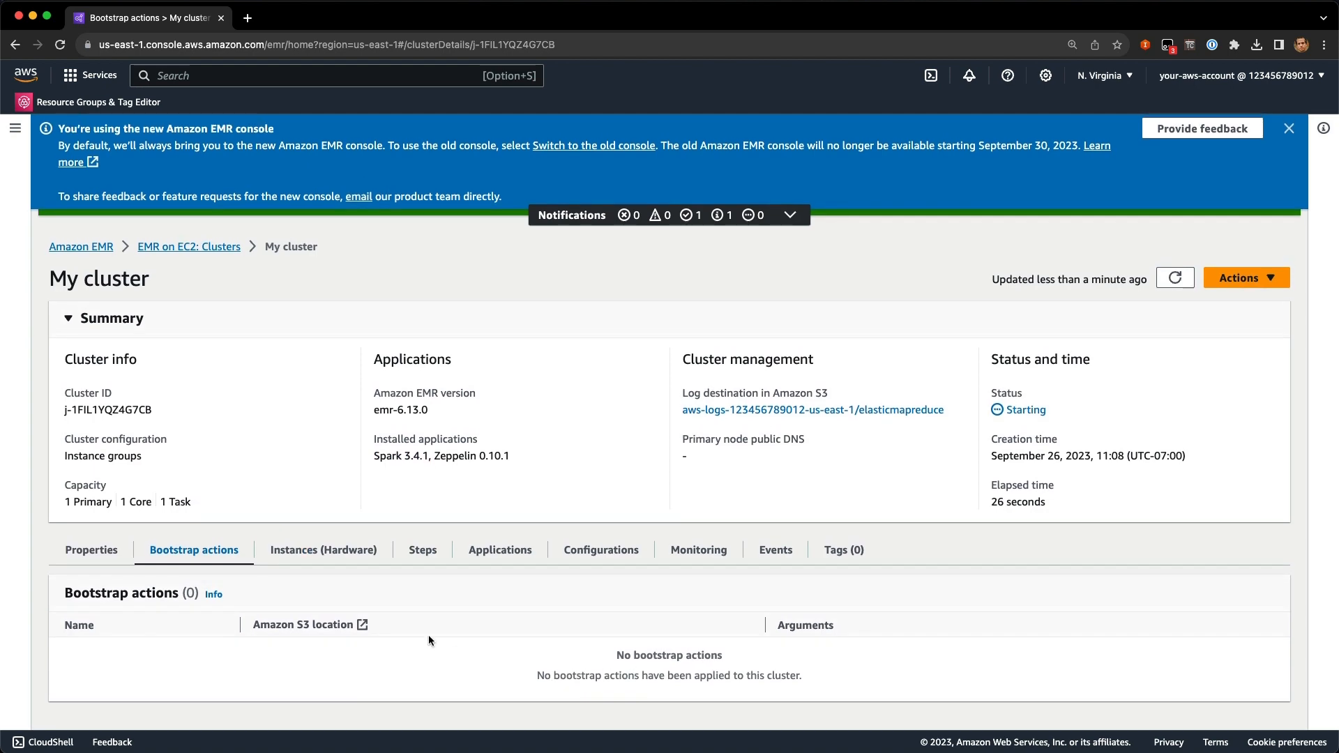
pyautogui.click(324, 551)
pyautogui.scroll(-3, 324, 552)
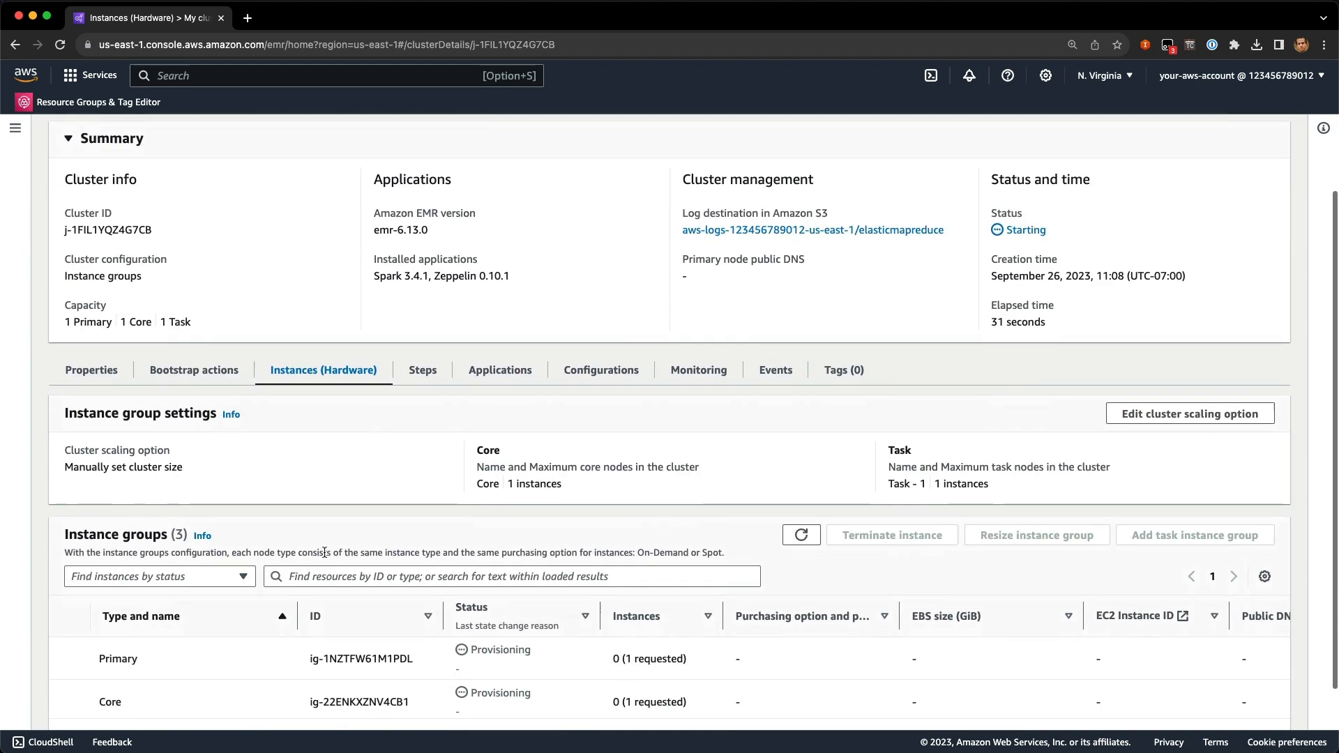
pyautogui.scroll(-2, 324, 552)
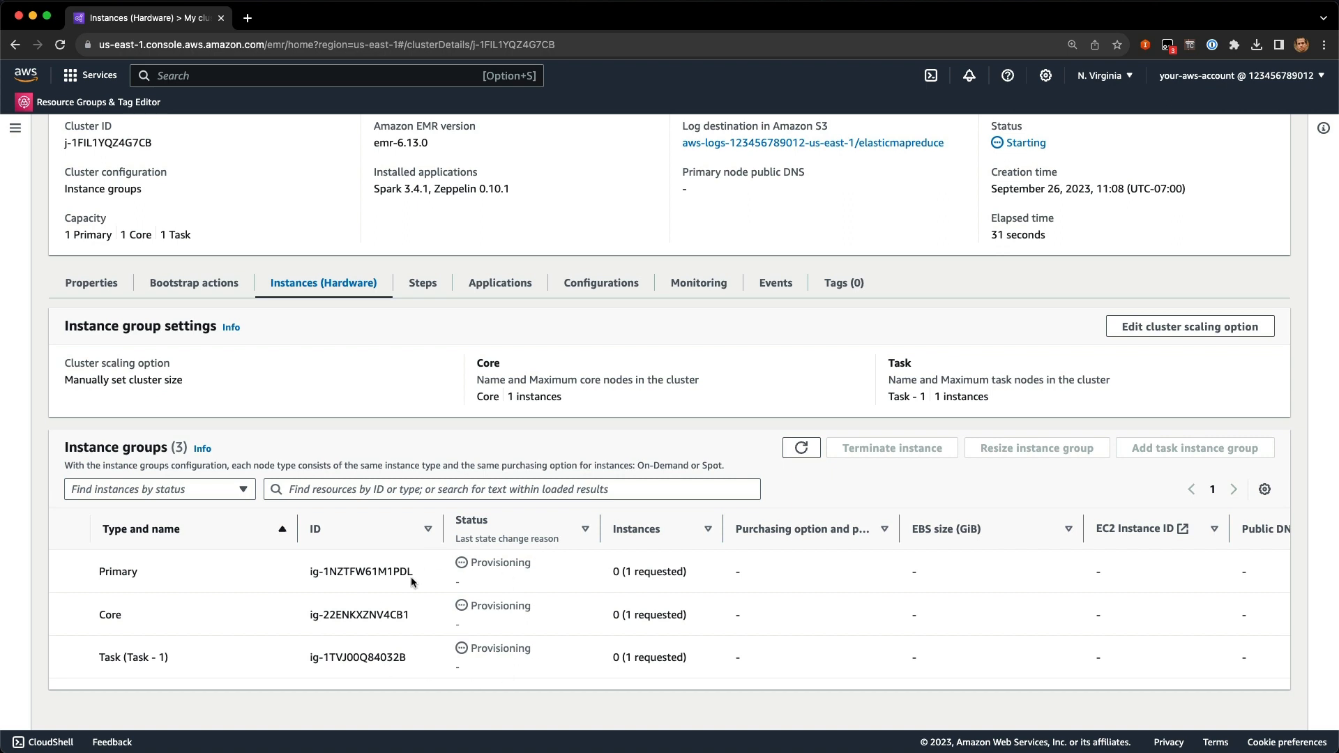
# Go to the cluster's list of steps and open the form for adding a new step.
pyautogui.click(430, 283)
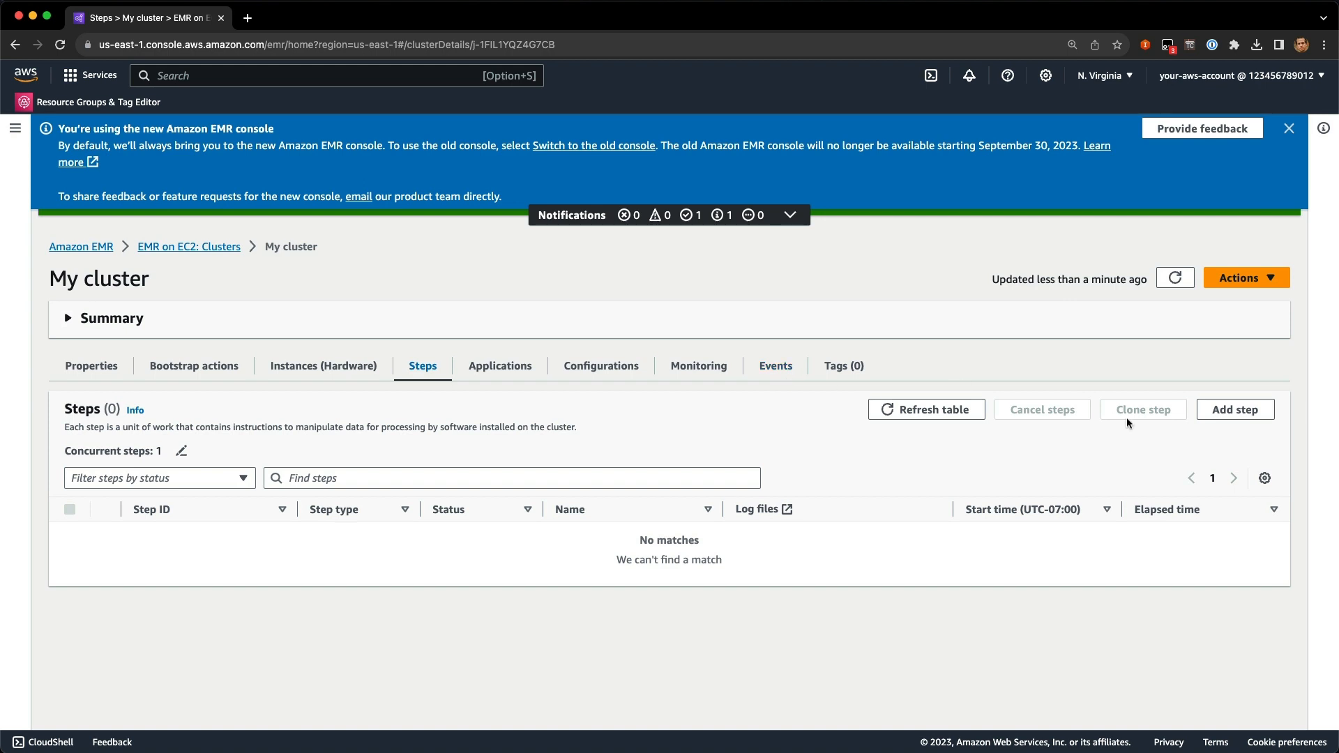
pyautogui.click(1234, 412)
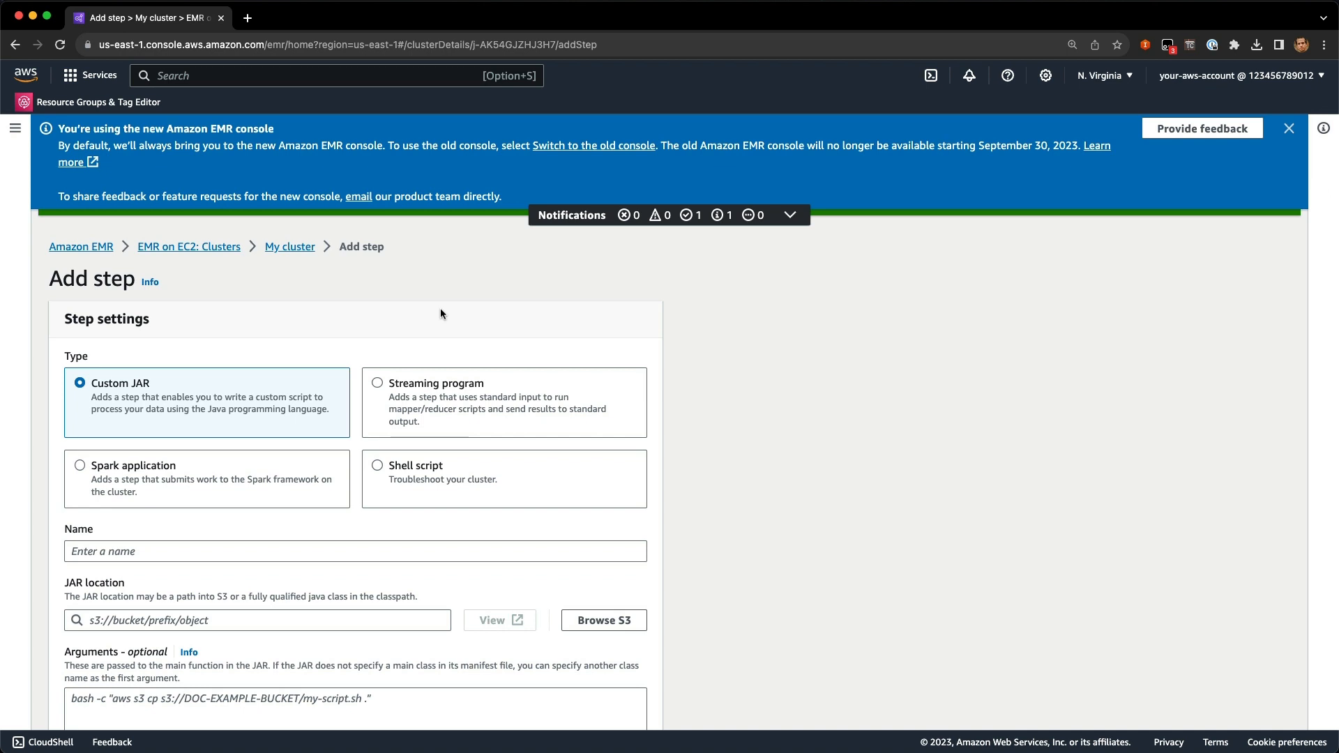
pyautogui.scroll(-1, 240, 356)
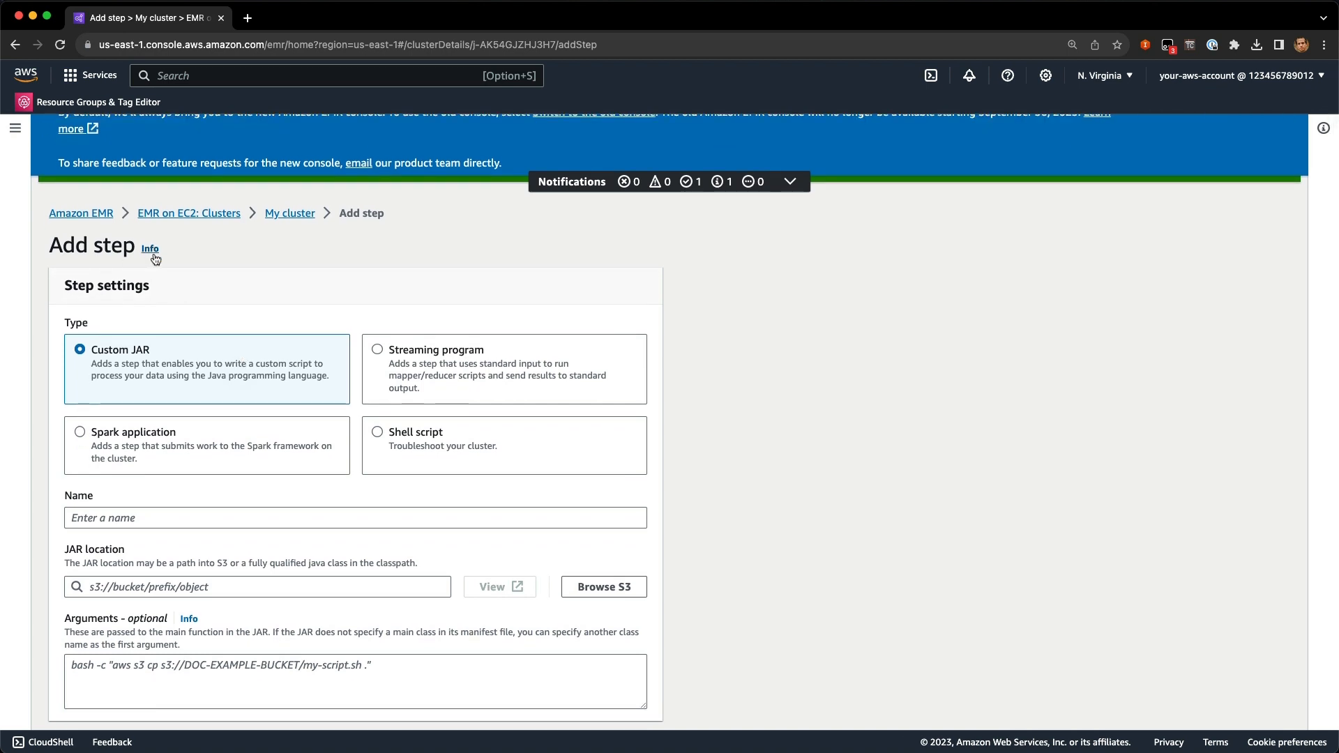
pyautogui.scroll(-2, 164, 258)
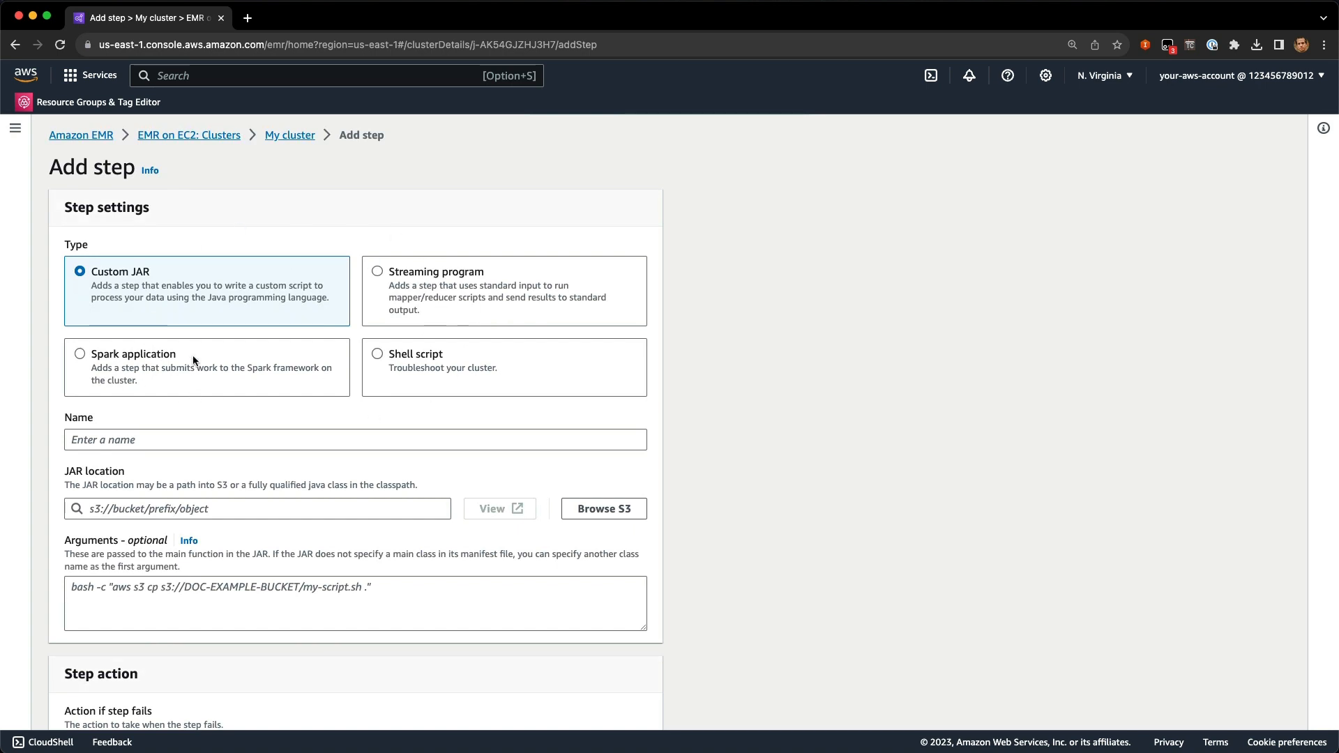
pyautogui.scroll(-1, 193, 354)
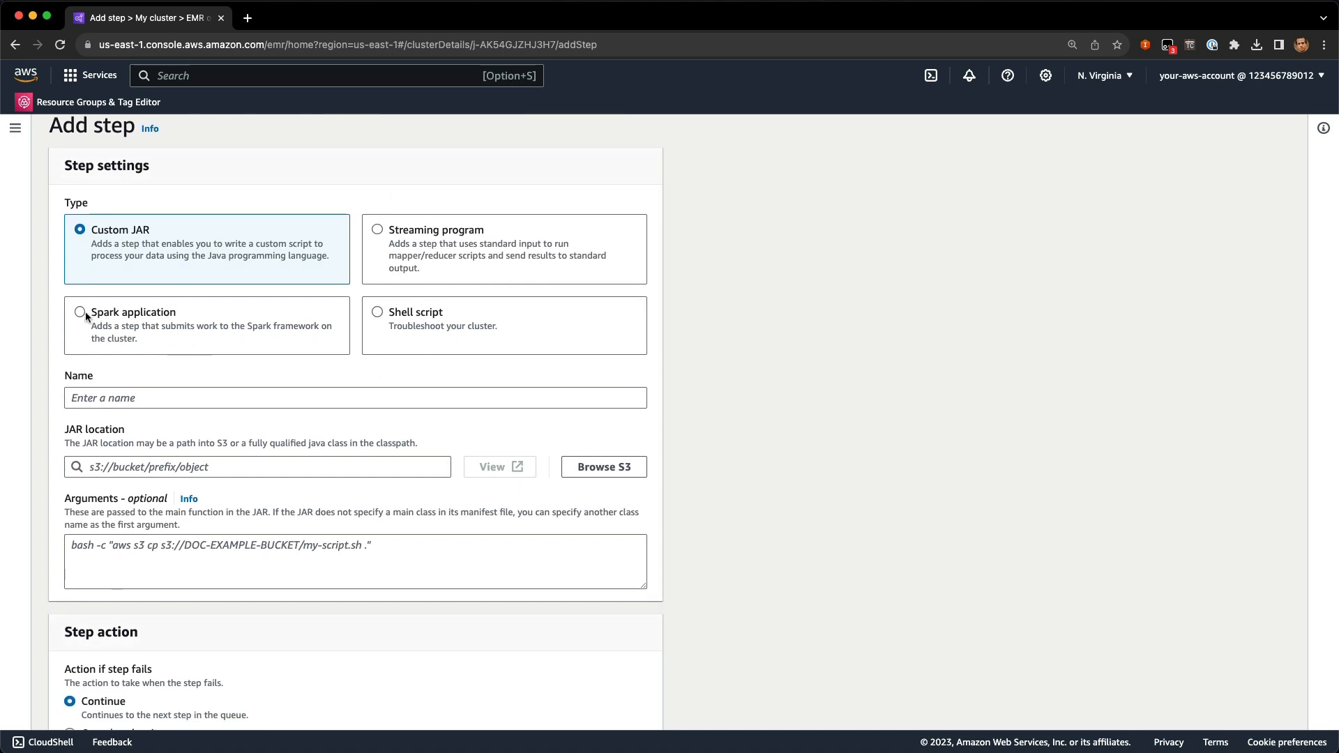
# Try the Spark application step type and switch back to Custom JAR.
pyautogui.click(80, 313)
pyautogui.scroll(-1, 110, 373)
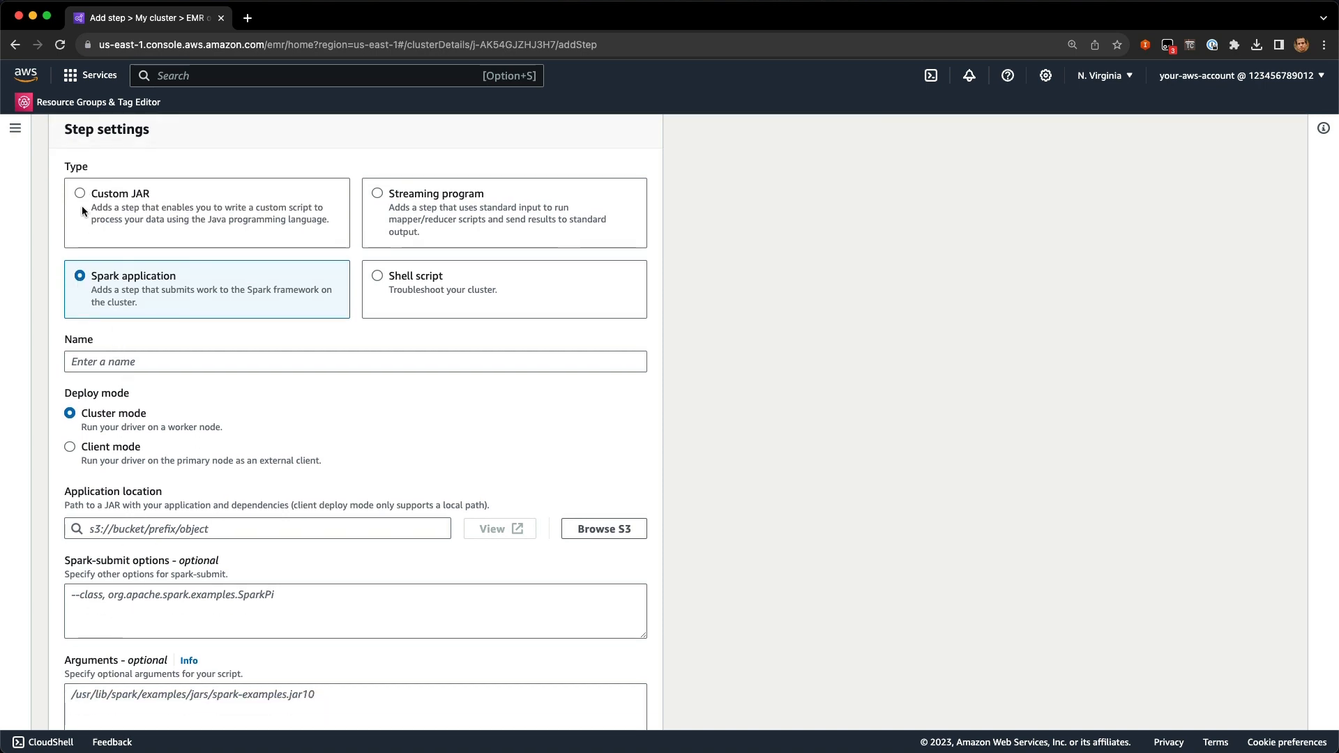
pyautogui.click(82, 205)
# Fill in the step with name aws s3 ls, JAR location custom-runner.jar and arguments bash -c "aws s3 ls".
pyautogui.click(112, 363)
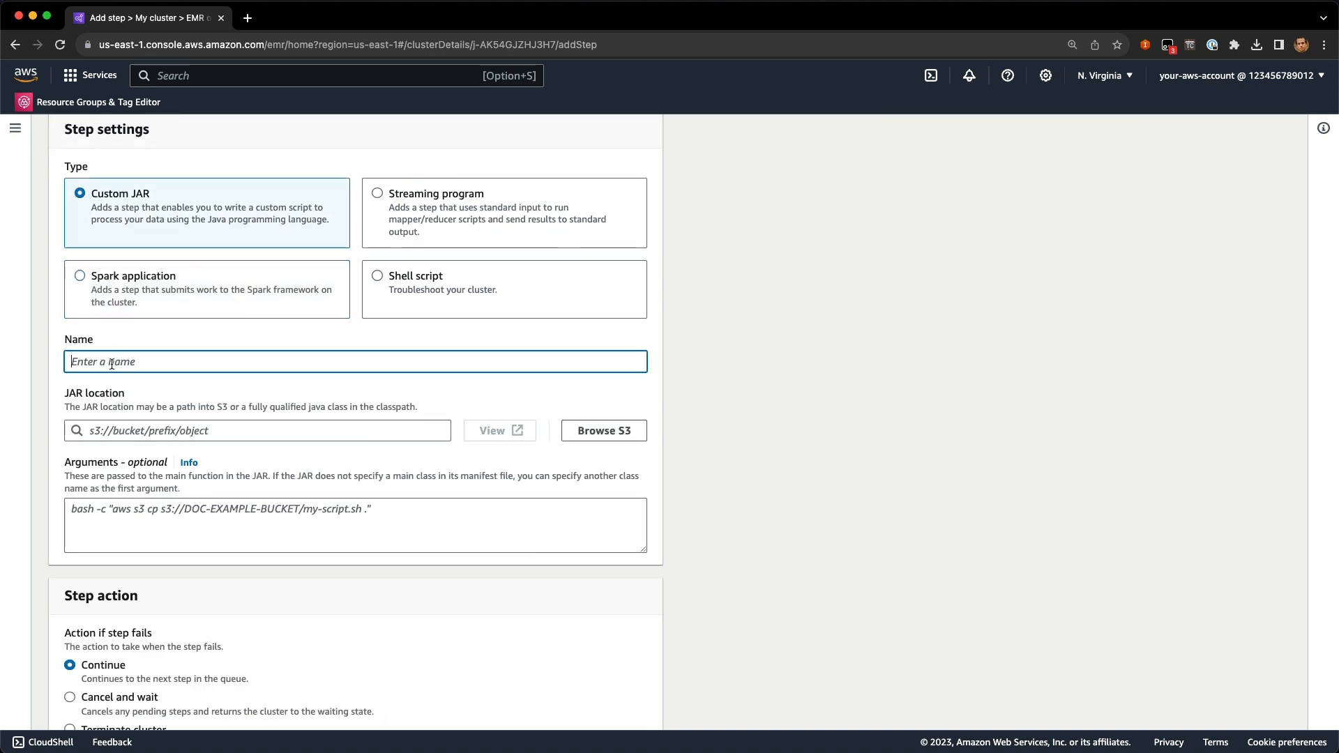
pyautogui.write('aws s3 ls')
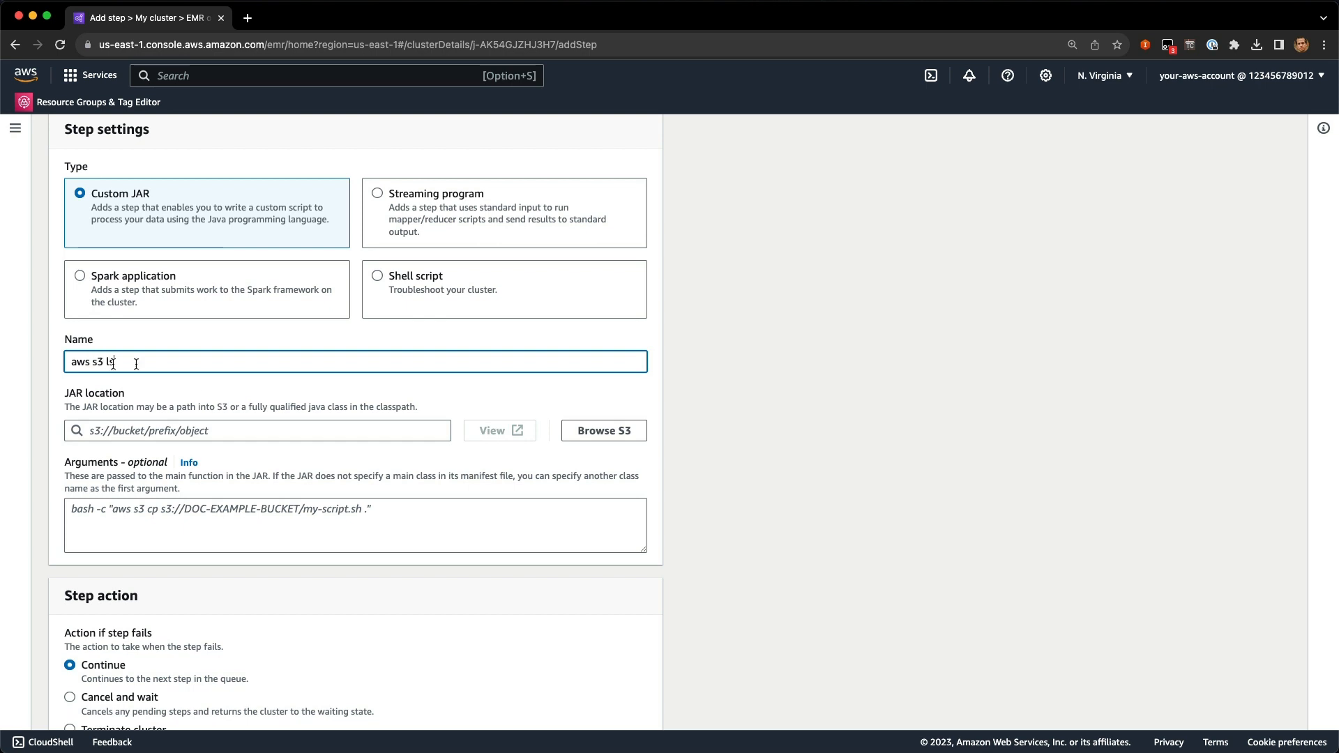
pyautogui.click(179, 427)
pyautogui.write('custom-')
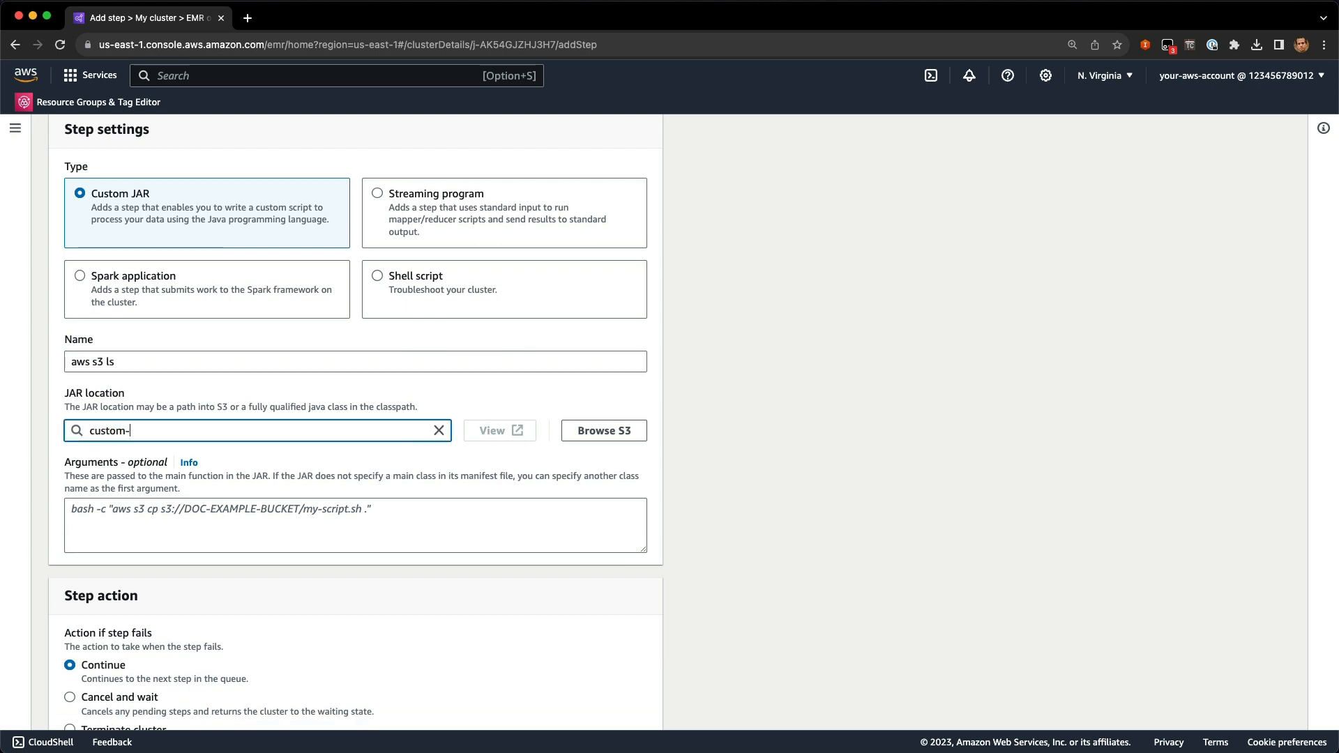
pyautogui.write('runner.jar')
pyautogui.click(166, 530)
pyautogui.write('bash -')
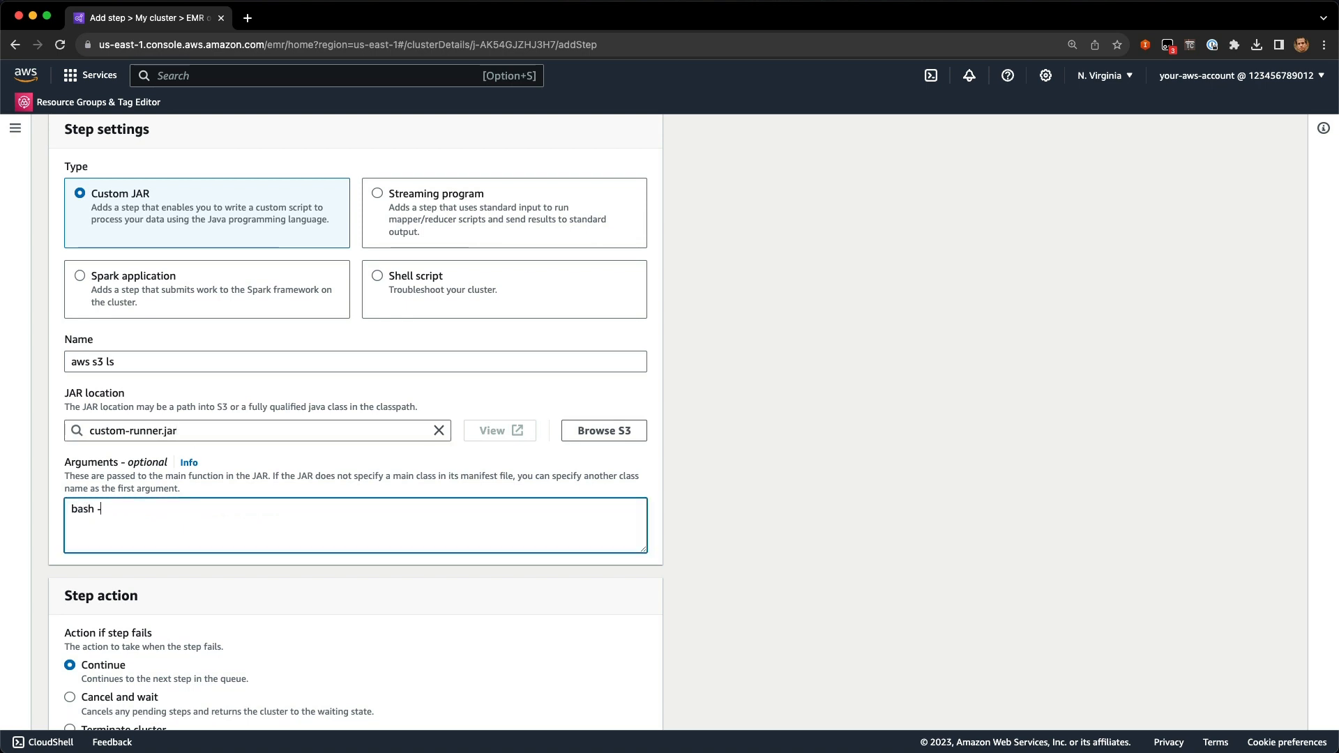
pyautogui.write('c "aws s3 ls"')
# Add the configured step to the cluster and expand its details in the steps list.
pyautogui.scroll(-2, 271, 517)
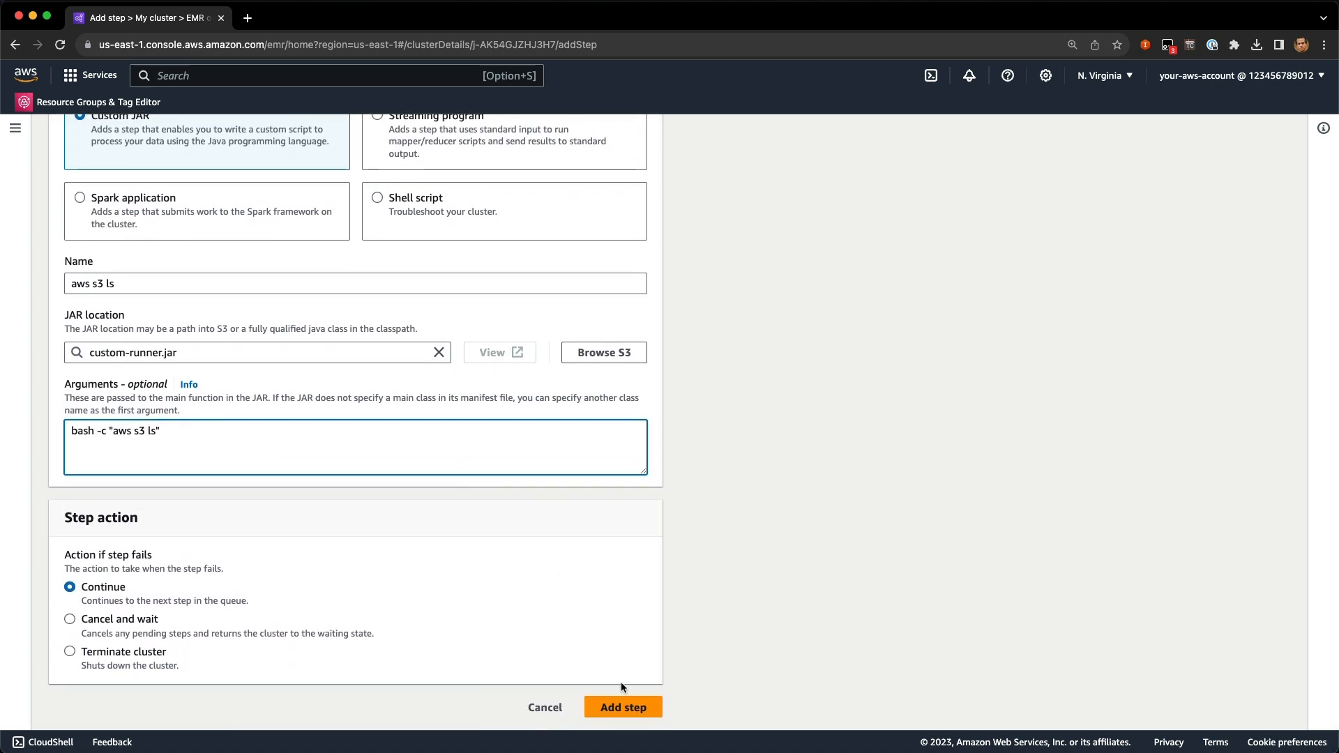
pyautogui.click(623, 706)
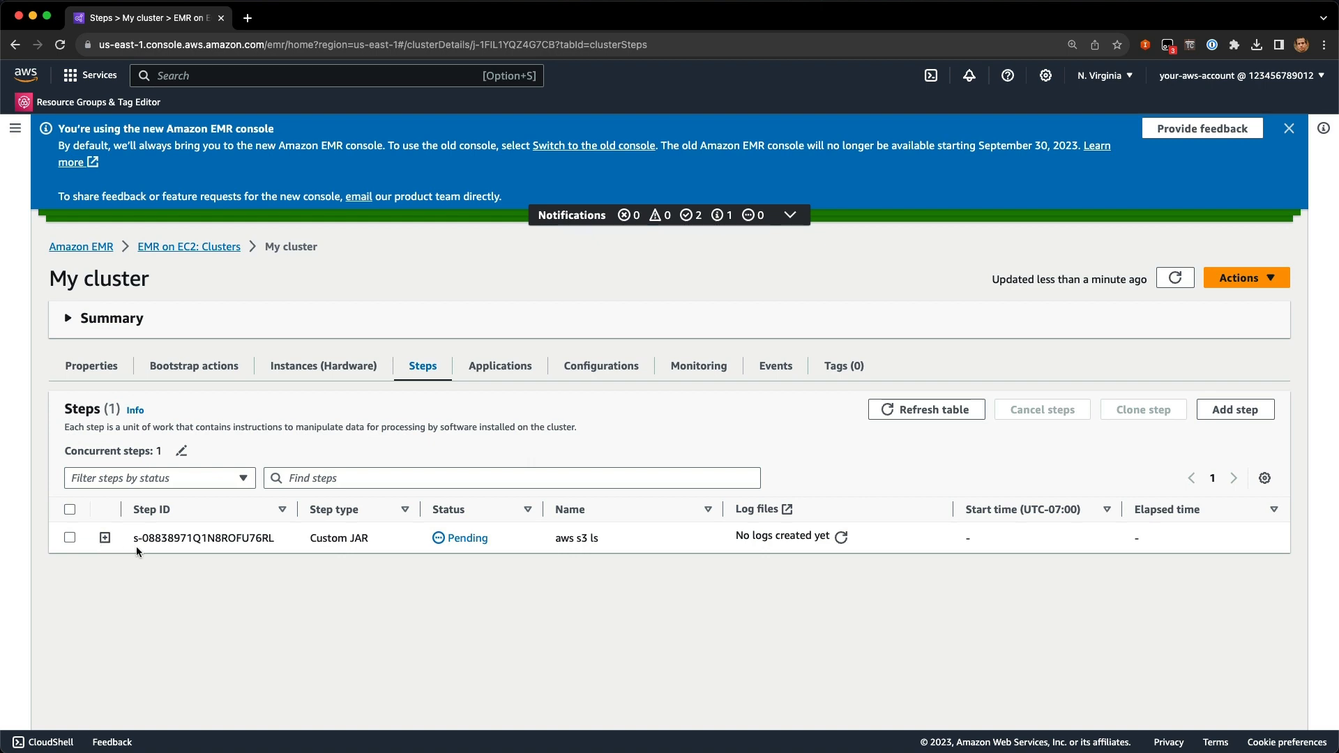
pyautogui.click(105, 538)
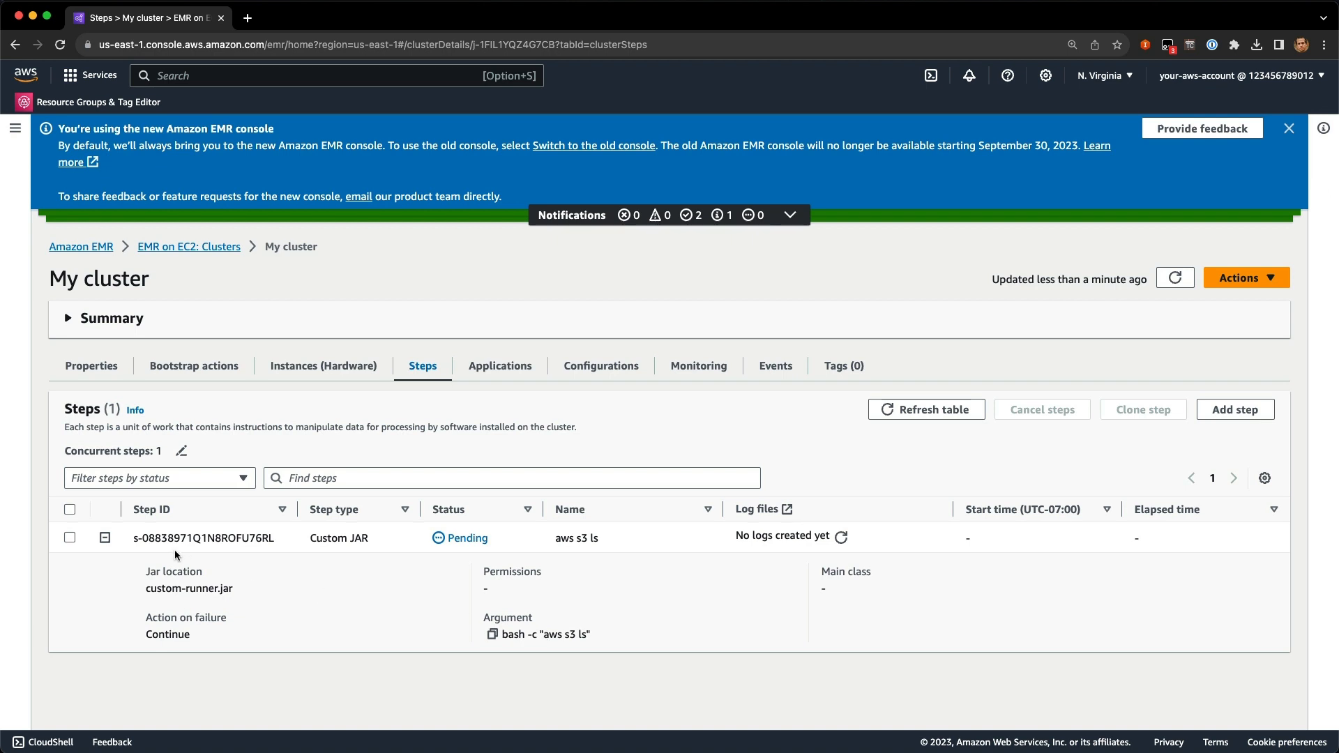
# Collapse the aws s3 ls step's details and view the cluster's application user interfaces and installed applications.
pyautogui.click(105, 538)
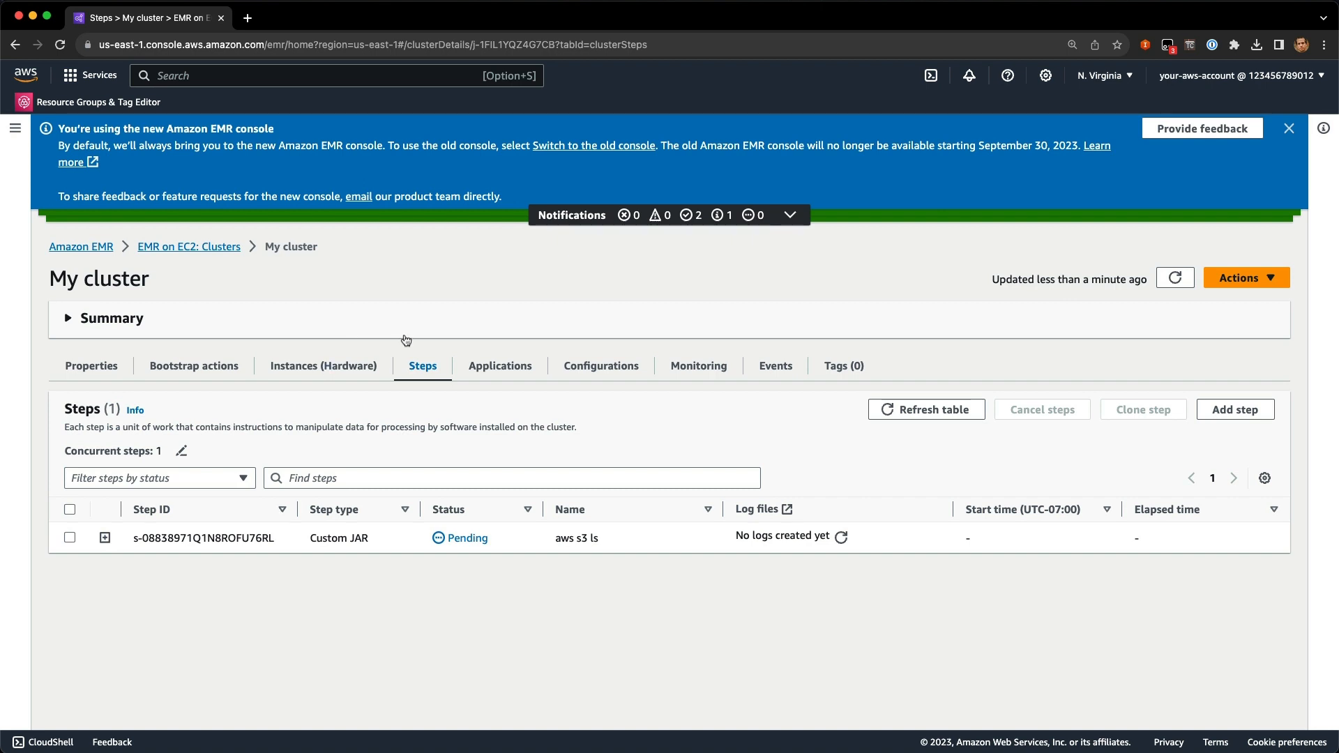
pyautogui.click(496, 376)
pyautogui.scroll(-3, 495, 380)
pyautogui.scroll(-1, 496, 381)
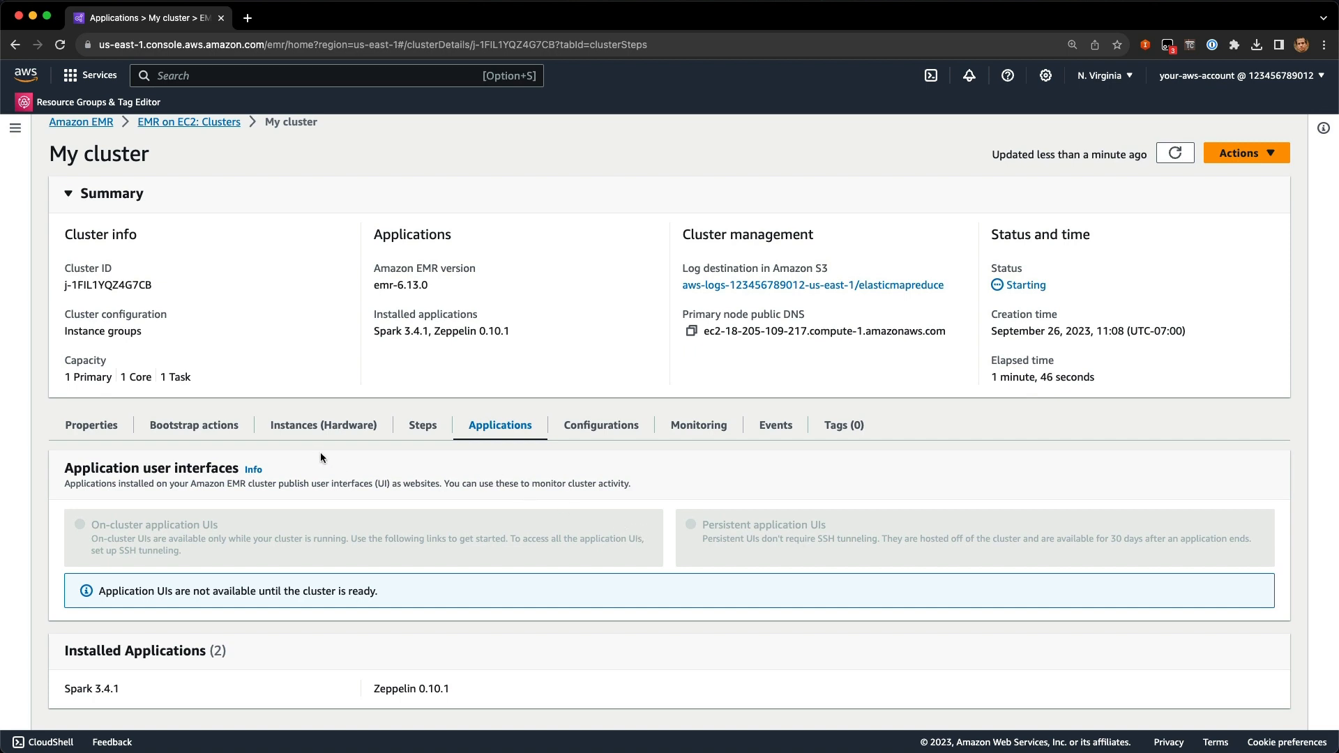
# View the cluster's instance groups and expand the Primary group to examine its instance type, pricing, volumes and network addresses.
pyautogui.click(323, 425)
pyautogui.scroll(-3, 335, 544)
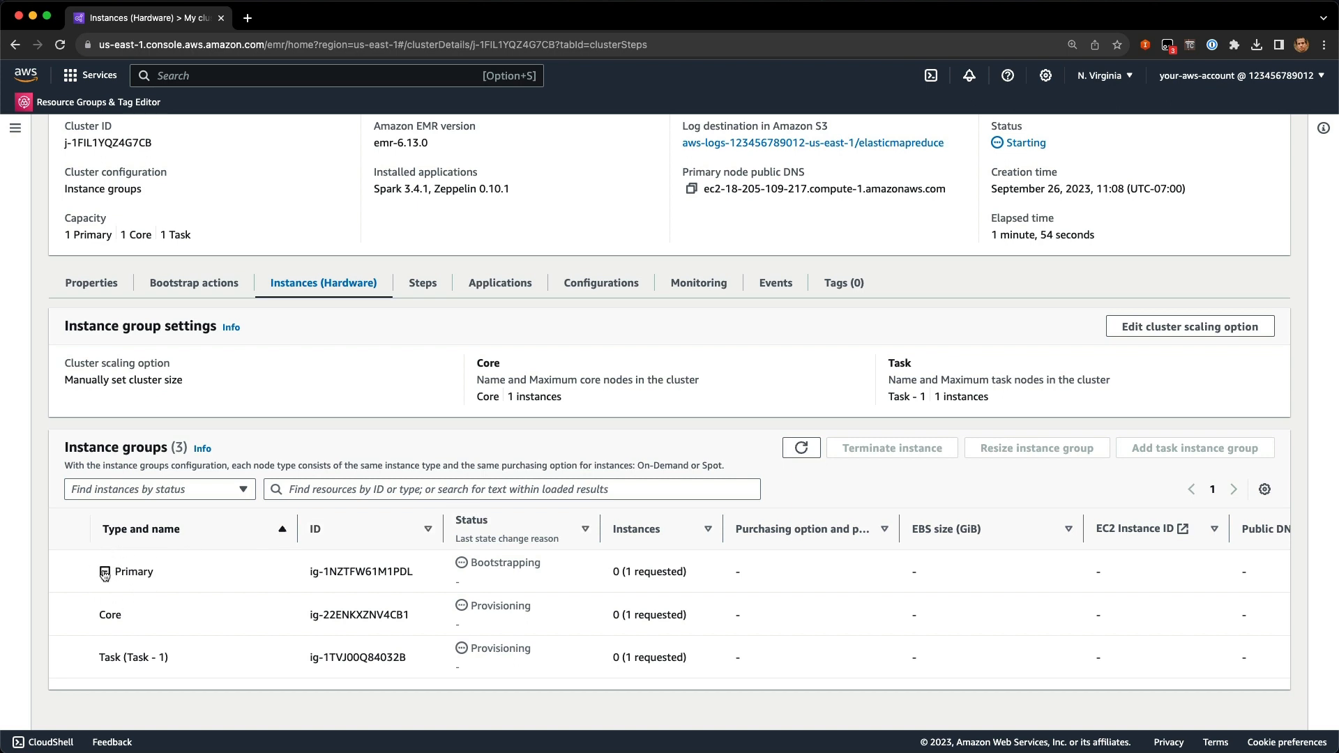
pyautogui.click(105, 574)
pyautogui.scroll(-1, 254, 554)
pyautogui.moveTo(122, 563); pyautogui.dragTo(202, 567)
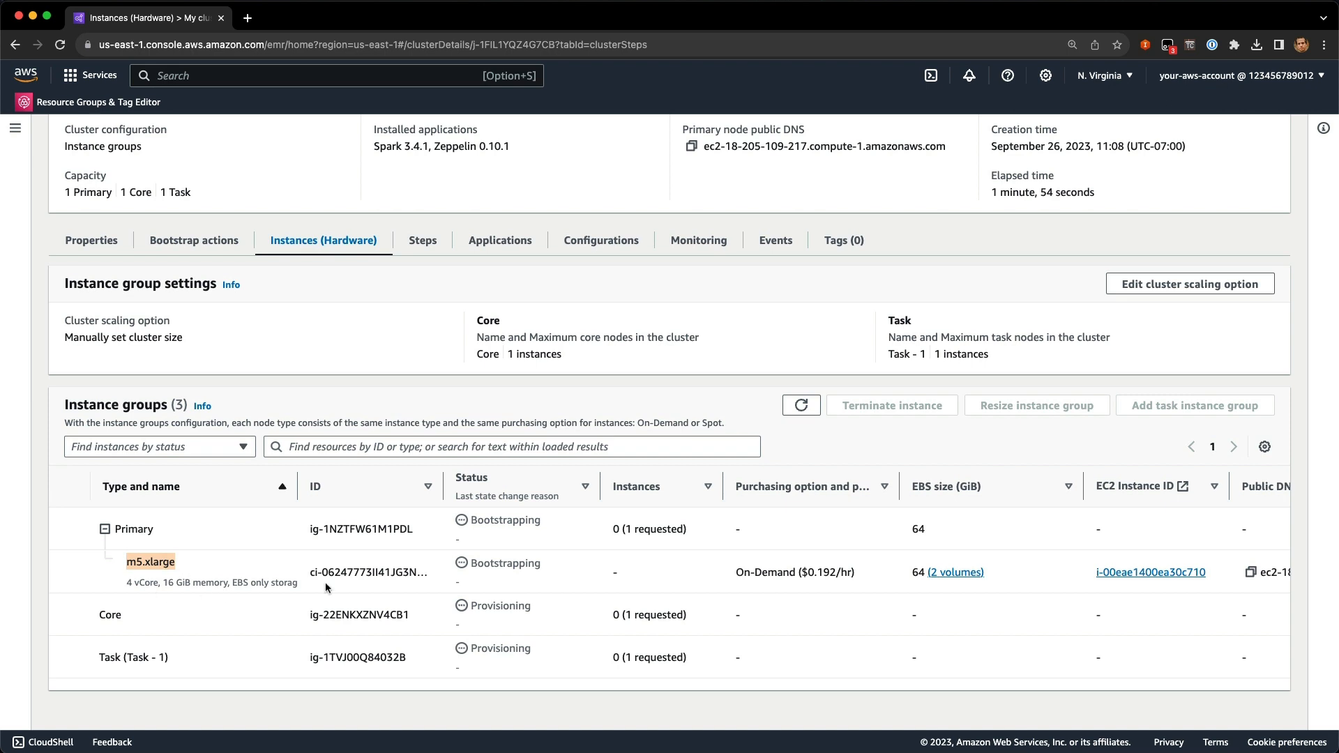
pyautogui.hscroll(10, 881, 553)
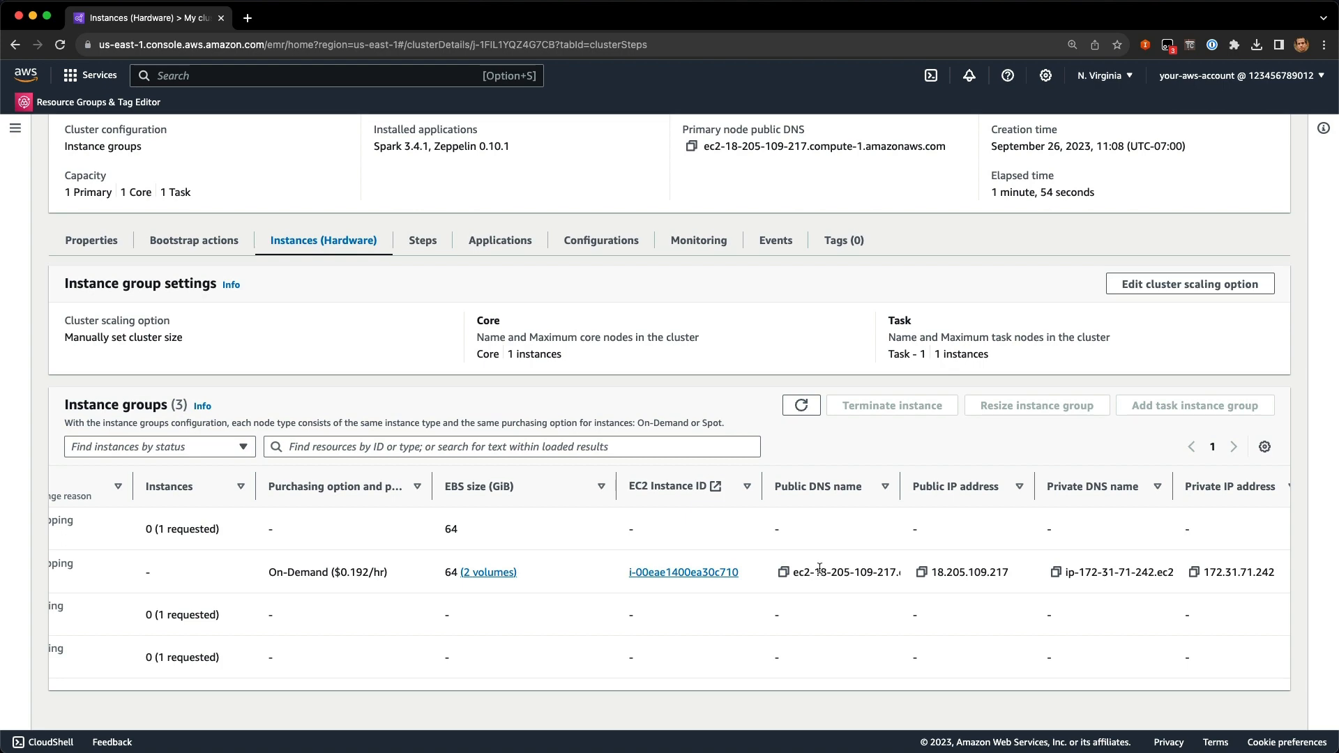
pyautogui.hscroll(-10, 609, 558)
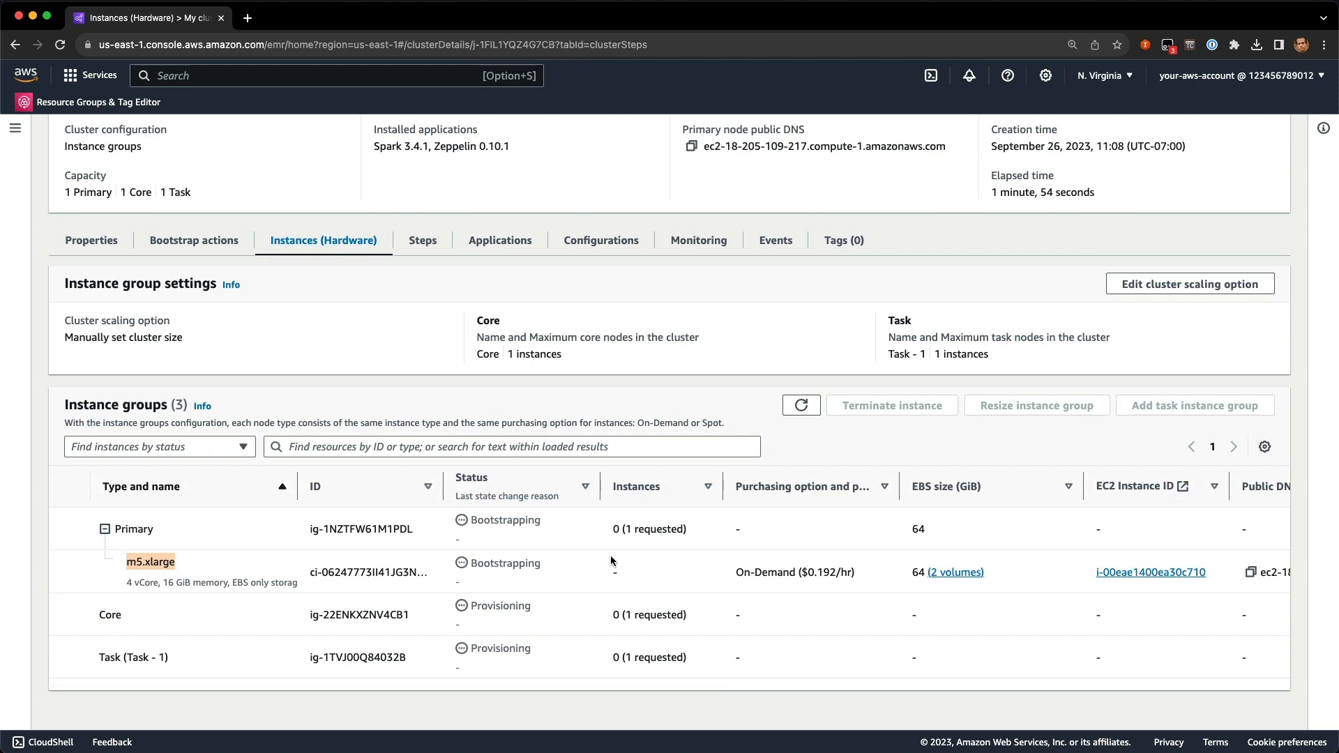
pyautogui.click(160, 631)
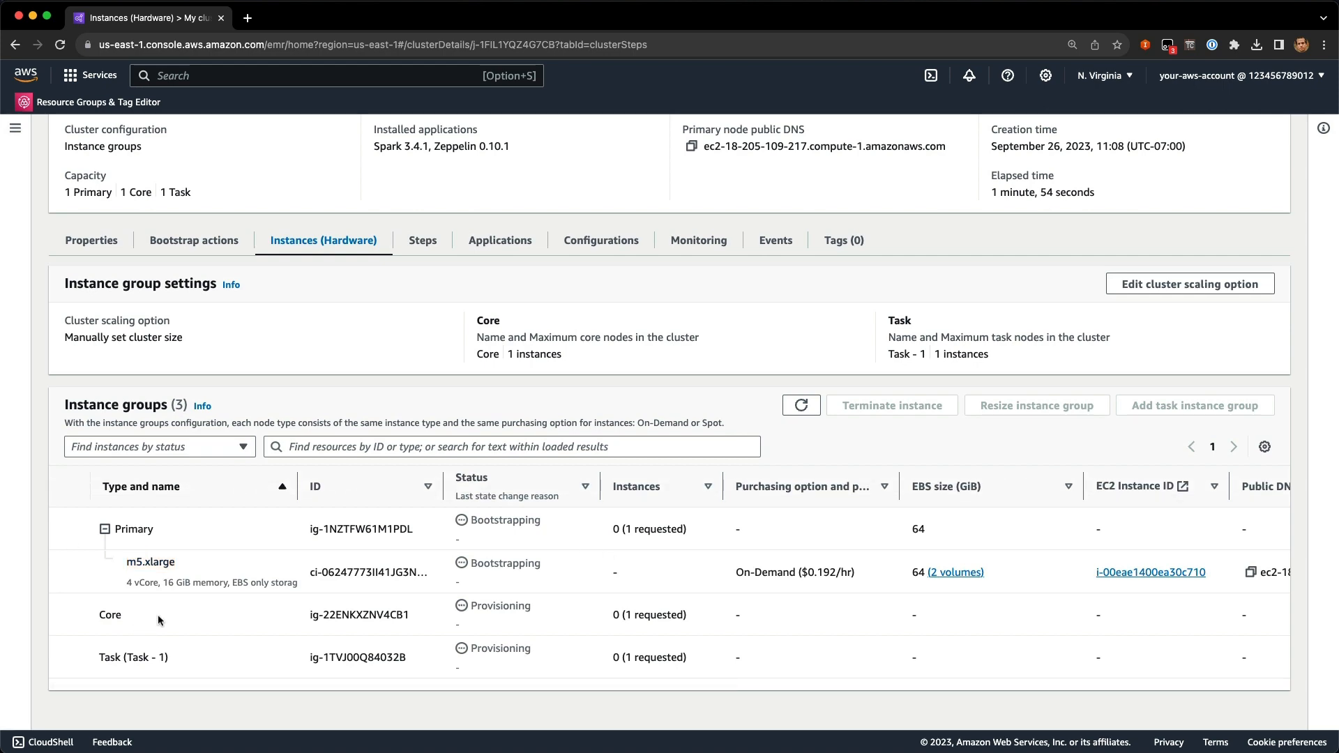
# Expand the stacked notifications and dismiss the step-added and cluster-created messages.
pyautogui.scroll(4, 158, 614)
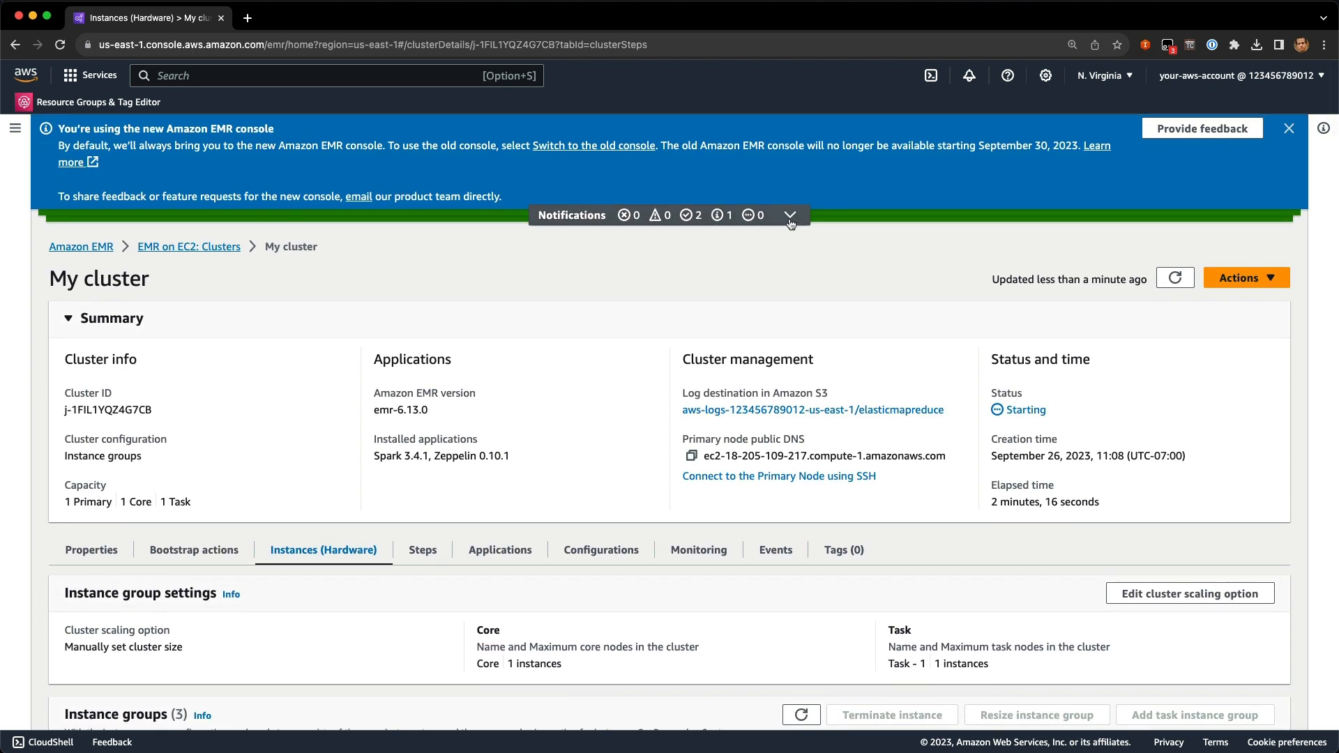
pyautogui.click(790, 216)
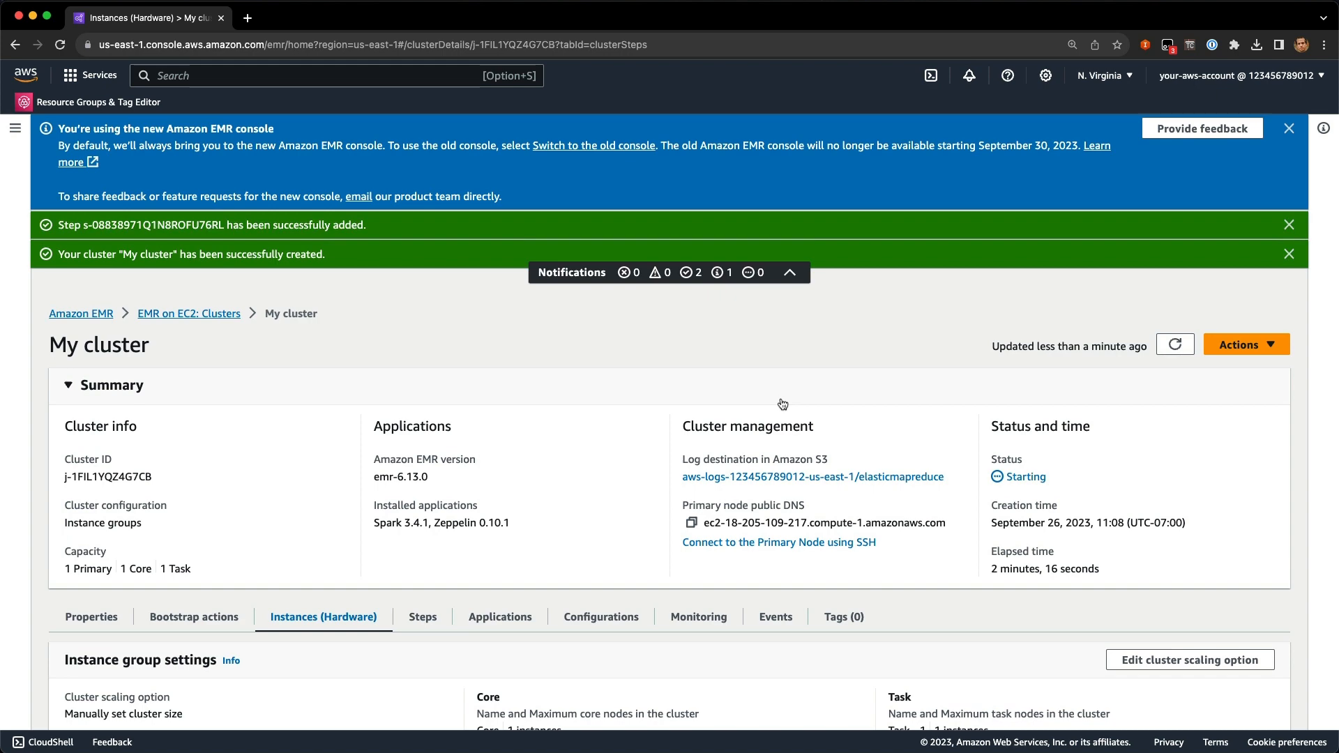
pyautogui.click(783, 282)
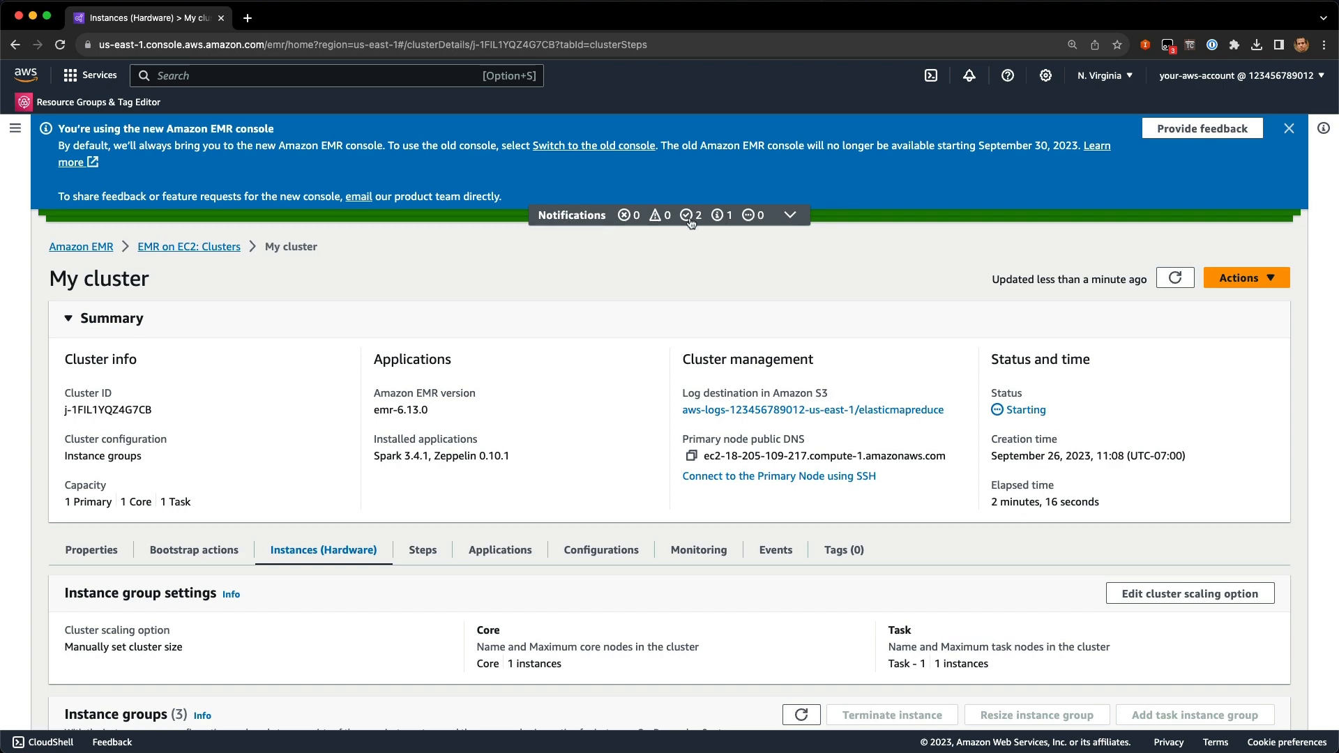
pyautogui.click(789, 216)
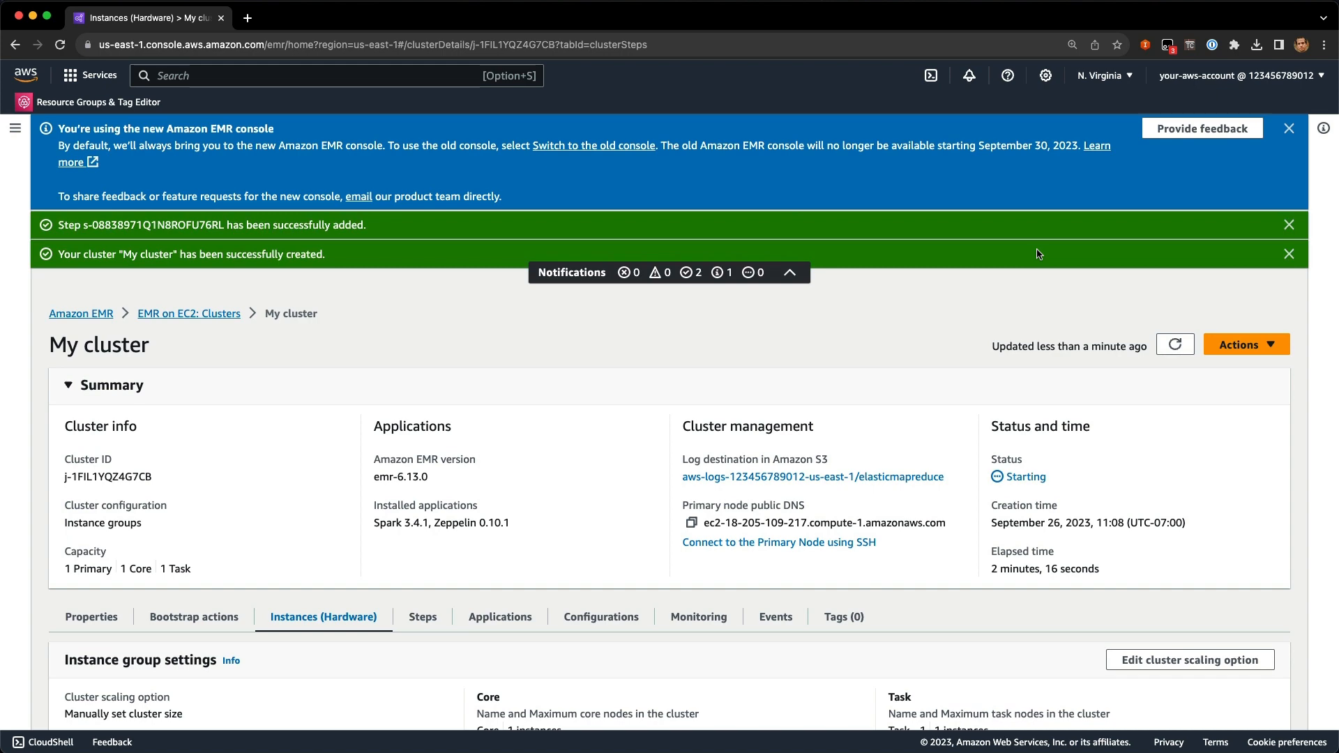
pyautogui.click(1289, 225)
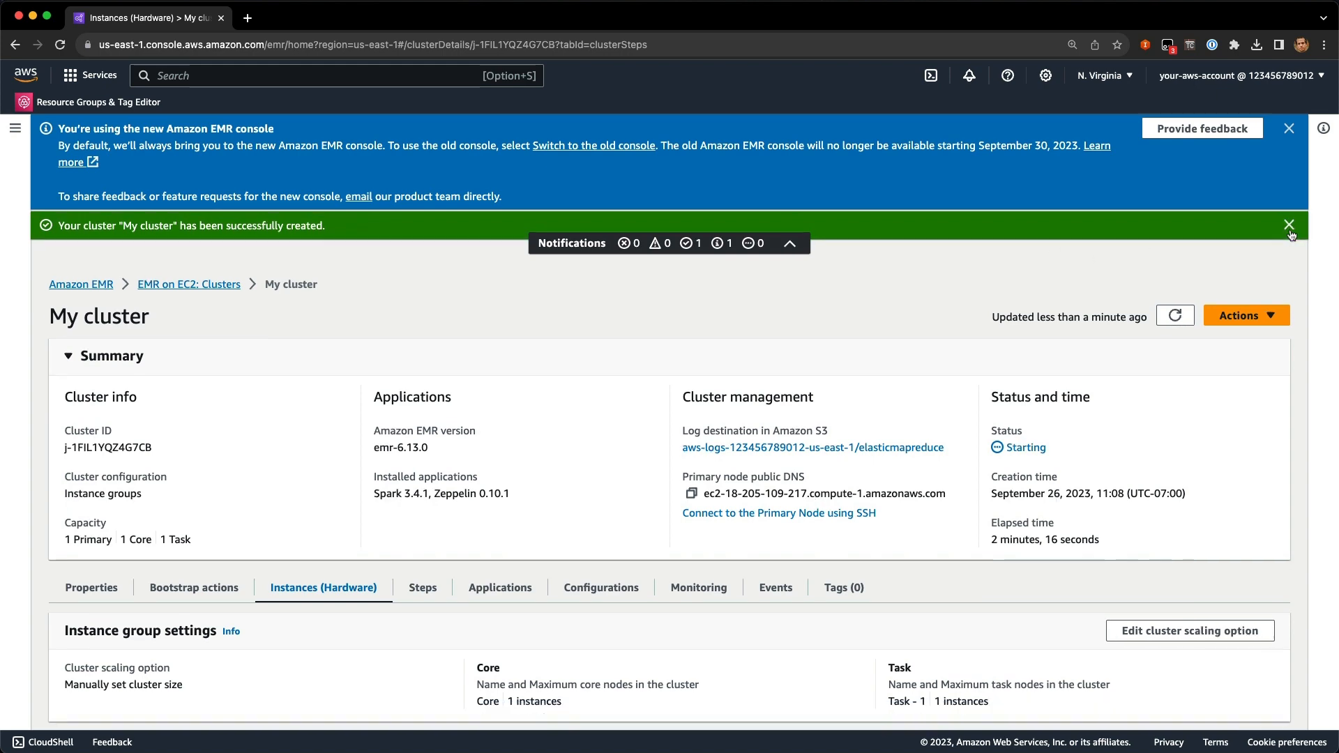
pyautogui.click(1290, 224)
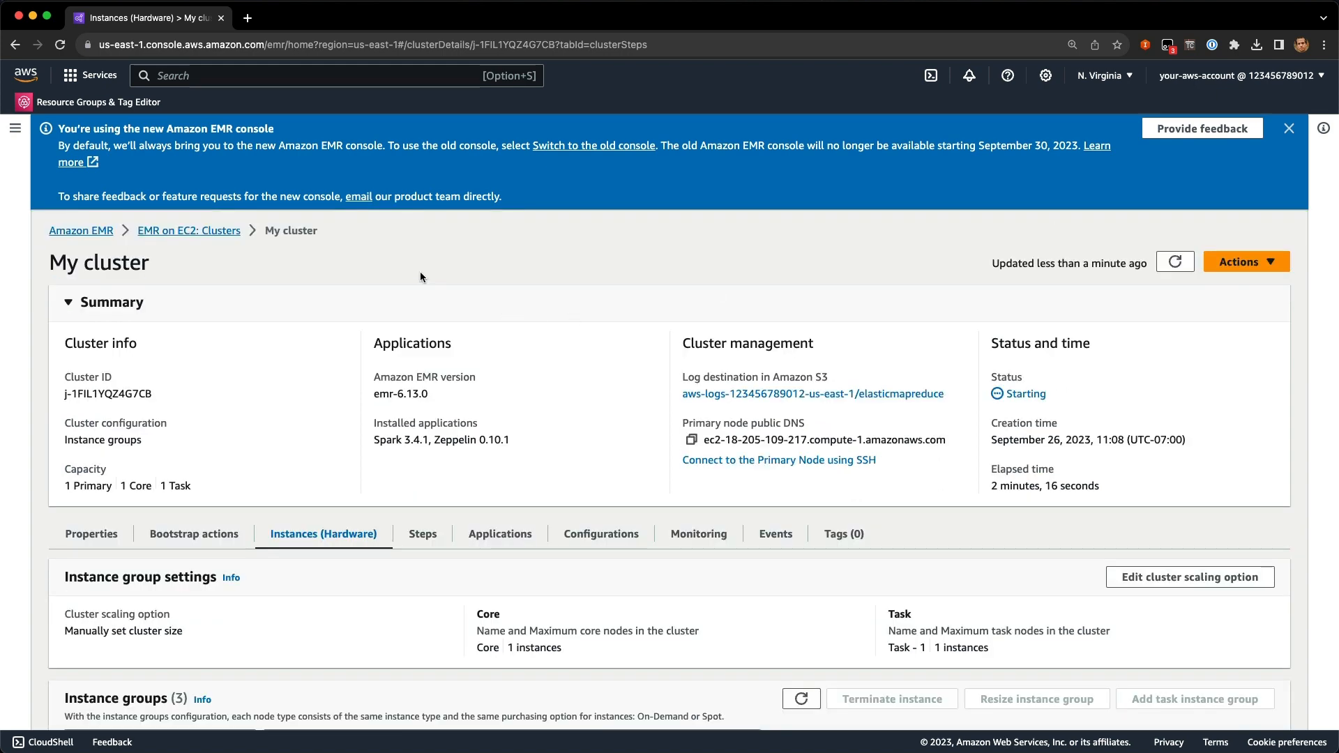
# Expand the starting cluster's overview in the EMR on EC2 clusters list and open its pending steps.
pyautogui.click(236, 233)
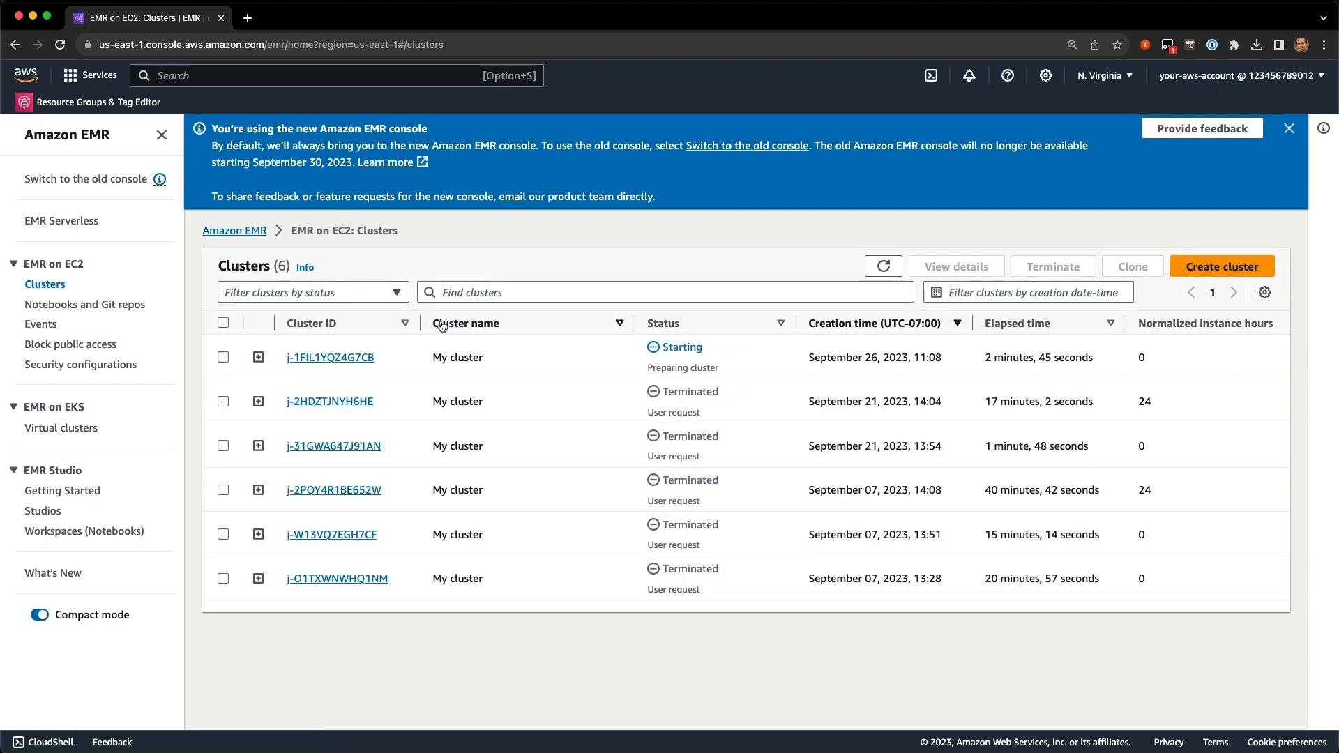
pyautogui.click(258, 359)
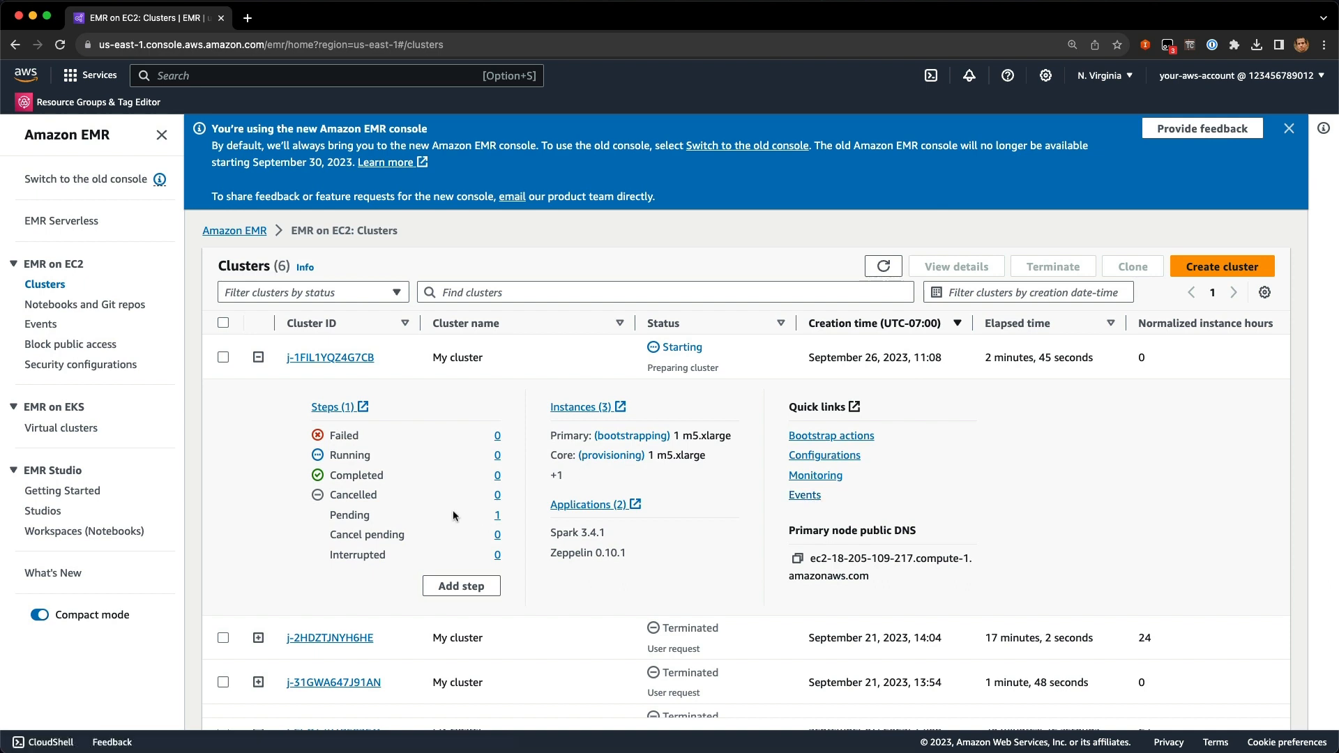
pyautogui.click(497, 515)
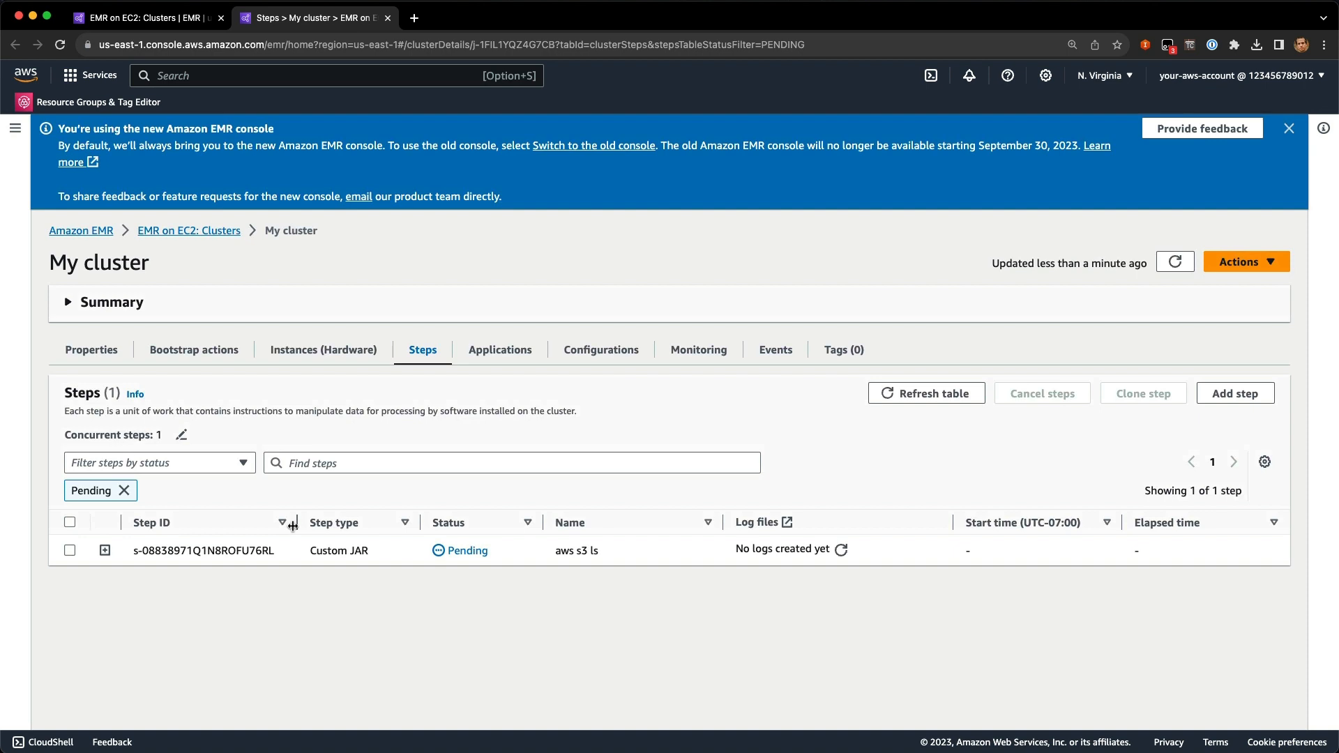
# Examine the search filters offered for the steps list: Step ID, Step name and Step type.
pyautogui.click(409, 458)
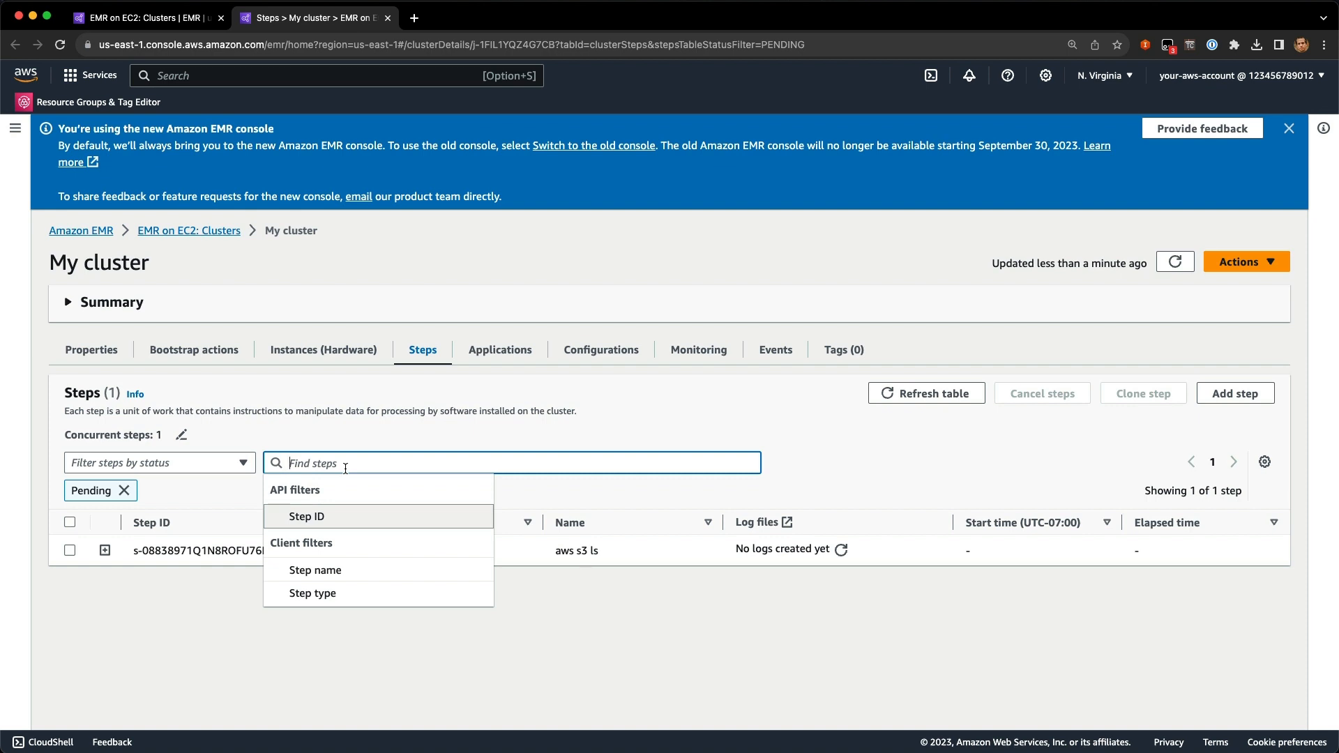
pyautogui.click(322, 517)
pyautogui.click(371, 540)
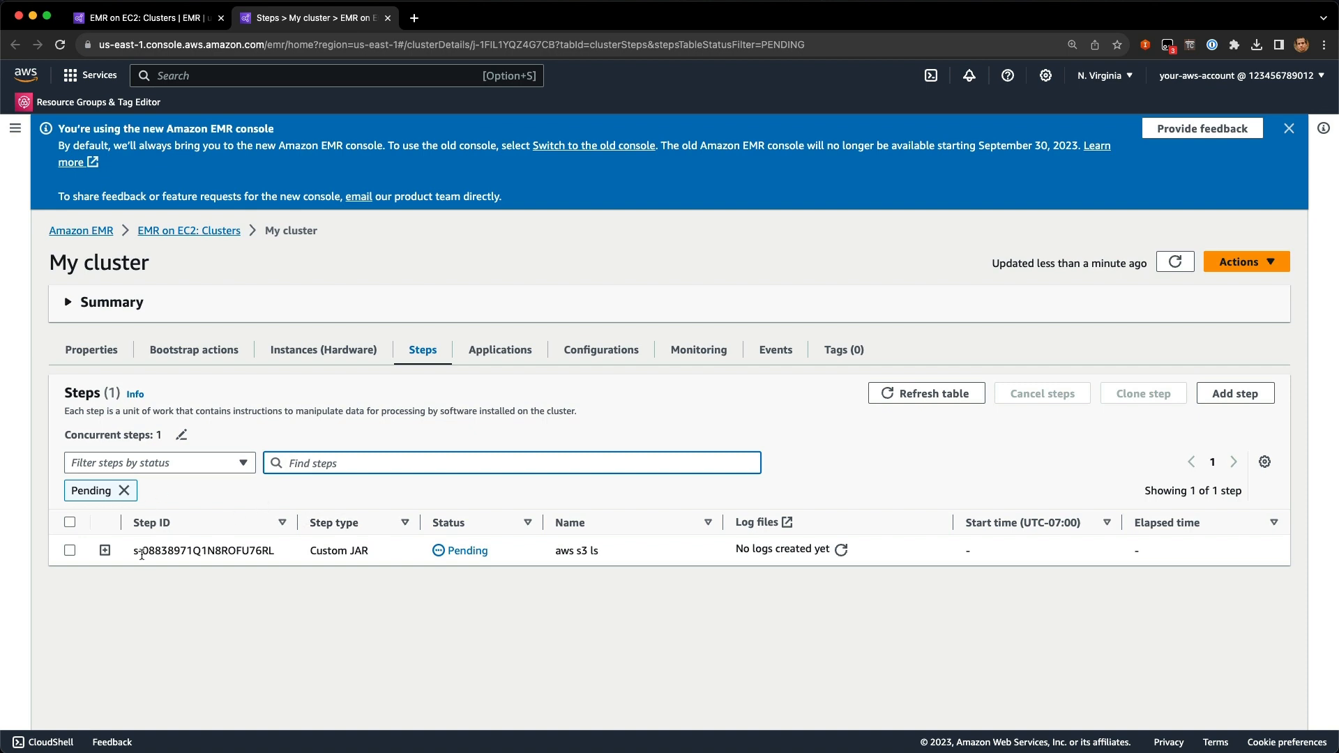
pyautogui.moveTo(142, 551); pyautogui.dragTo(251, 552)
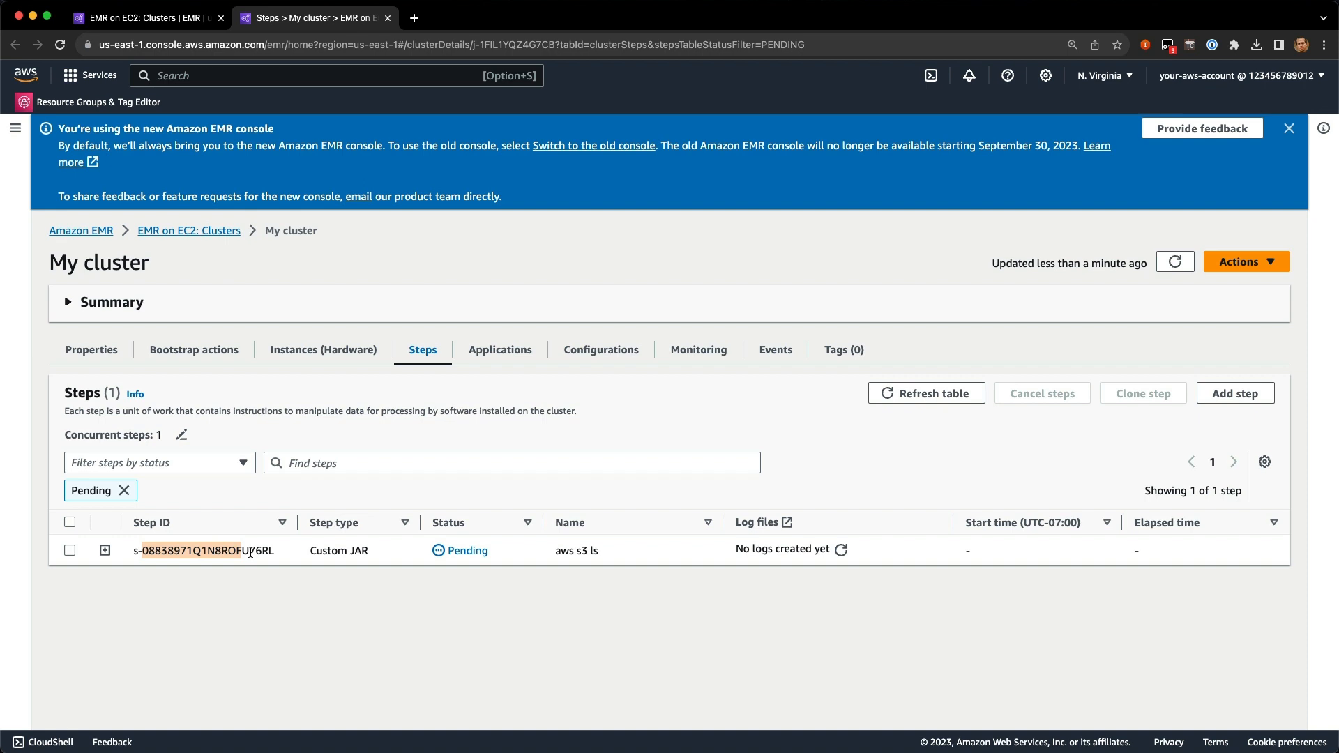
pyautogui.click(347, 463)
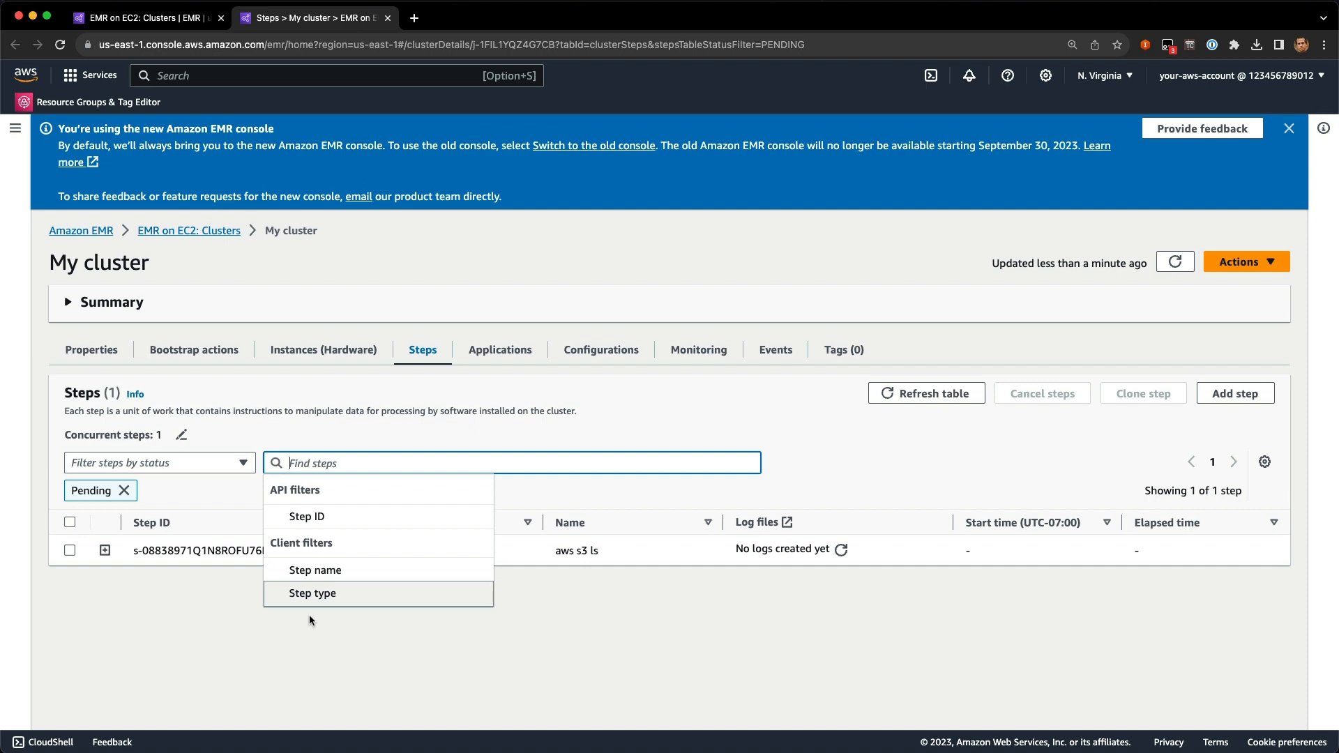
pyautogui.click(923, 466)
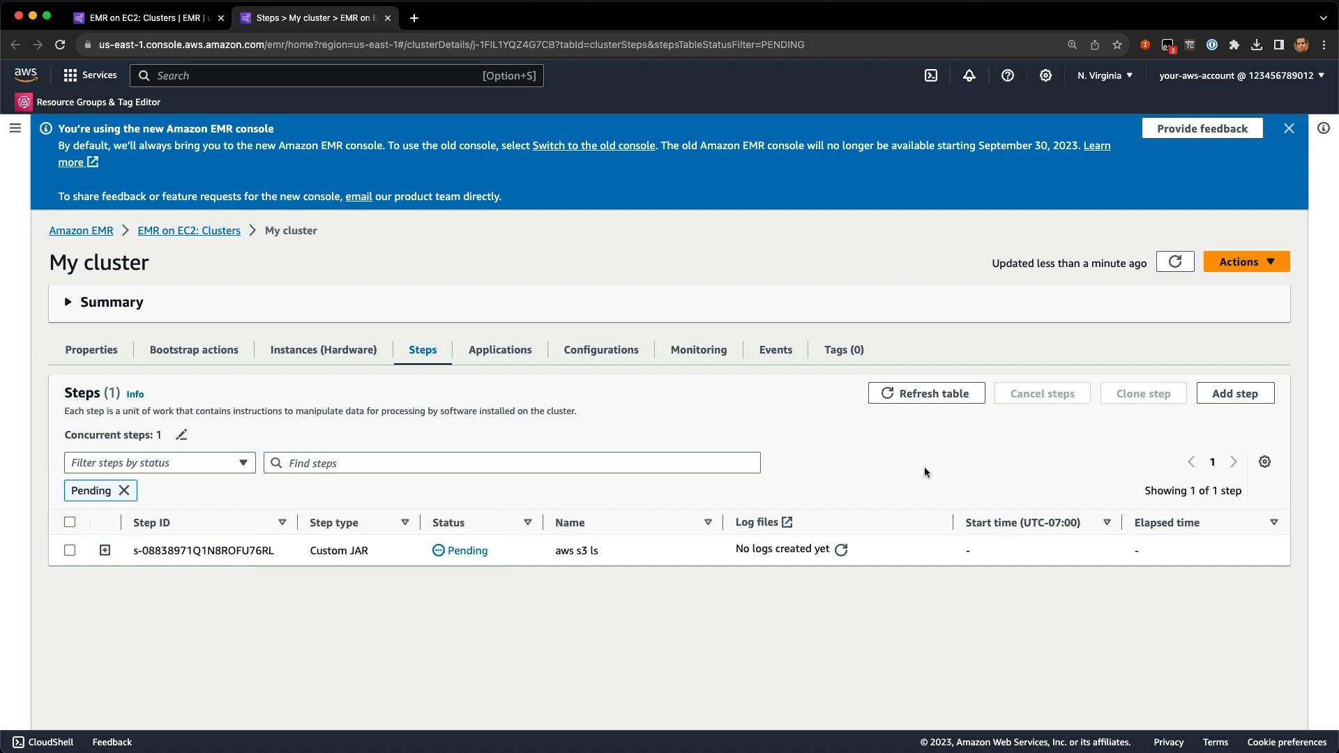
pyautogui.click(394, 463)
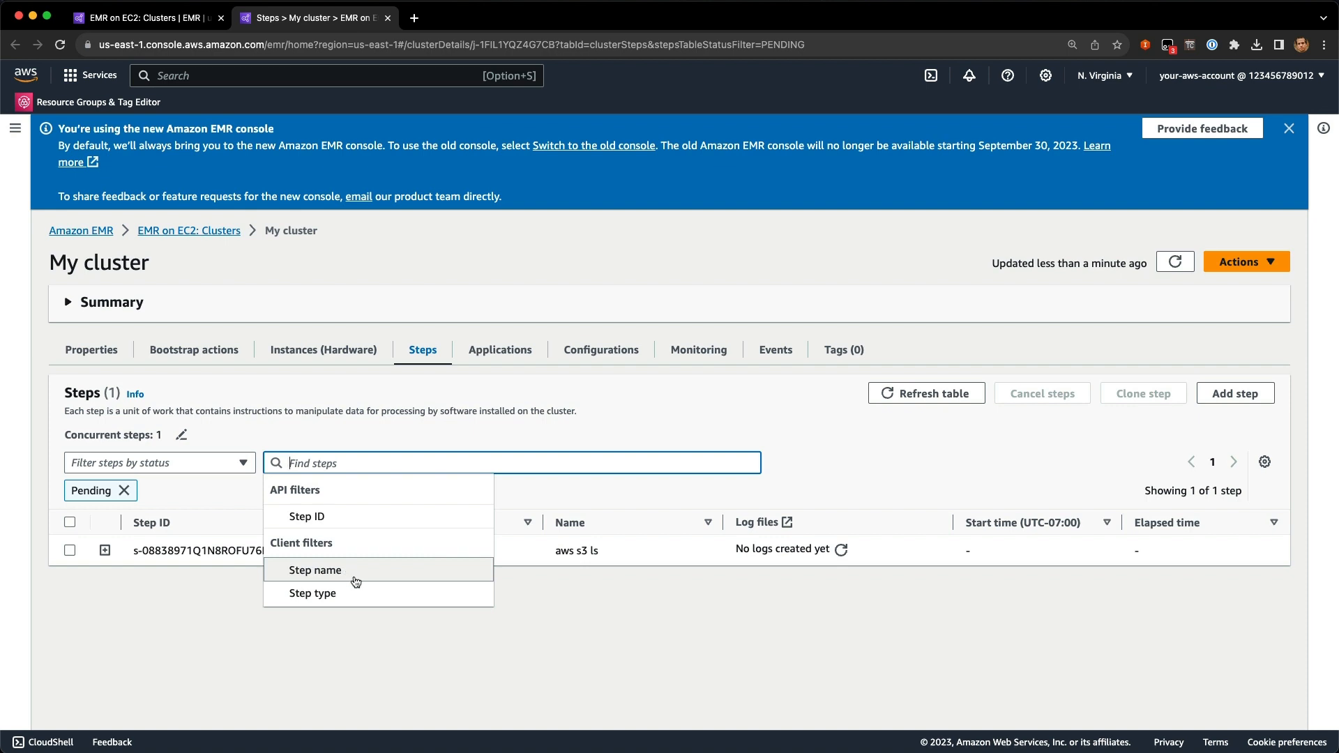
pyautogui.click(780, 464)
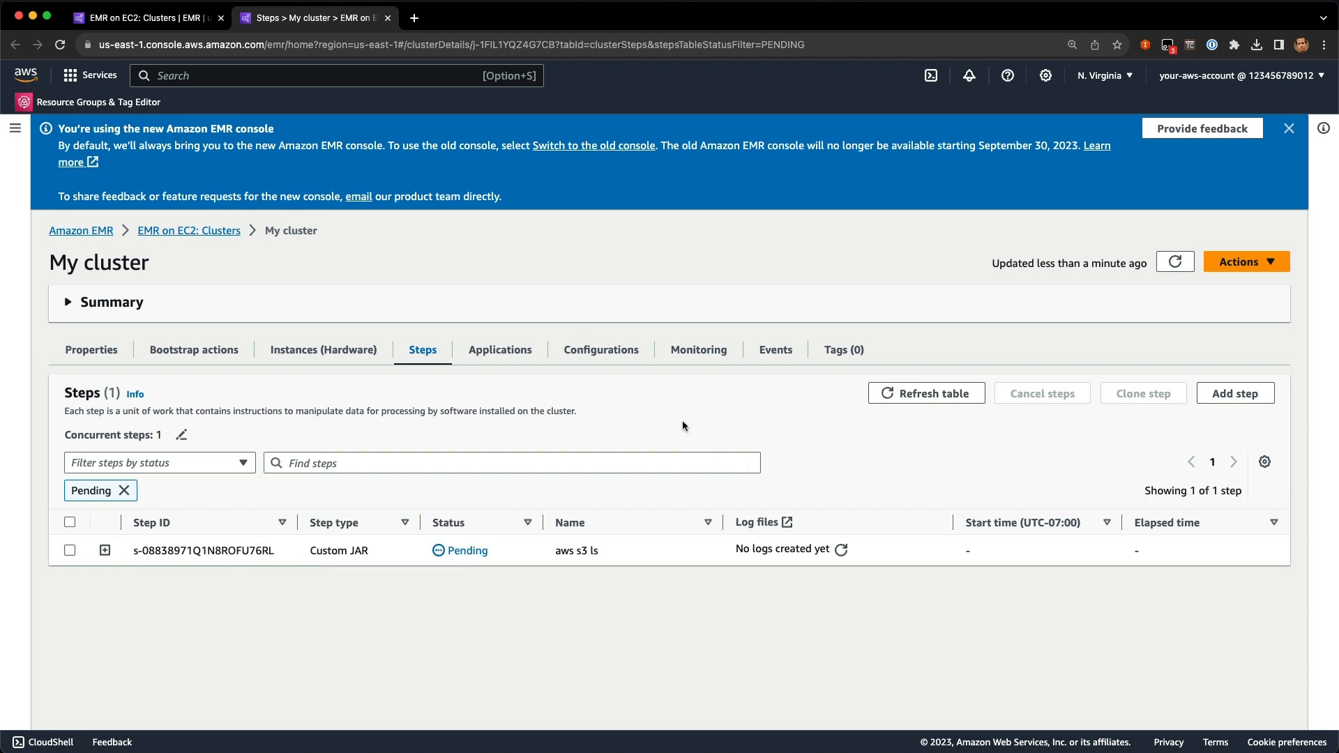
# View the cluster's CloudWatch monitoring metrics and switch the metric category to Node status.
pyautogui.click(700, 352)
pyautogui.scroll(-6, 479, 601)
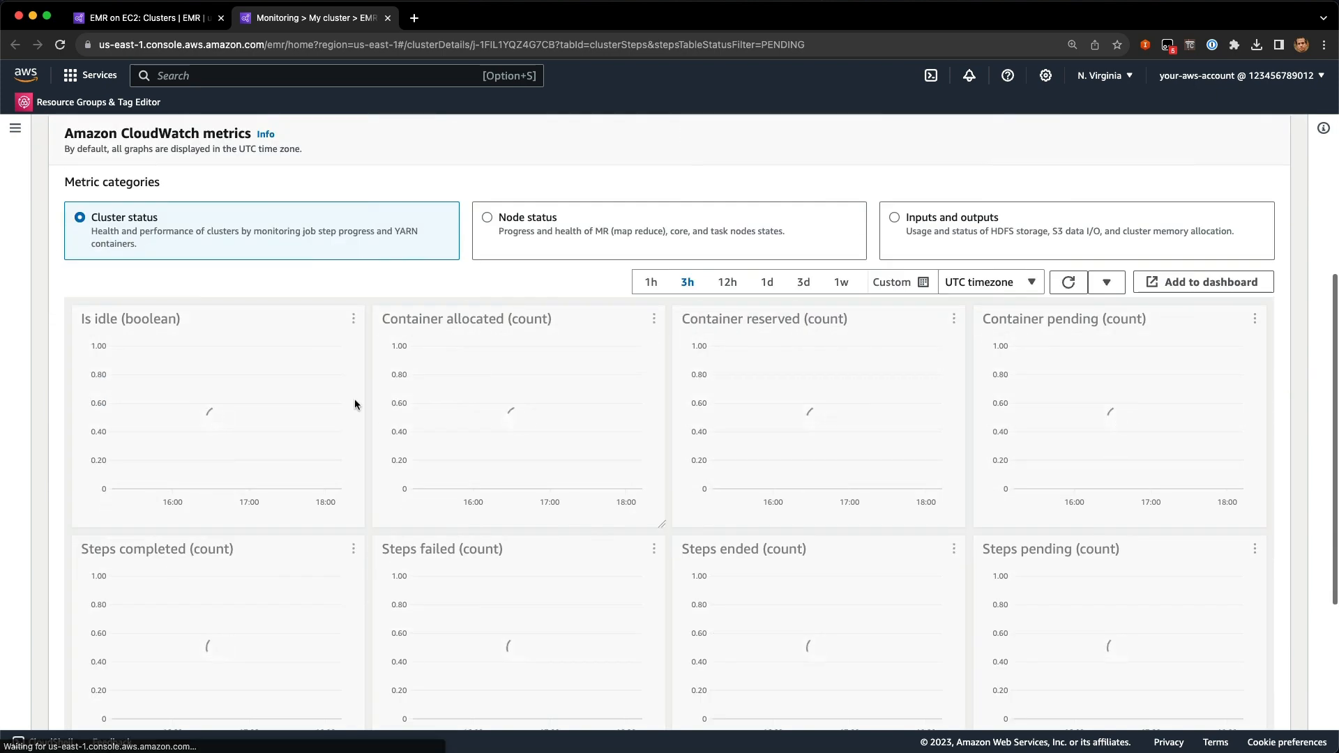
pyautogui.click(535, 218)
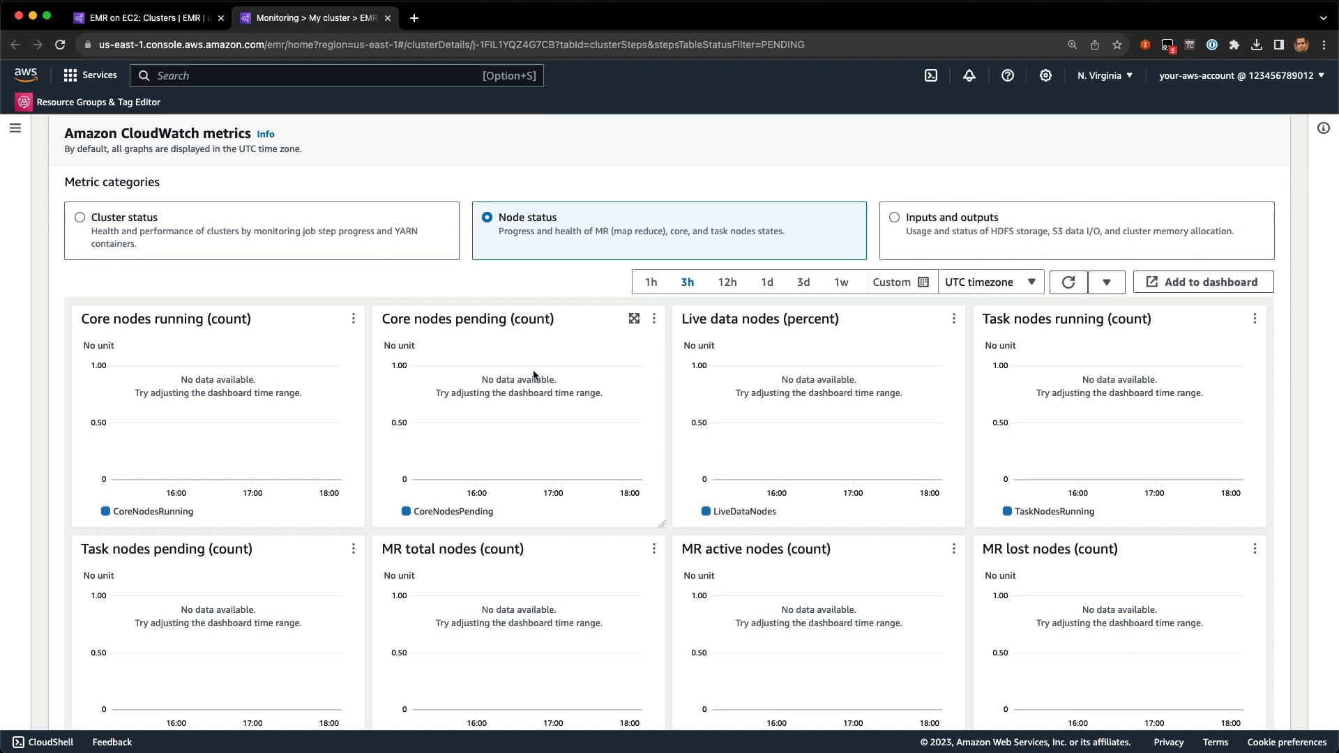
# Review the cluster's event descriptions and check which filters are available for searching its events.
pyautogui.scroll(5, 587, 346)
pyautogui.click(778, 414)
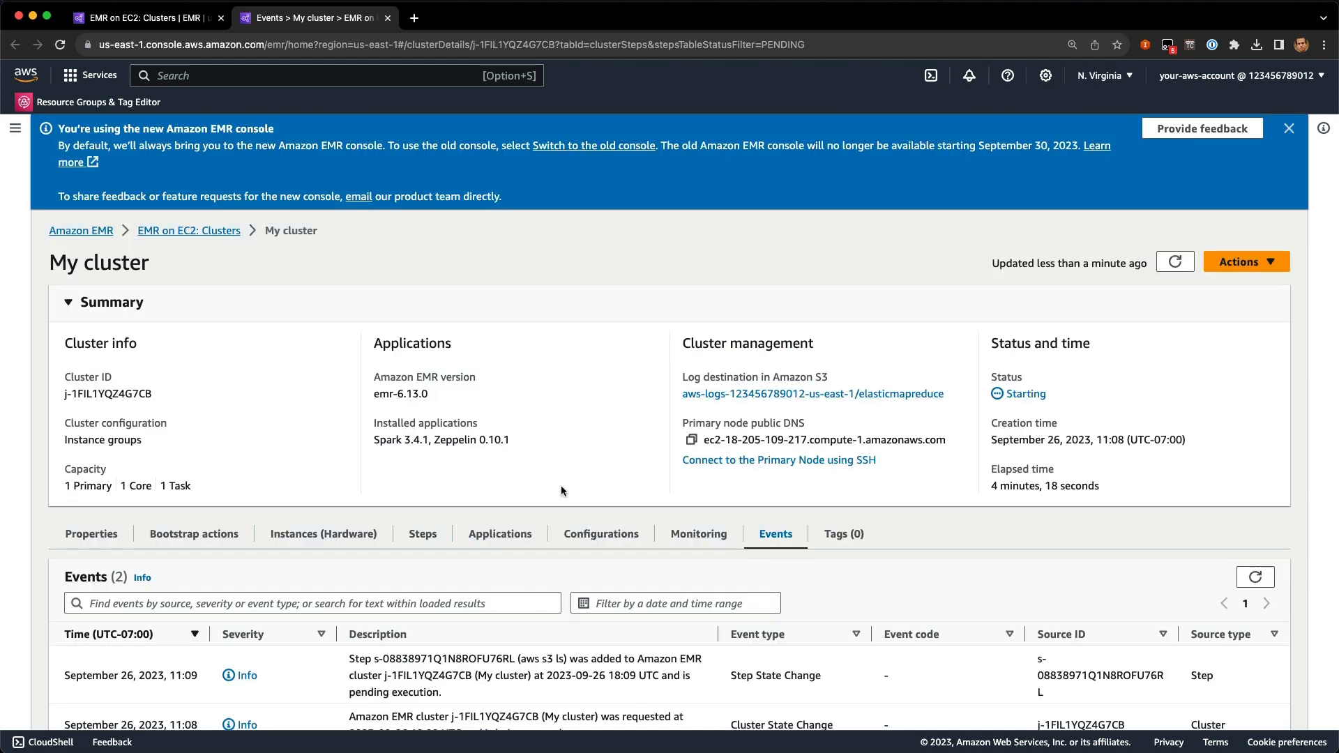
pyautogui.scroll(-1, 555, 488)
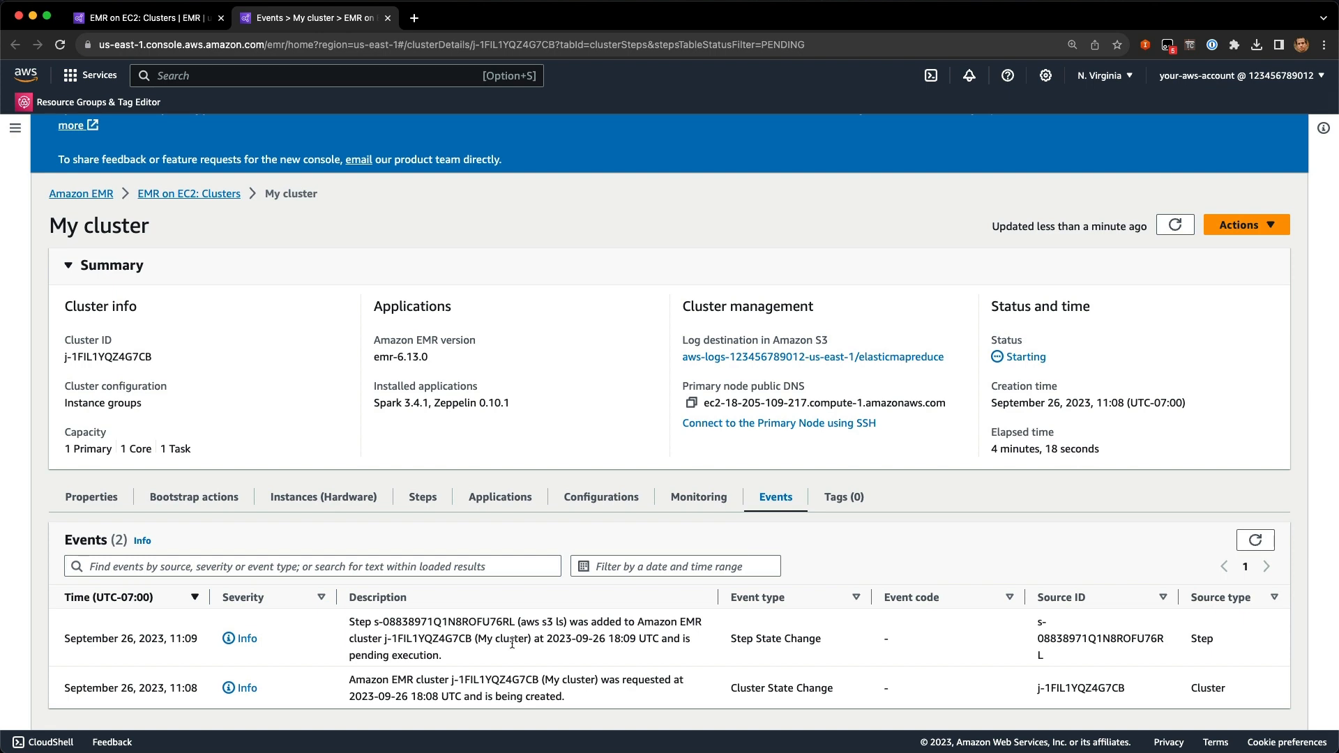
pyautogui.moveTo(464, 696); pyautogui.dragTo(622, 688)
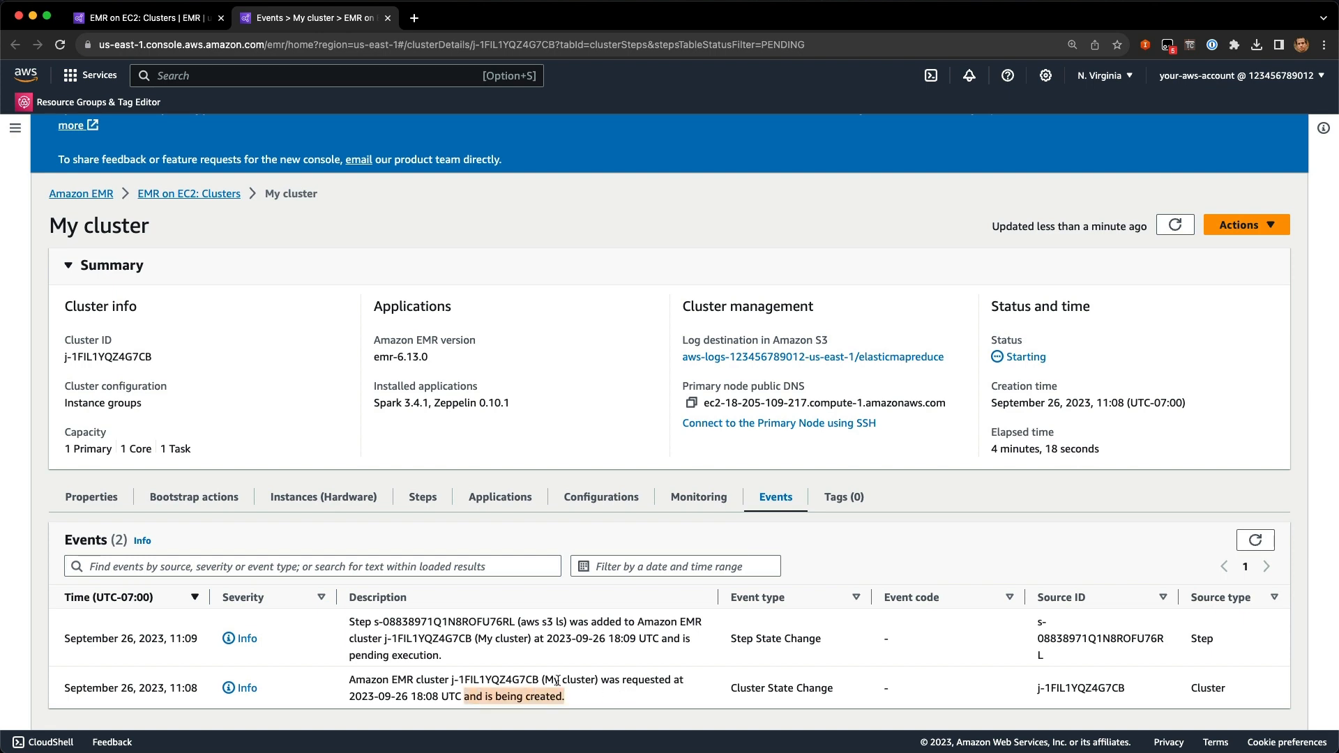
pyautogui.moveTo(433, 622); pyautogui.dragTo(449, 632)
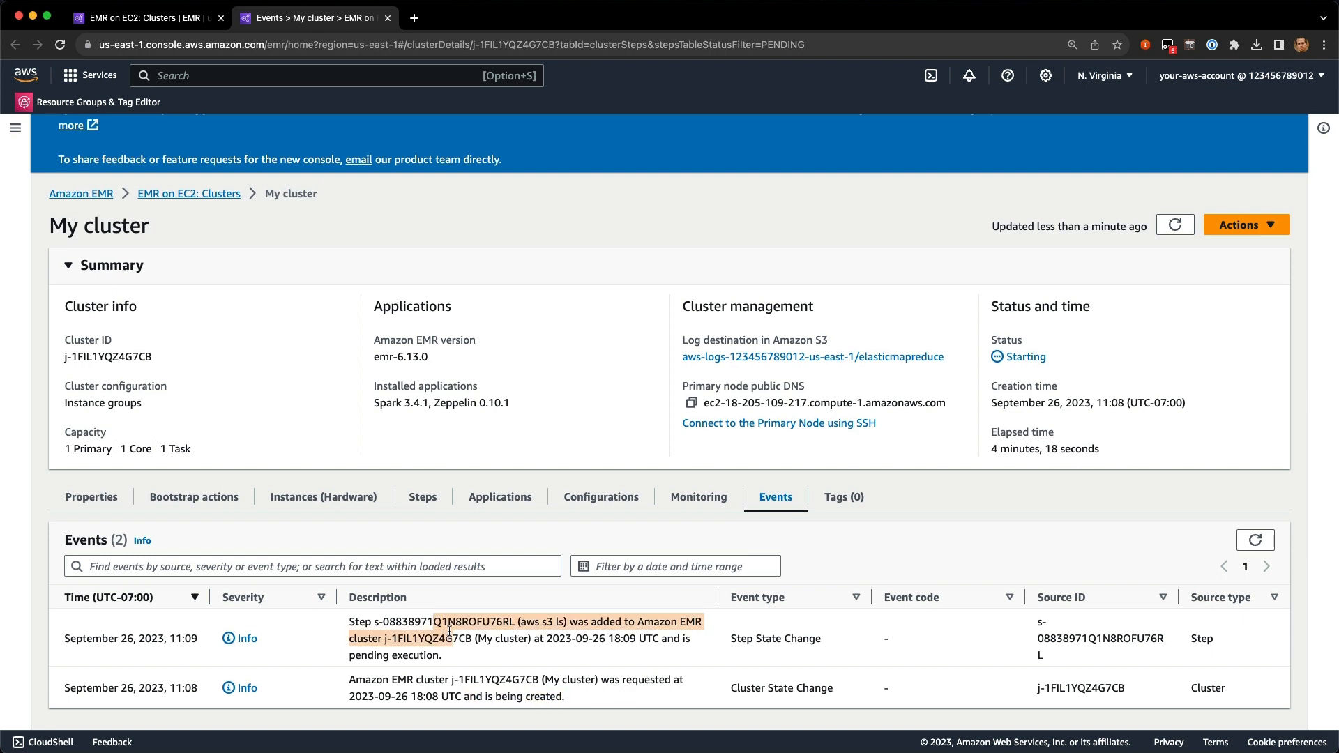
pyautogui.click(346, 567)
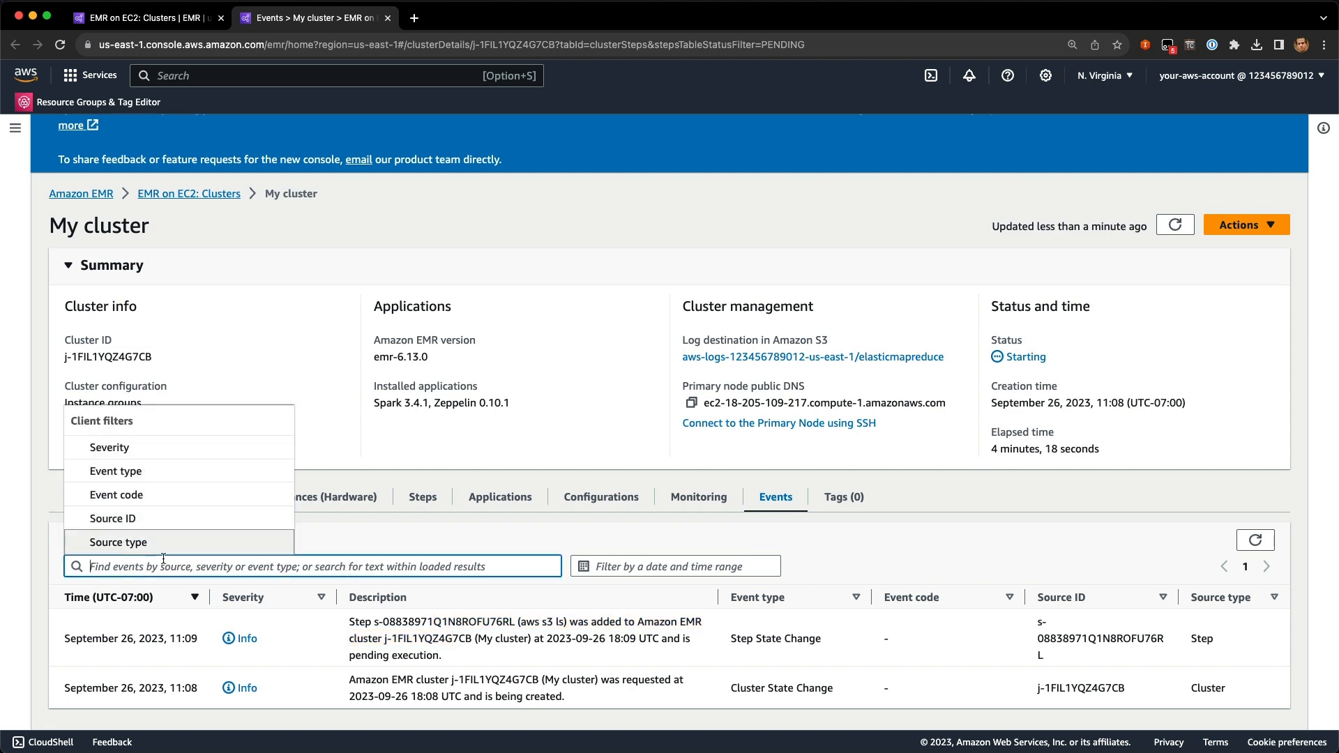
pyautogui.click(426, 535)
# Check the search filters of the EMR on EC2 clusters list and open the events list covering all clusters.
pyautogui.scroll(1, 425, 534)
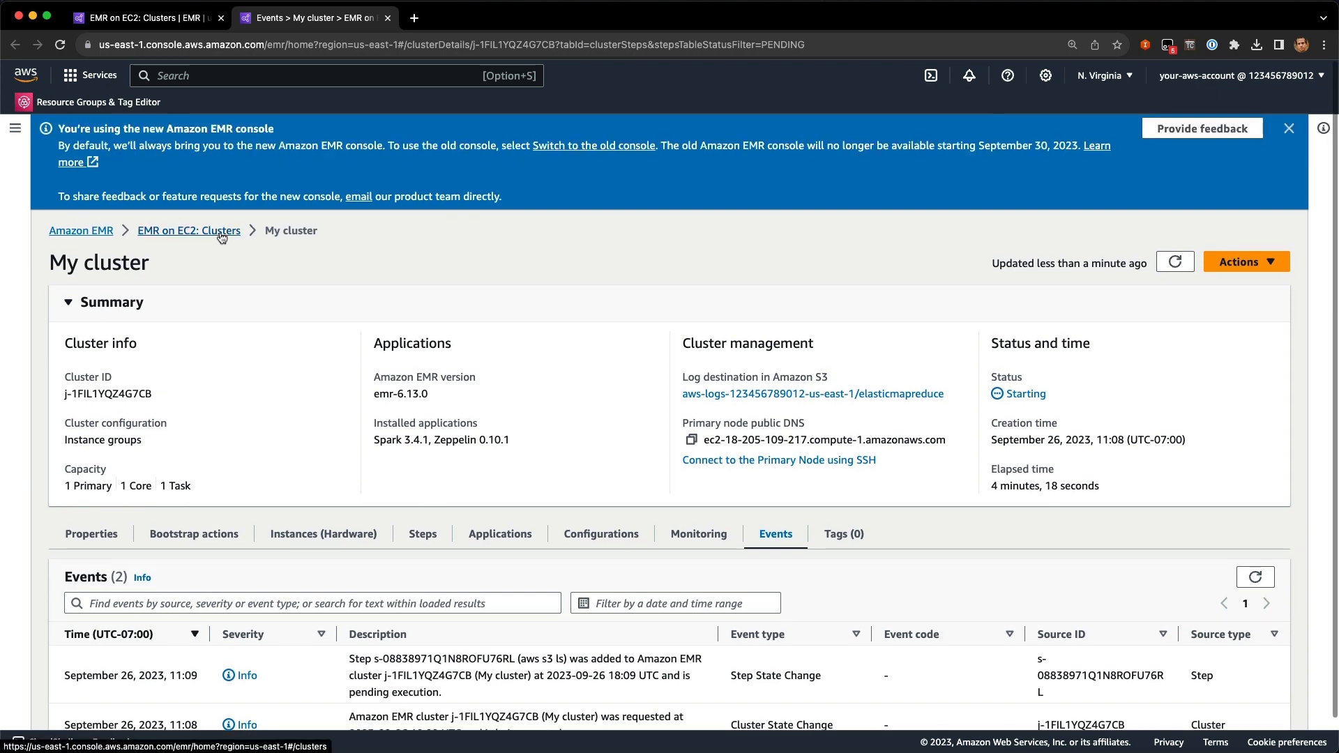
pyautogui.click(230, 194)
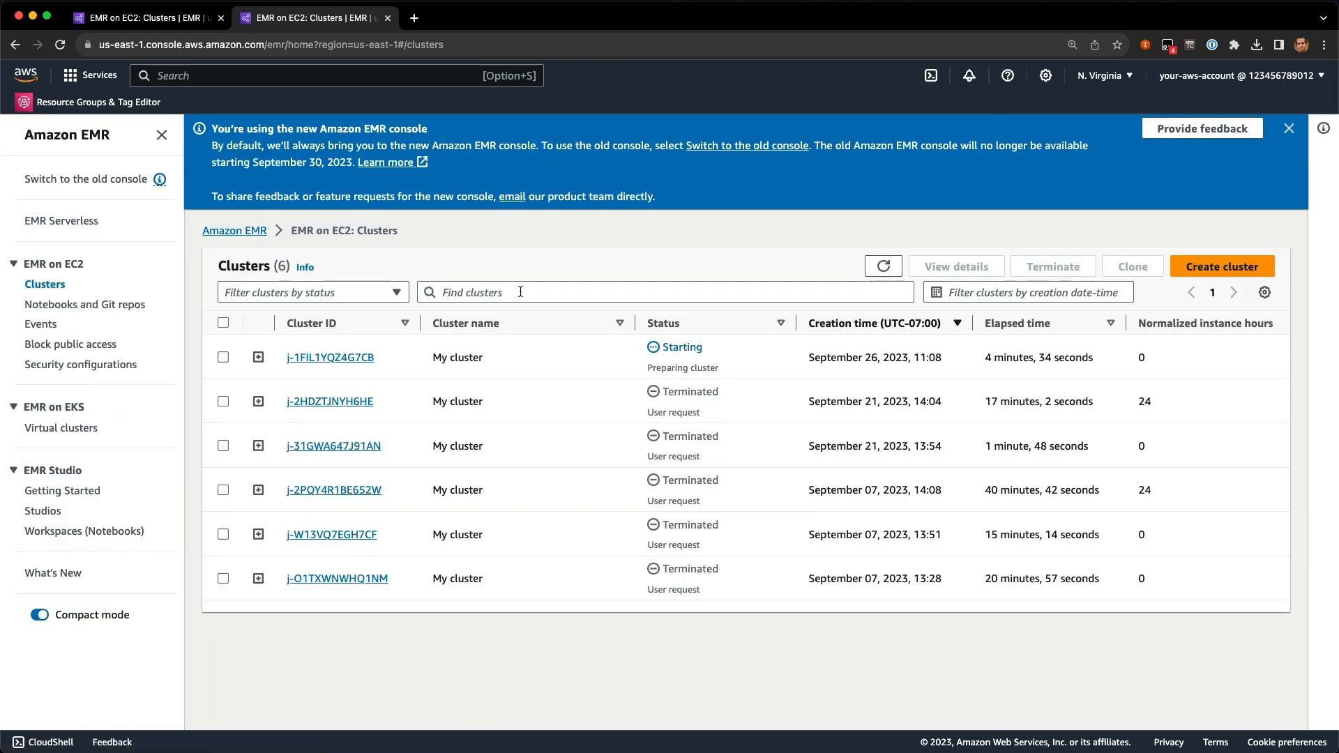
pyautogui.click(519, 291)
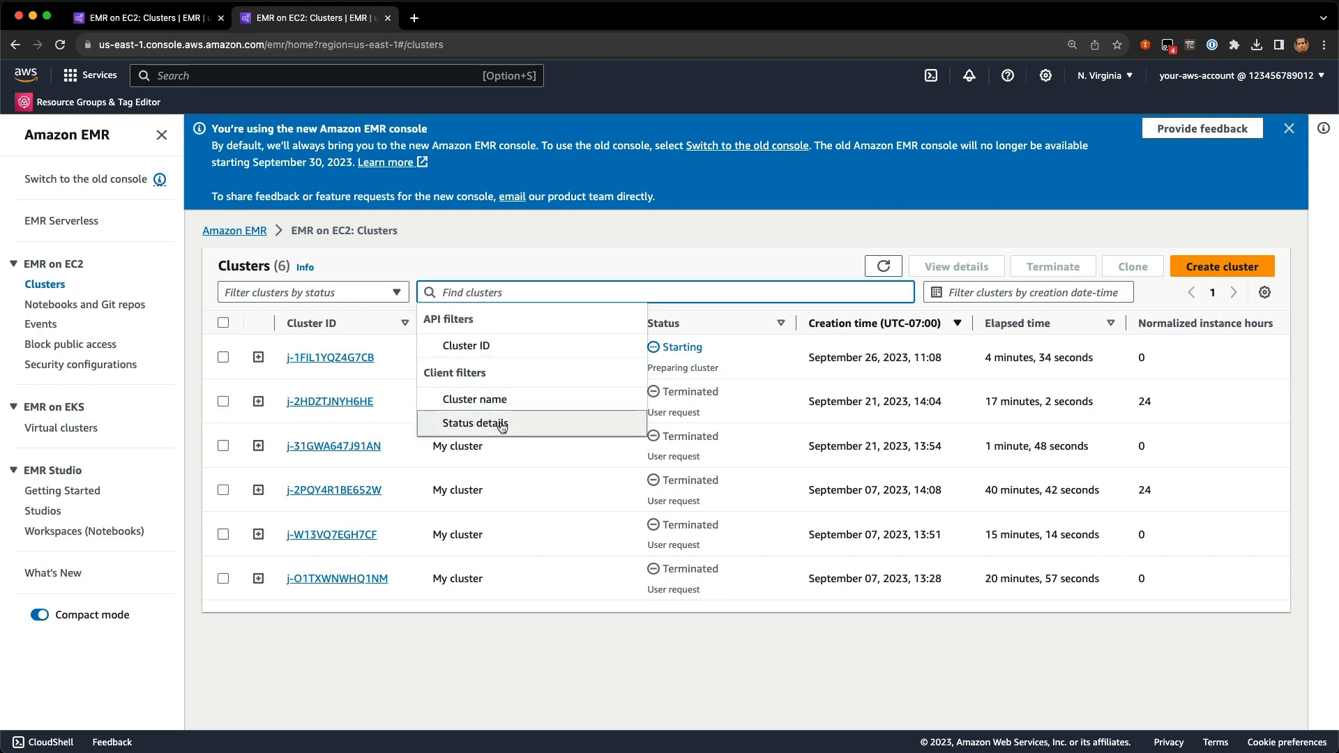
pyautogui.click(586, 235)
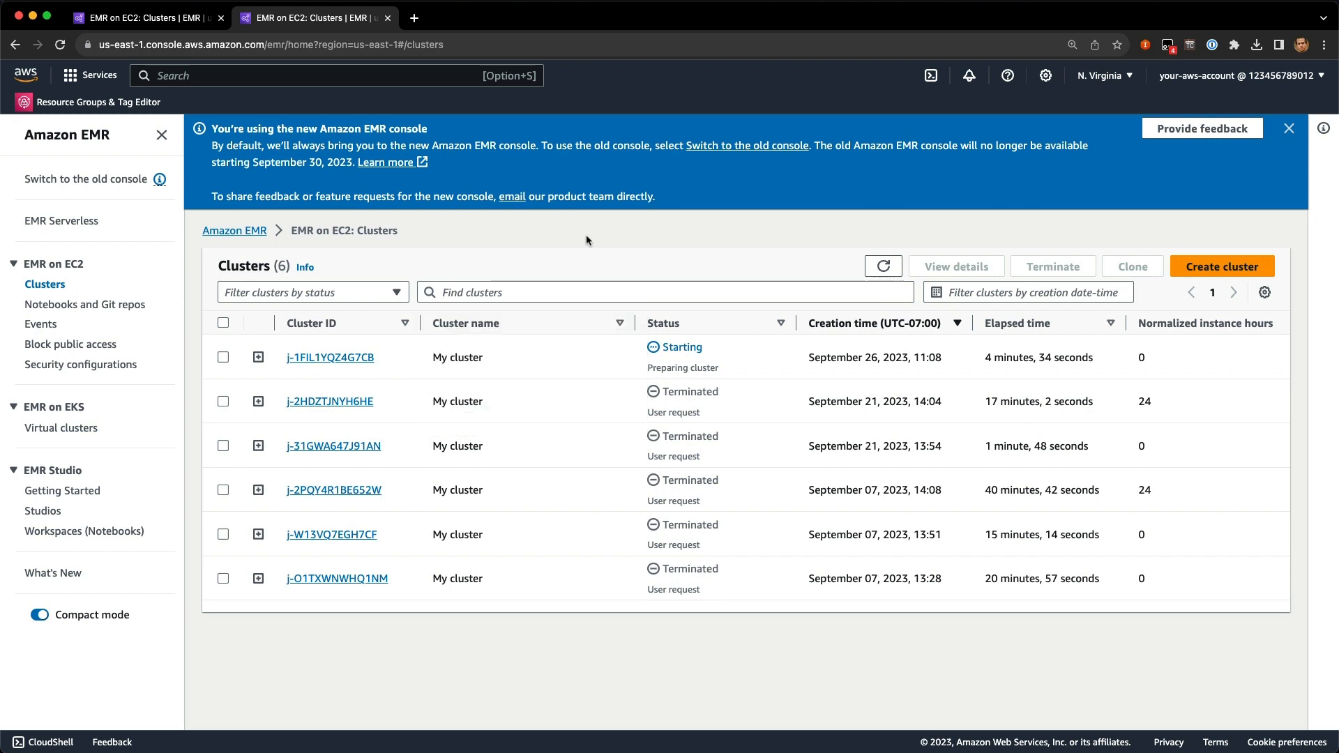
pyautogui.click(42, 325)
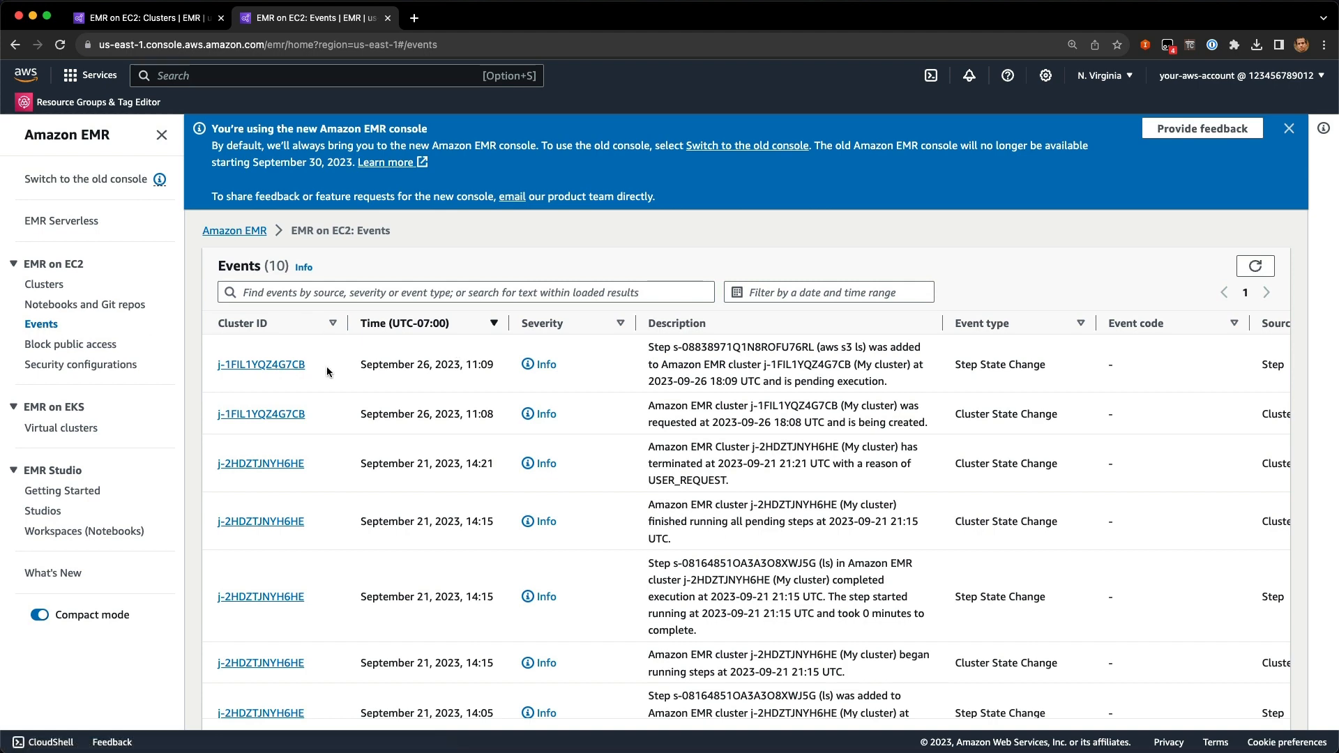
# Filter the events list covering all clusters to Severity = Error.
pyautogui.scroll(-3, 437, 412)
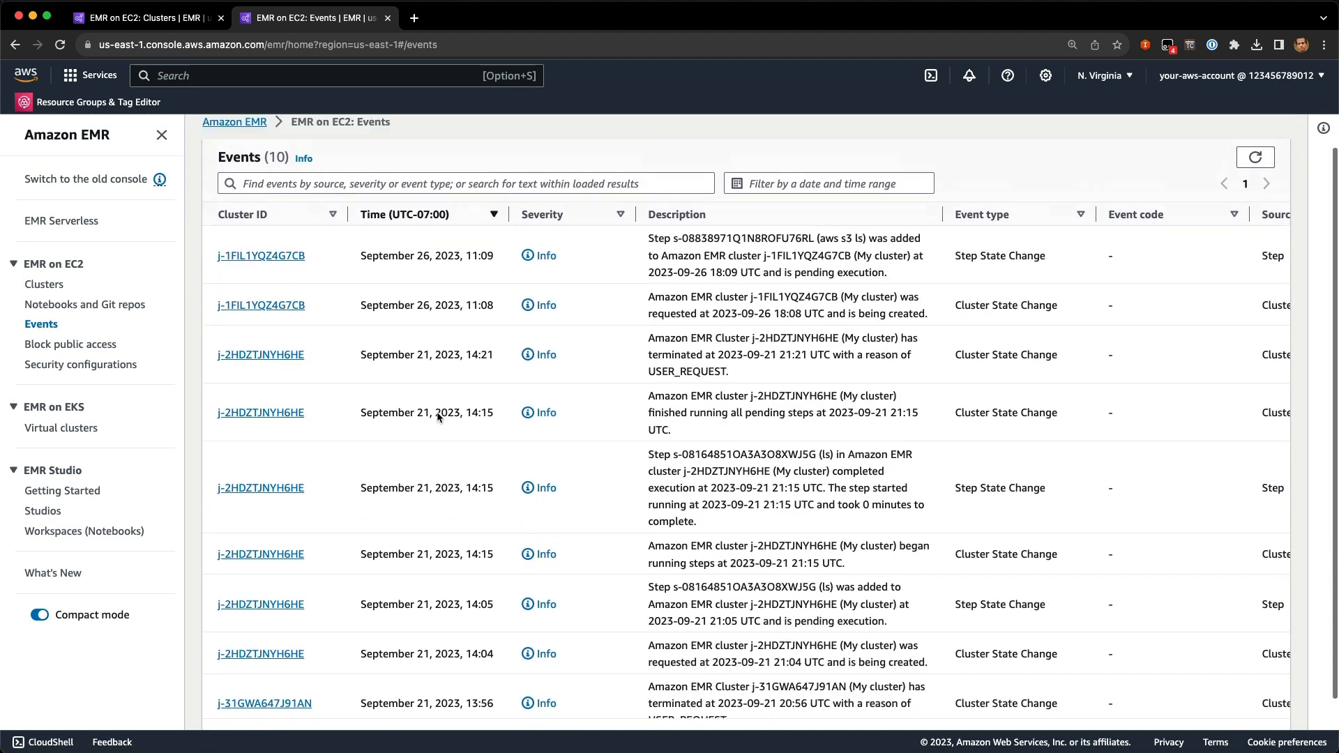
pyautogui.scroll(1, 437, 417)
pyautogui.click(391, 224)
pyautogui.click(301, 275)
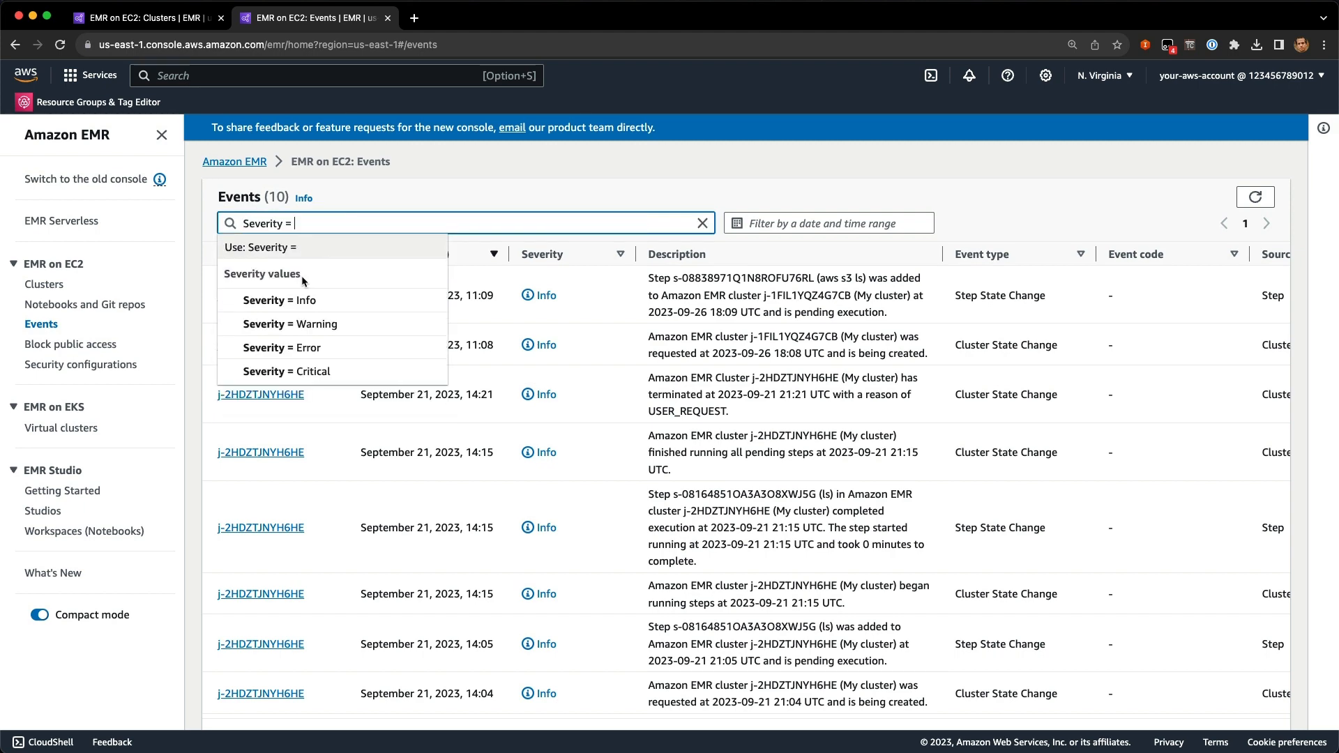
pyautogui.click(327, 347)
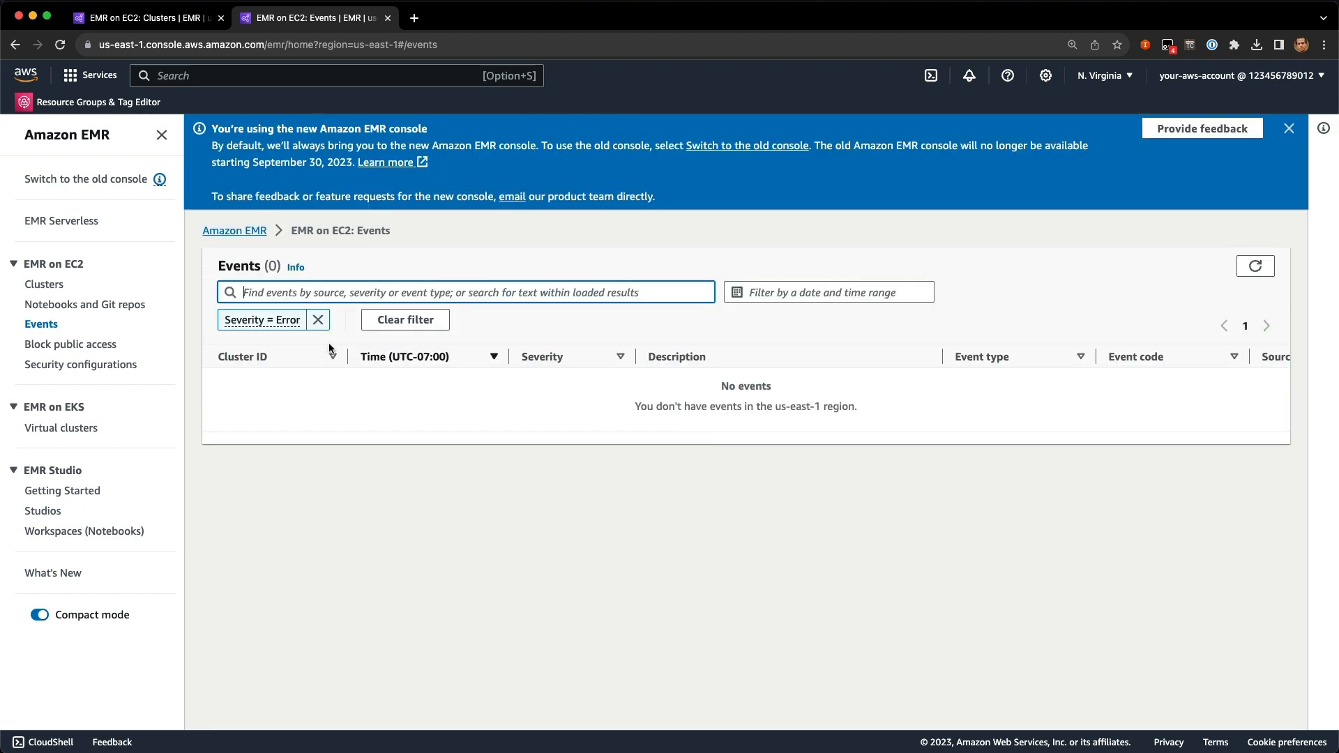
# Open the EMR on EC2 block public access settings for editing and review the port range exceptions.
pyautogui.click(92, 345)
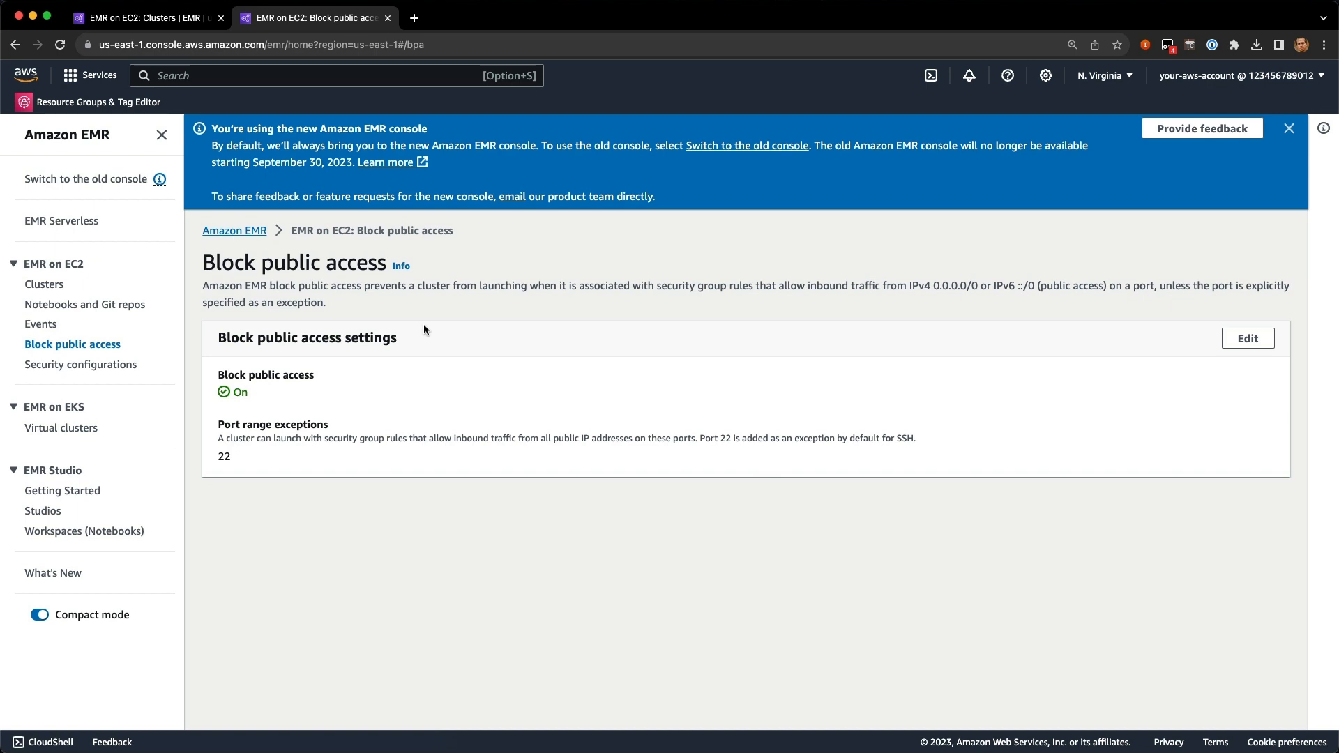
pyautogui.click(1247, 339)
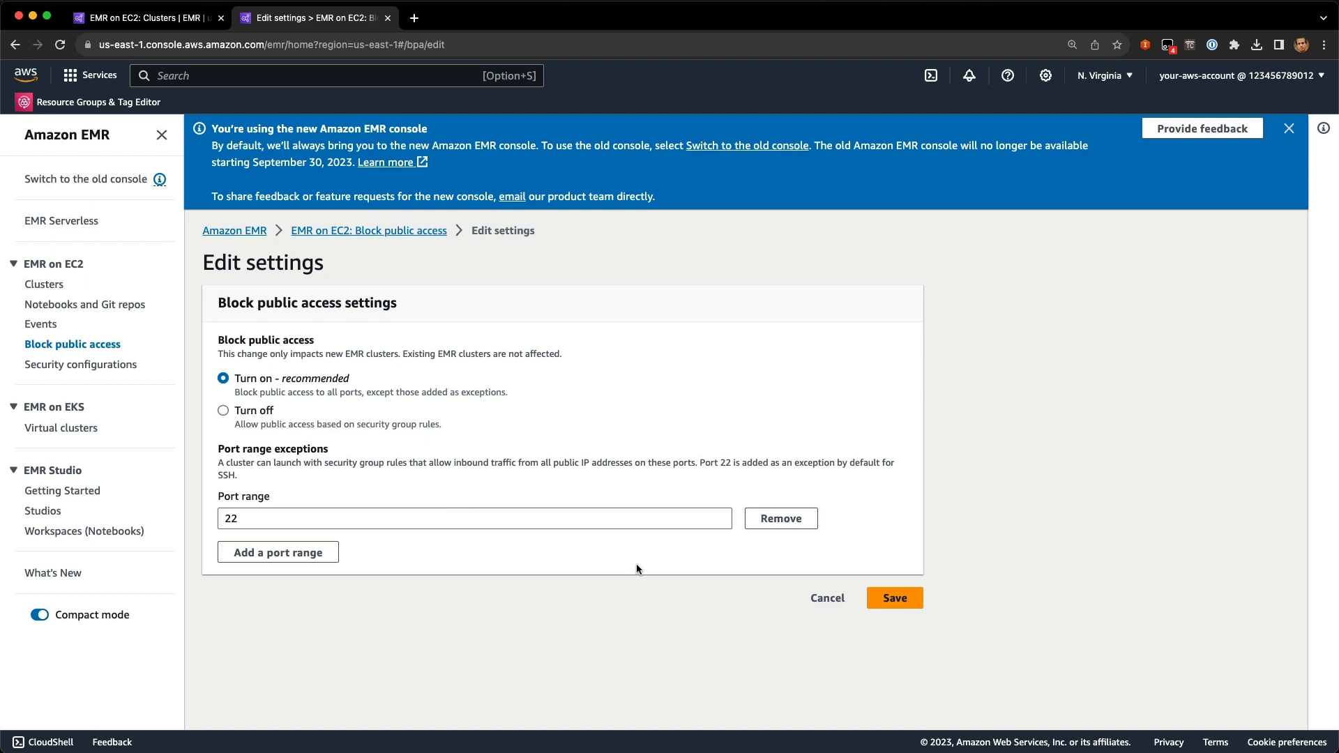
# Start a new security configuration and review its default encryption, instance metadata service and authentication settings.
pyautogui.click(111, 372)
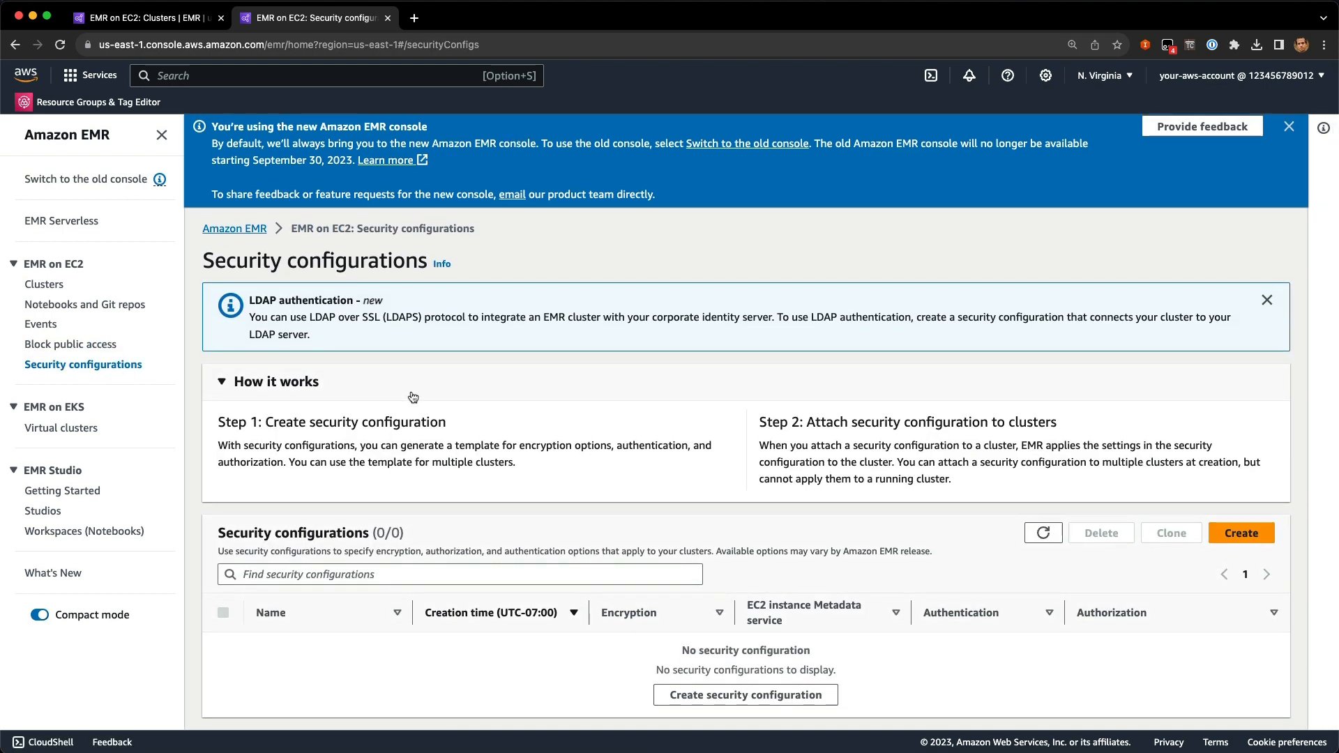
pyautogui.click(736, 689)
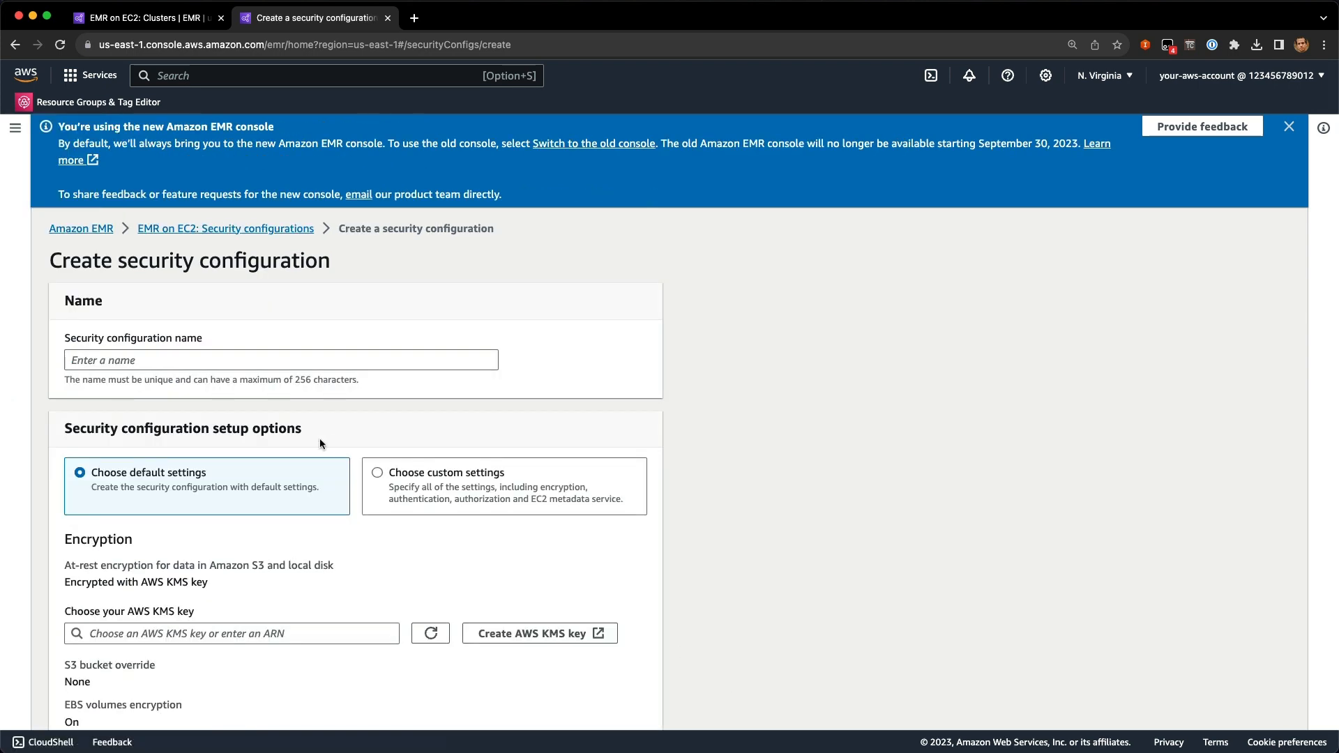
pyautogui.scroll(-3, 320, 438)
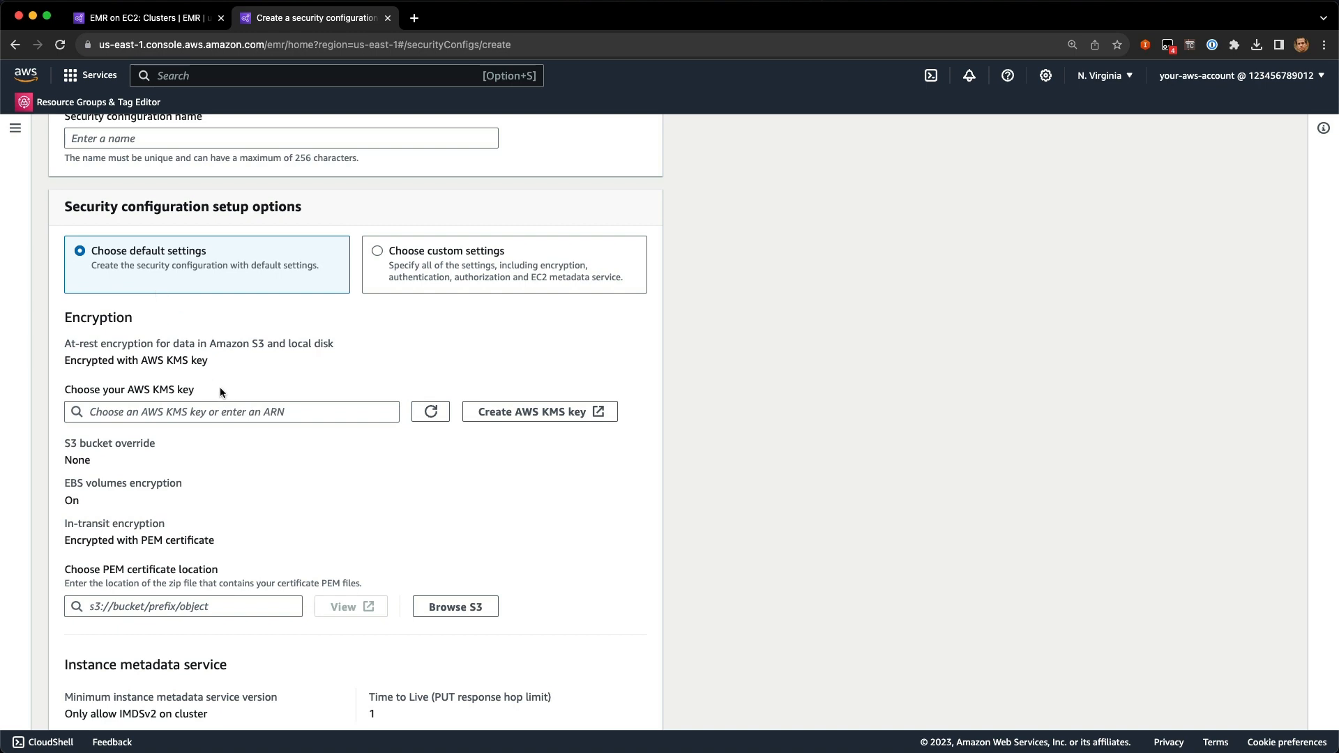
pyautogui.moveTo(153, 390); pyautogui.dragTo(189, 394)
pyautogui.scroll(-3, 189, 394)
pyautogui.moveTo(64, 431); pyautogui.dragTo(179, 438)
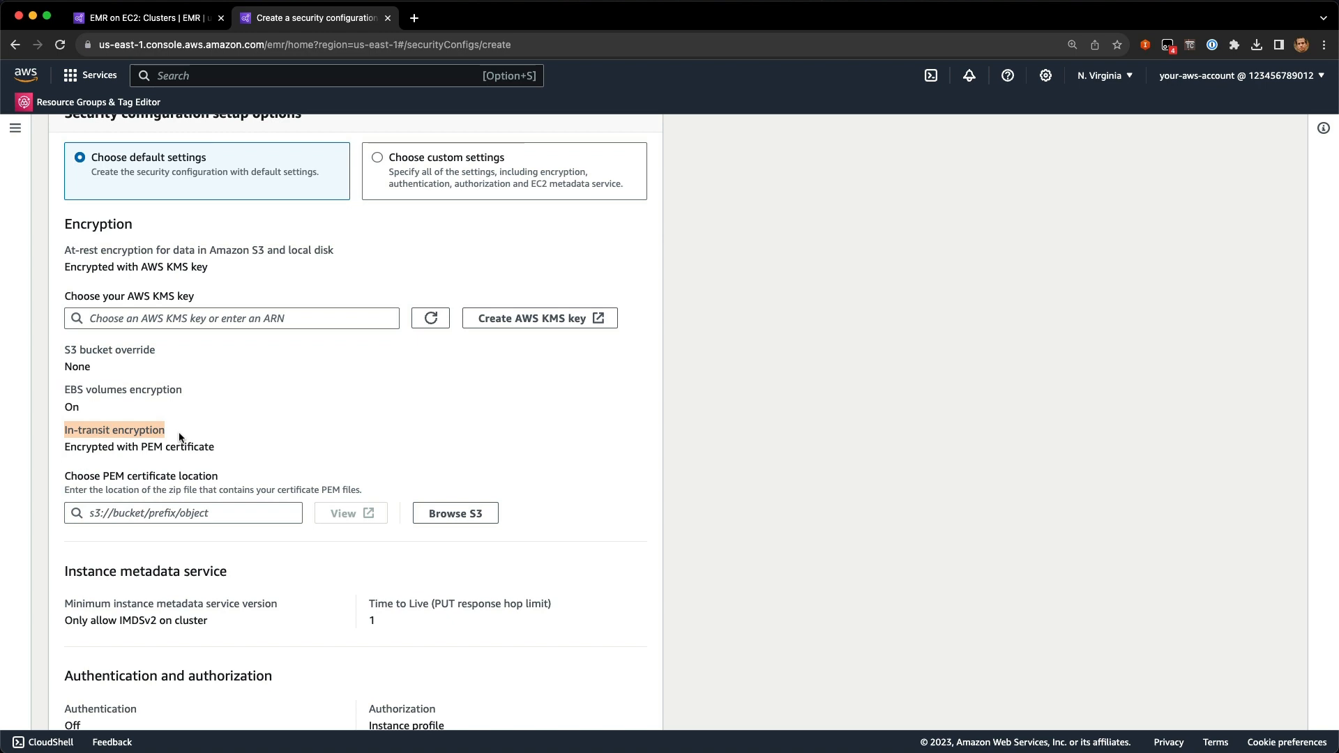
pyautogui.scroll(-3, 178, 433)
pyautogui.moveTo(120, 527); pyautogui.dragTo(181, 527)
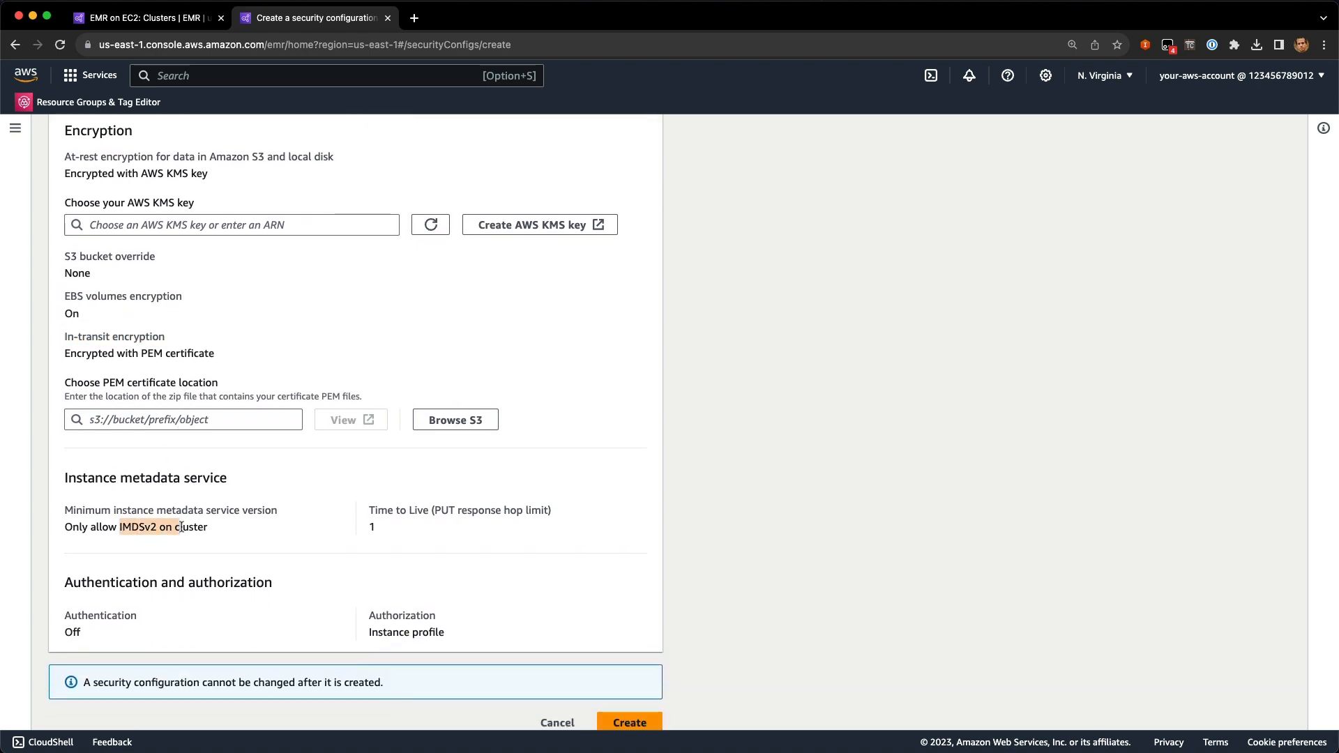
# Try the custom setup options of the security configuration, toggling in-transit and local disk encryption, and cancel its creation.
pyautogui.scroll(10, 262, 547)
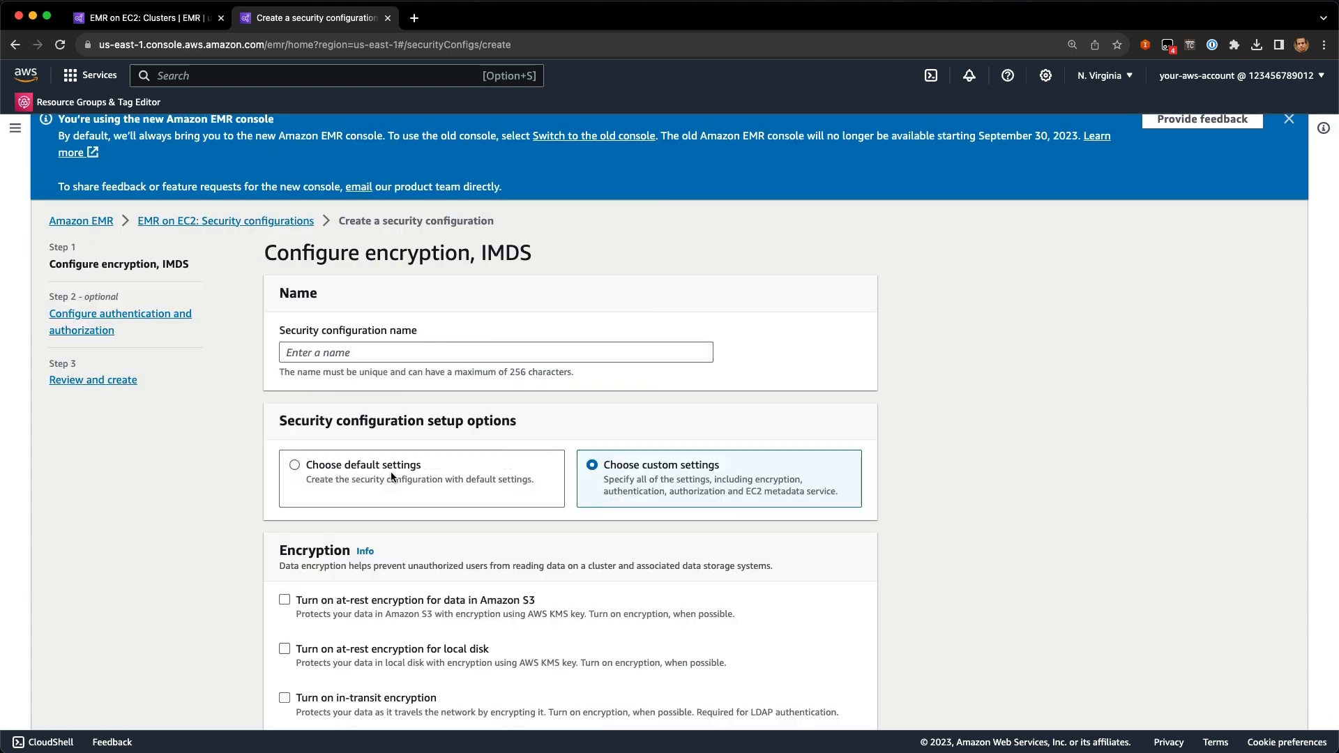
pyautogui.scroll(-3, 390, 472)
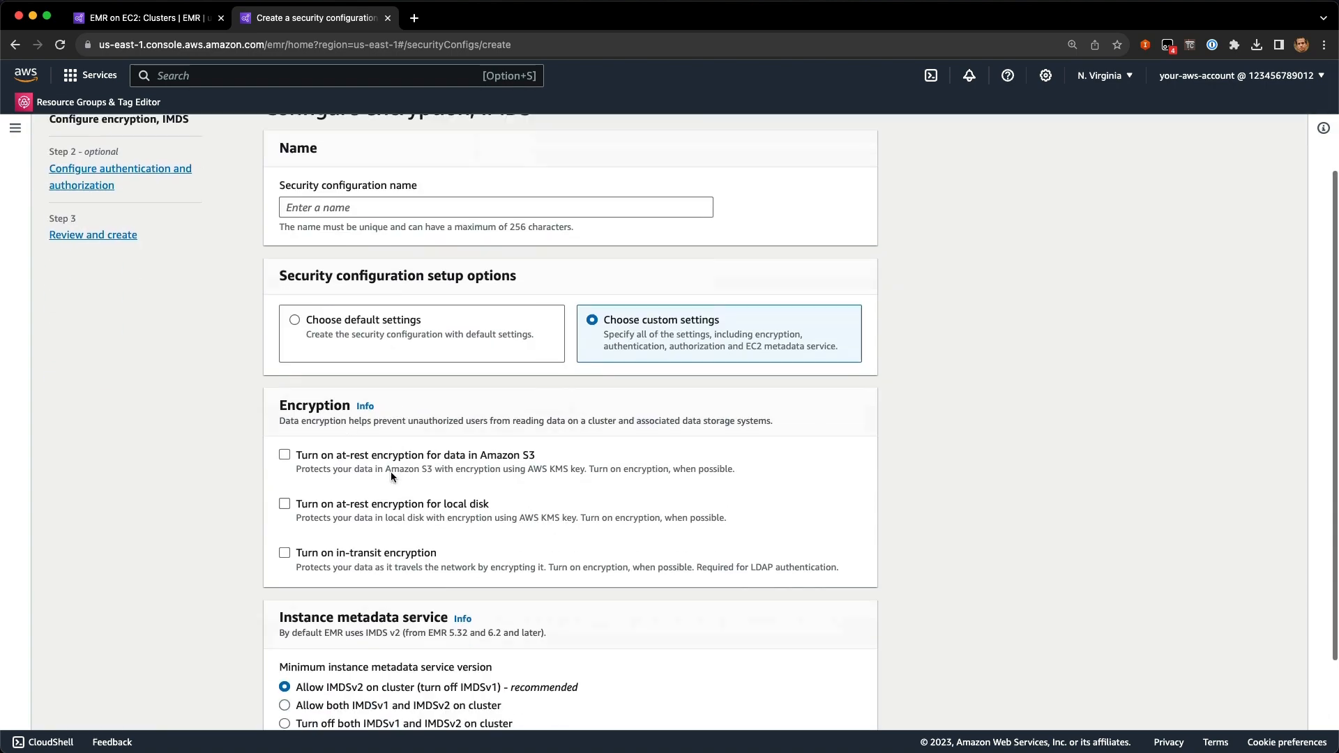
pyautogui.click(307, 519)
pyautogui.scroll(-2, 307, 522)
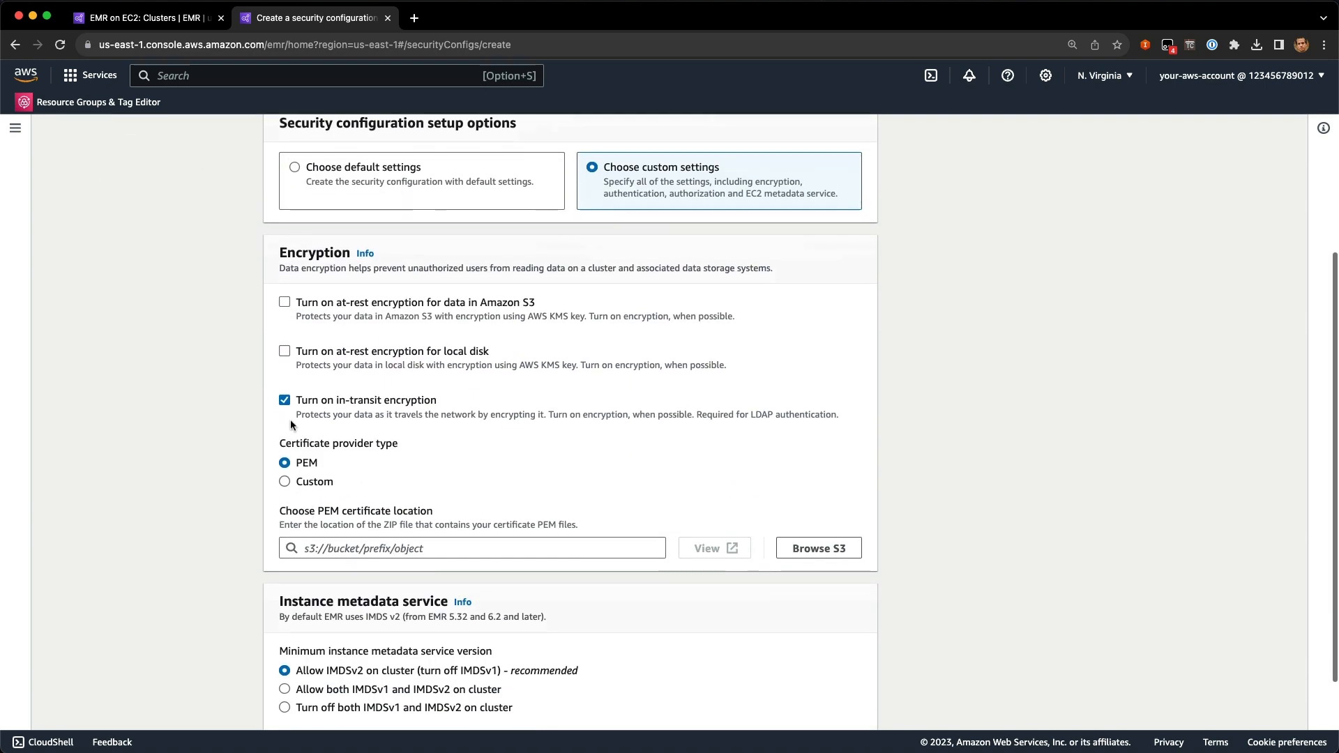
pyautogui.click(289, 422)
pyautogui.click(299, 374)
pyautogui.click(299, 375)
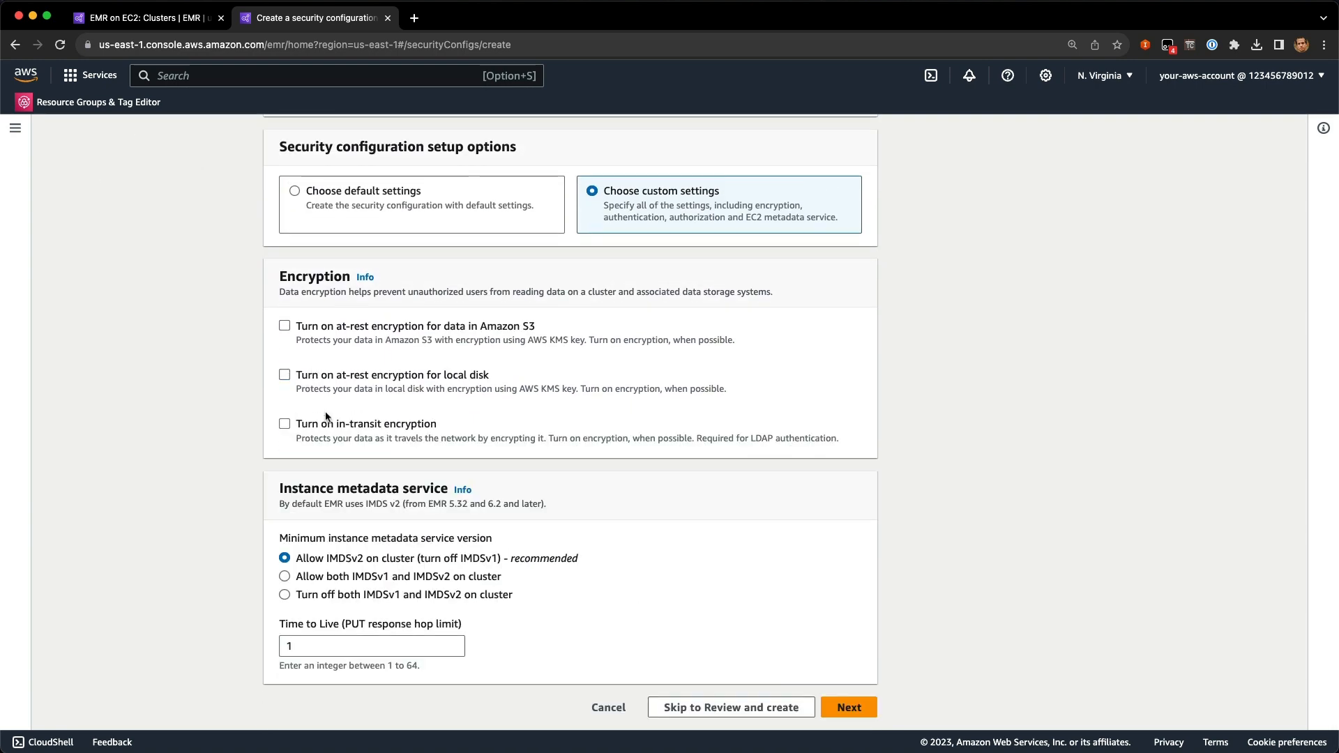
pyautogui.scroll(1, 549, 516)
pyautogui.scroll(-1, 550, 516)
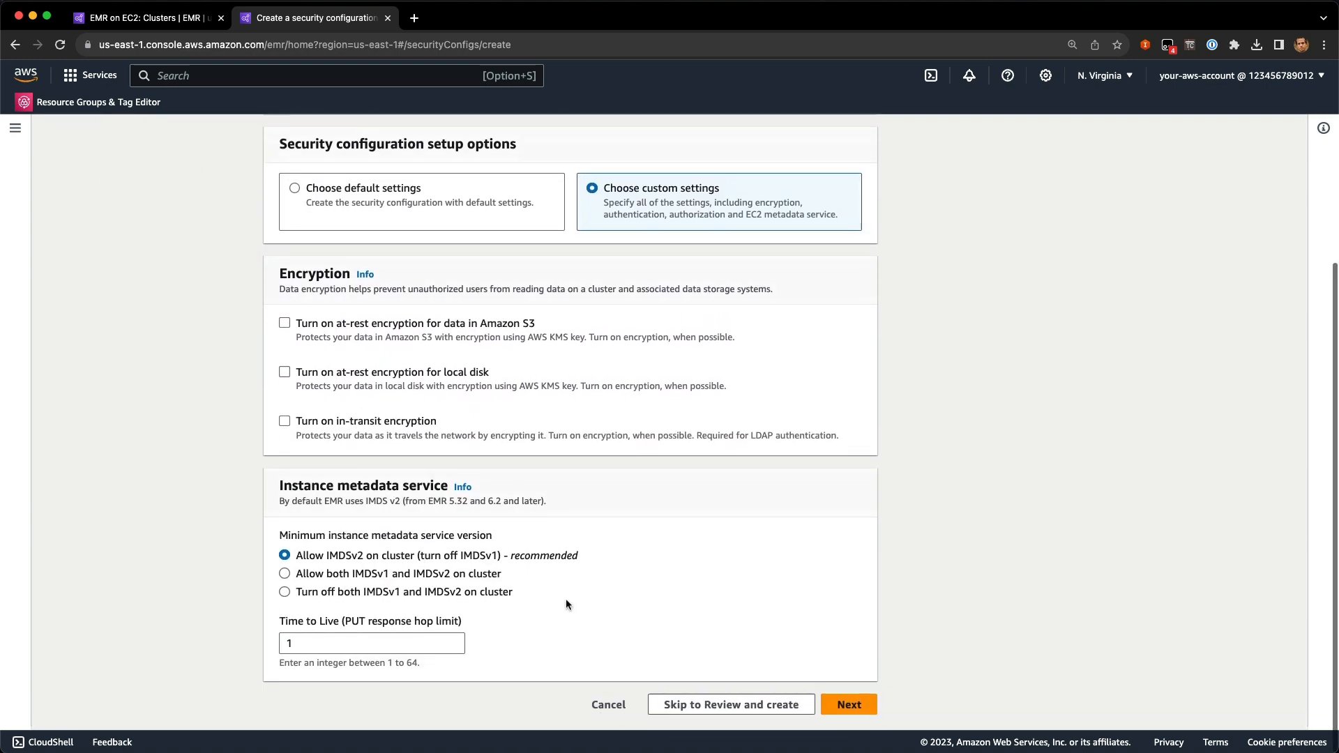
pyautogui.click(600, 702)
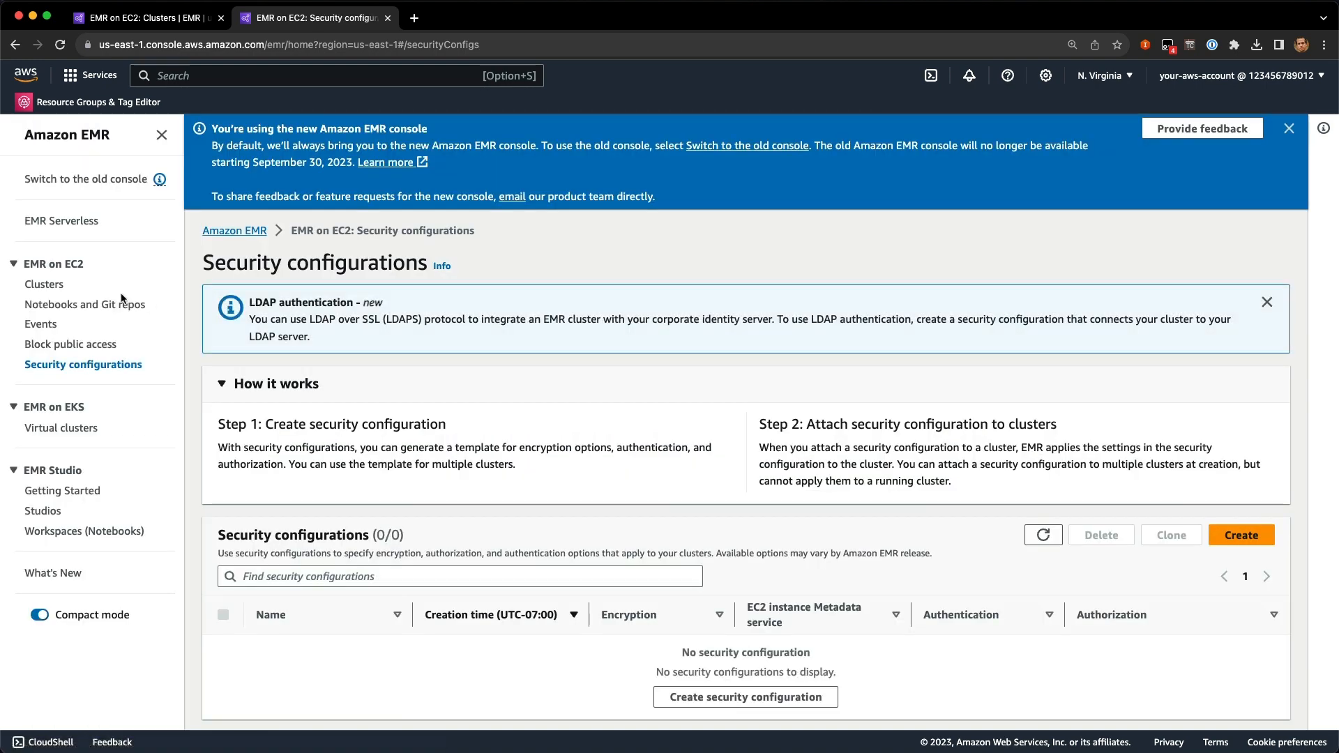
# Expand the newest cluster in the EMR on EC2 clusters list and open its failed steps.
pyautogui.click(44, 286)
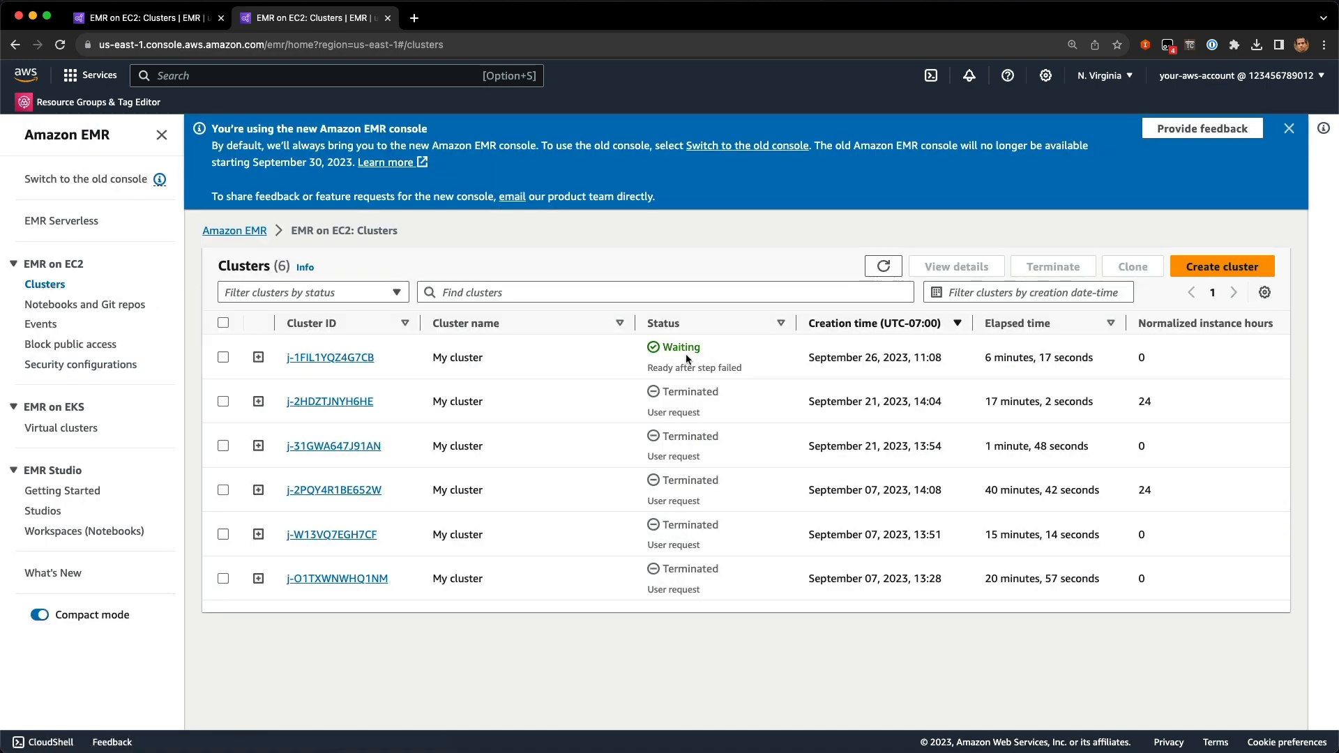
pyautogui.click(259, 358)
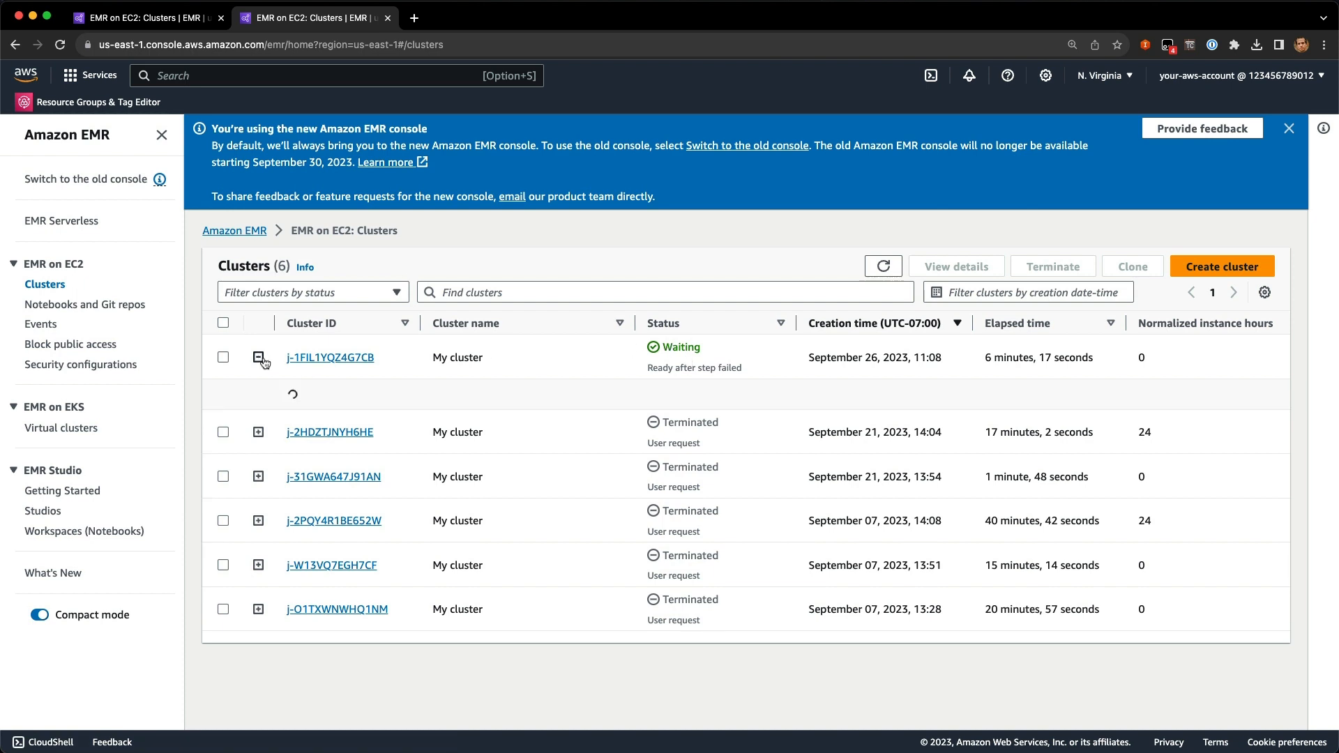
pyautogui.scroll(-1, 613, 442)
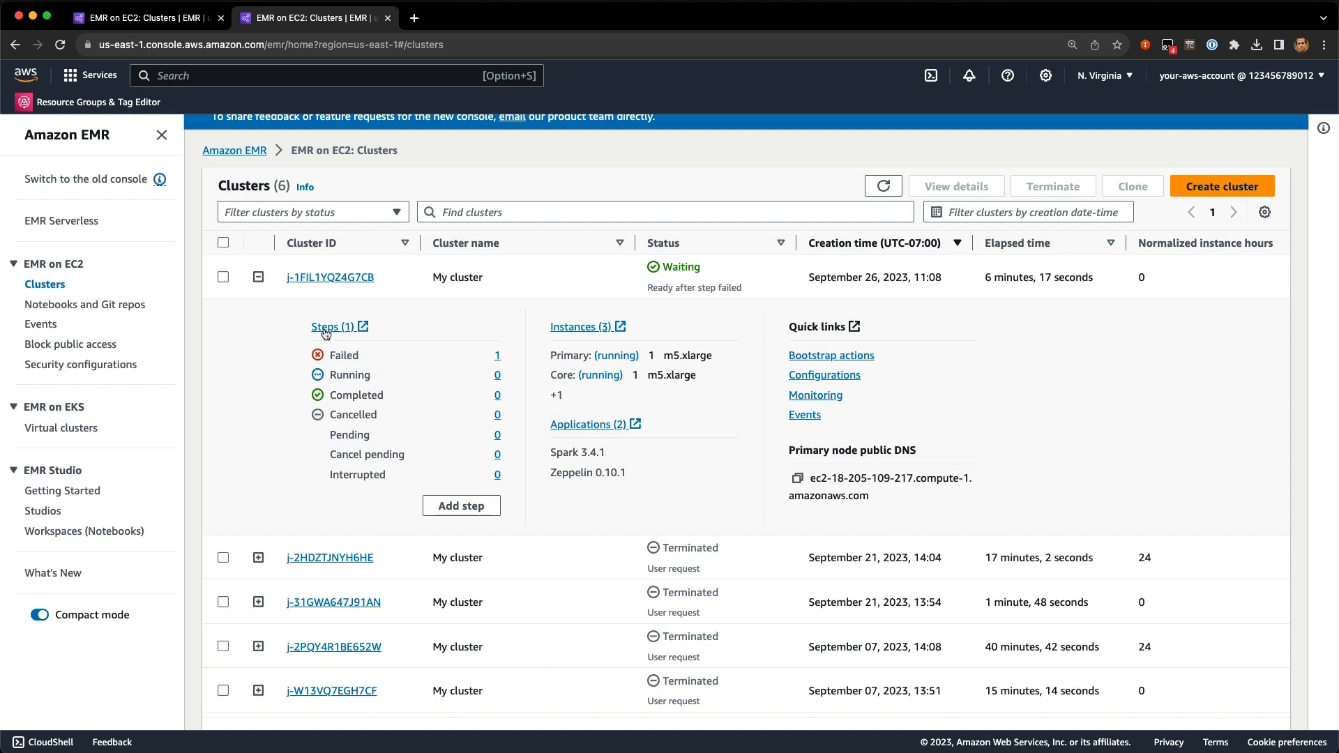
pyautogui.click(498, 355)
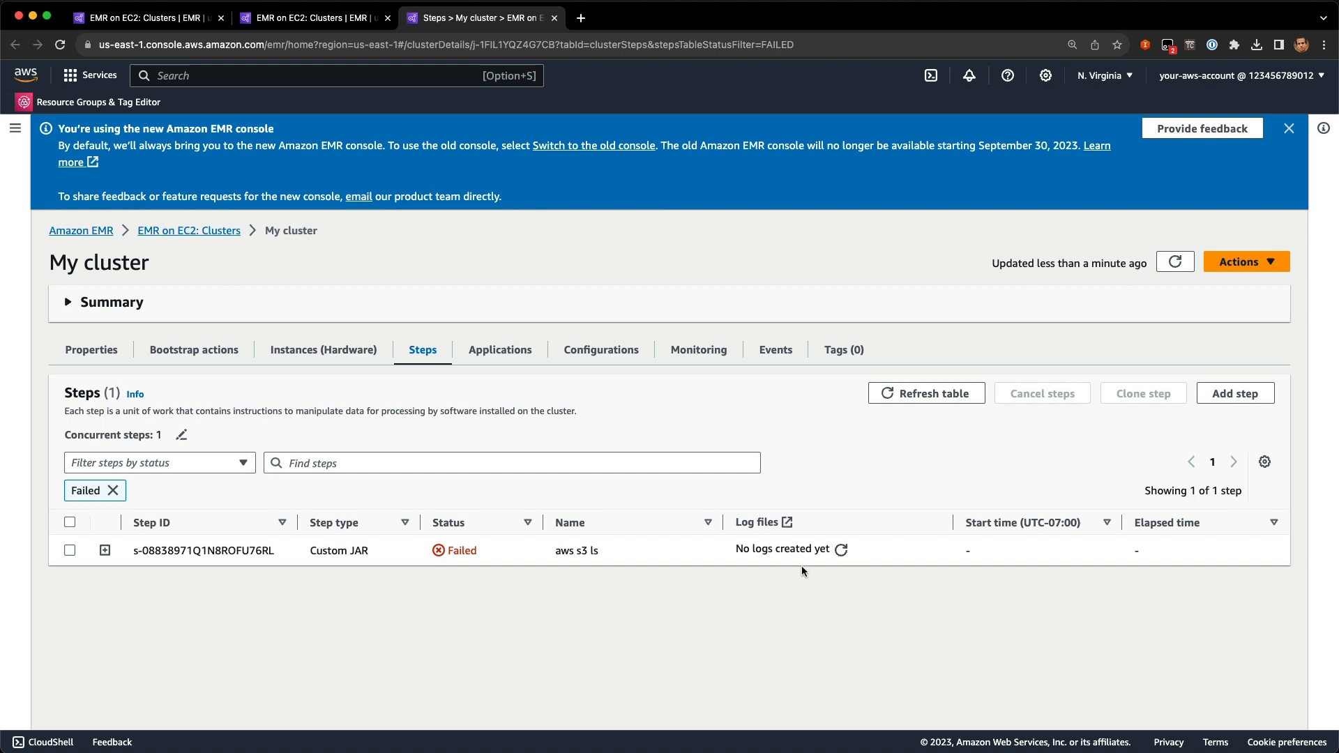
# Browse the cluster's S3 log destination to the step's folder under steps, read controller.gz for the error, and close the log views.
pyautogui.click(80, 353)
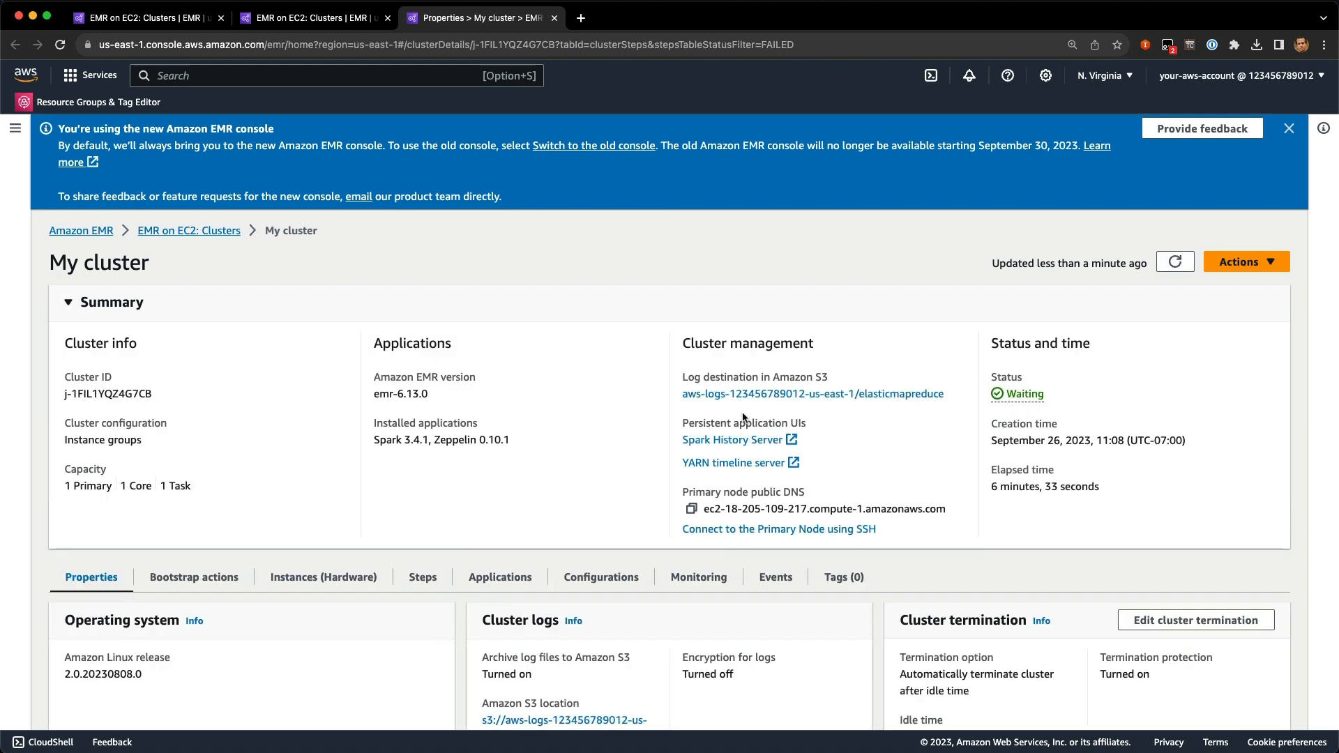
pyautogui.scroll(-1, 753, 405)
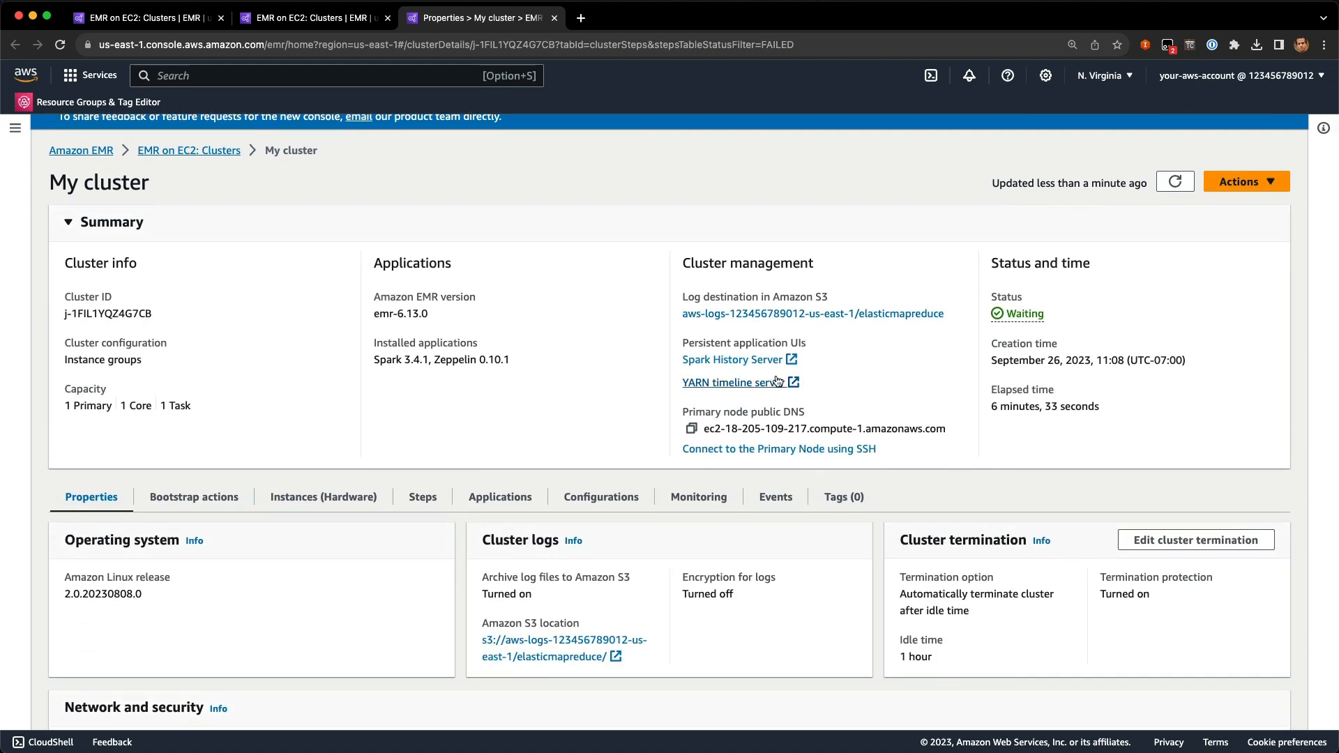
pyautogui.click(748, 313)
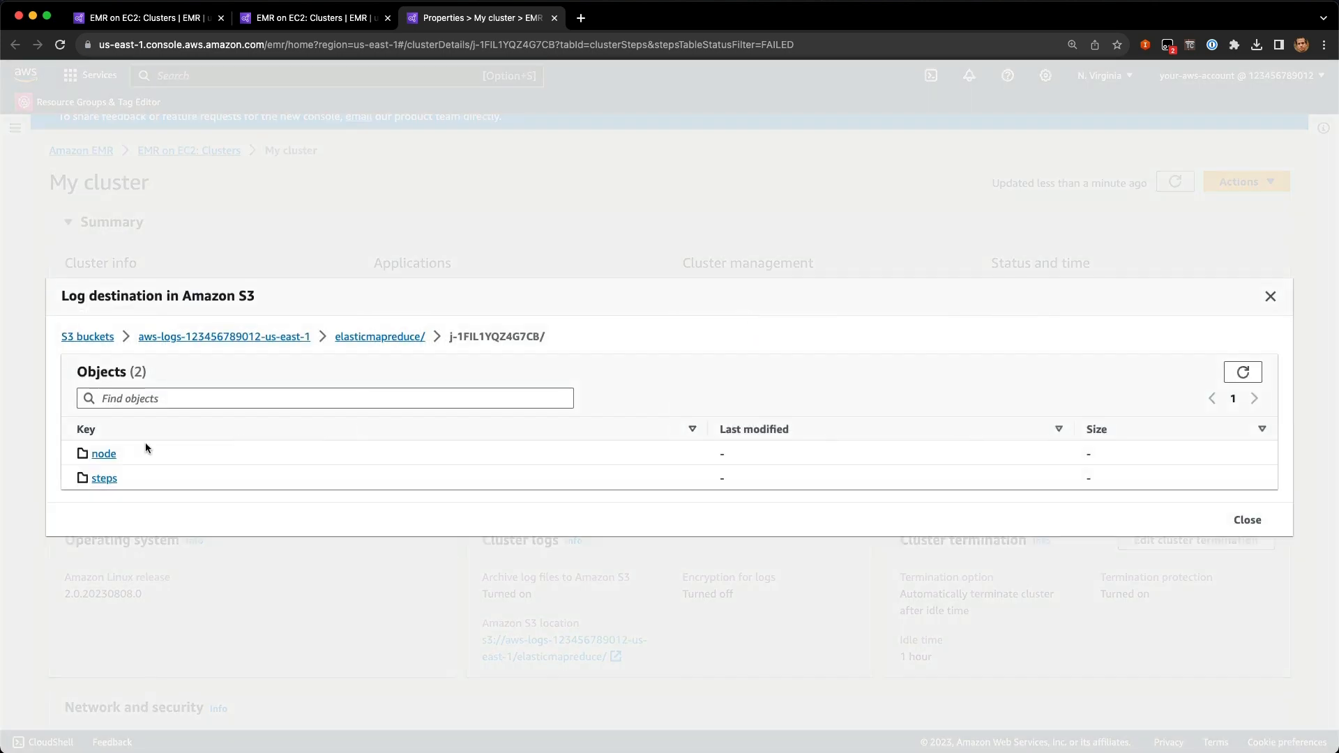
pyautogui.click(108, 479)
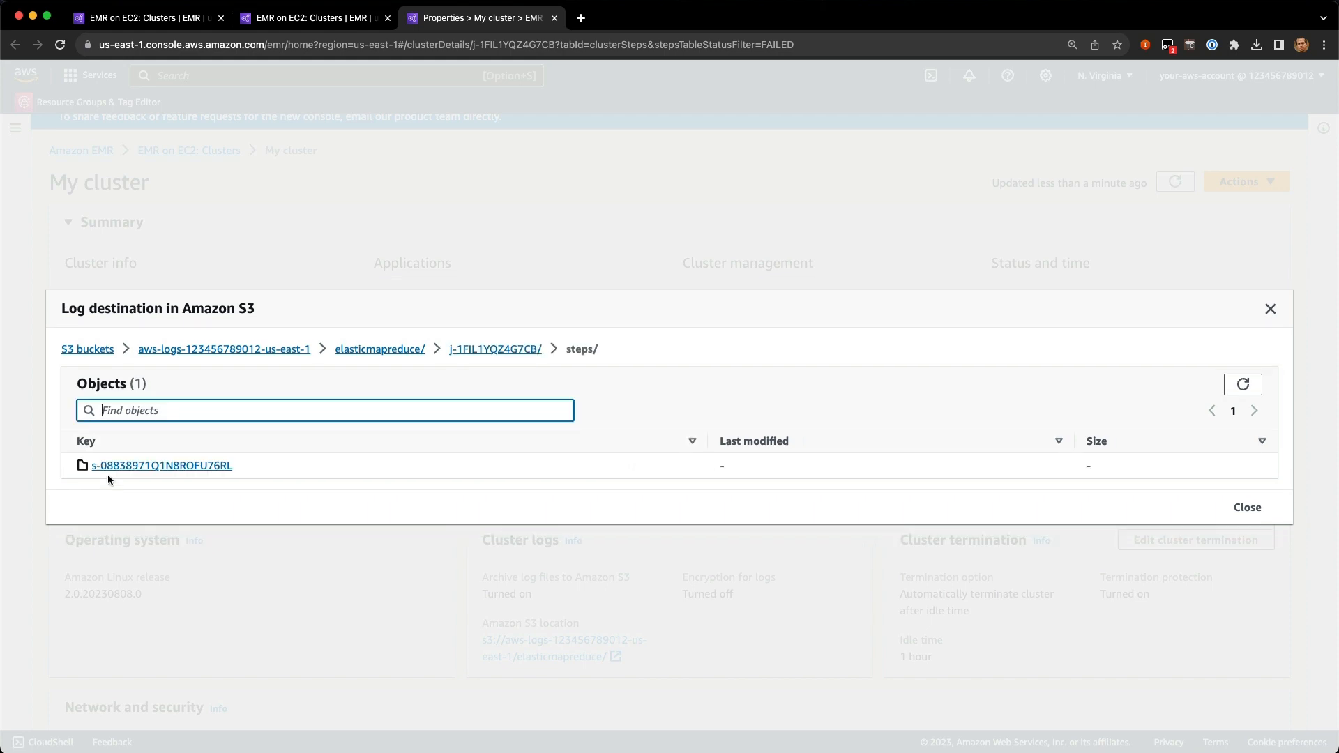
pyautogui.click(165, 466)
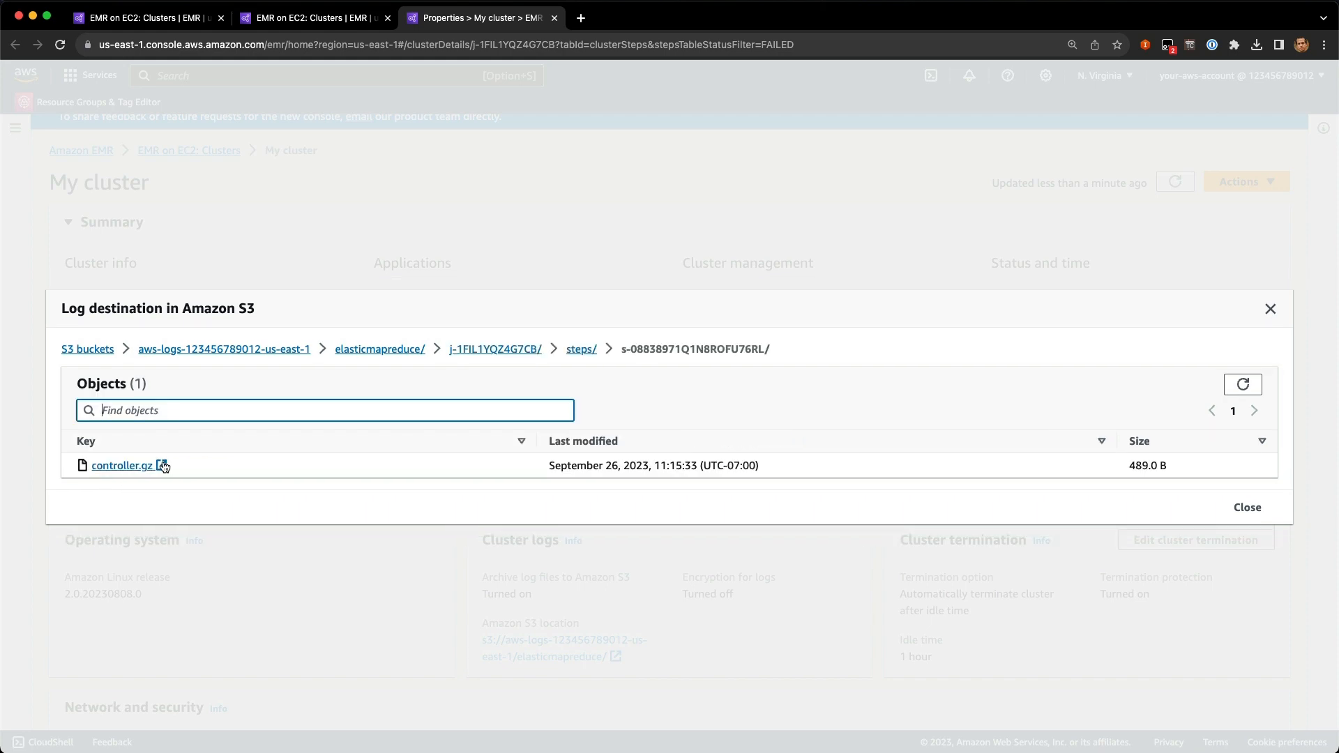
pyautogui.click(109, 465)
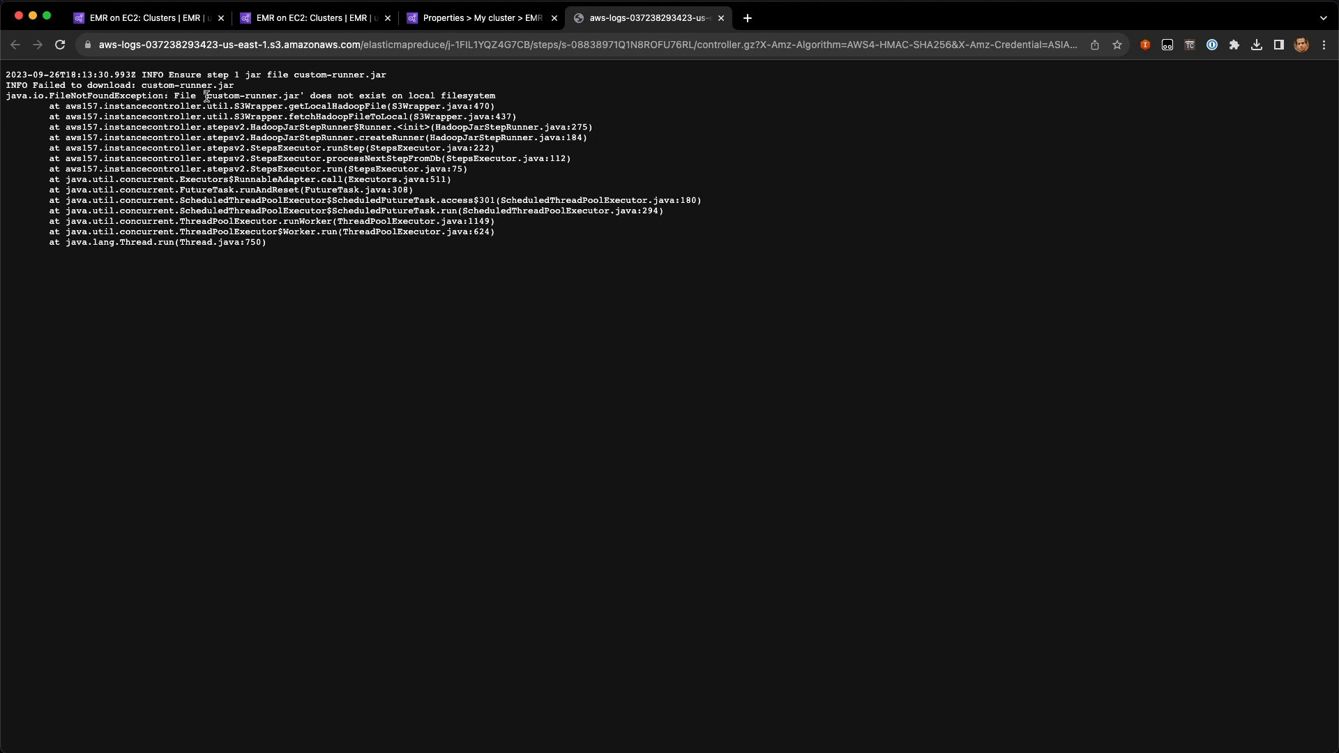
pyautogui.moveTo(207, 96); pyautogui.dragTo(354, 114)
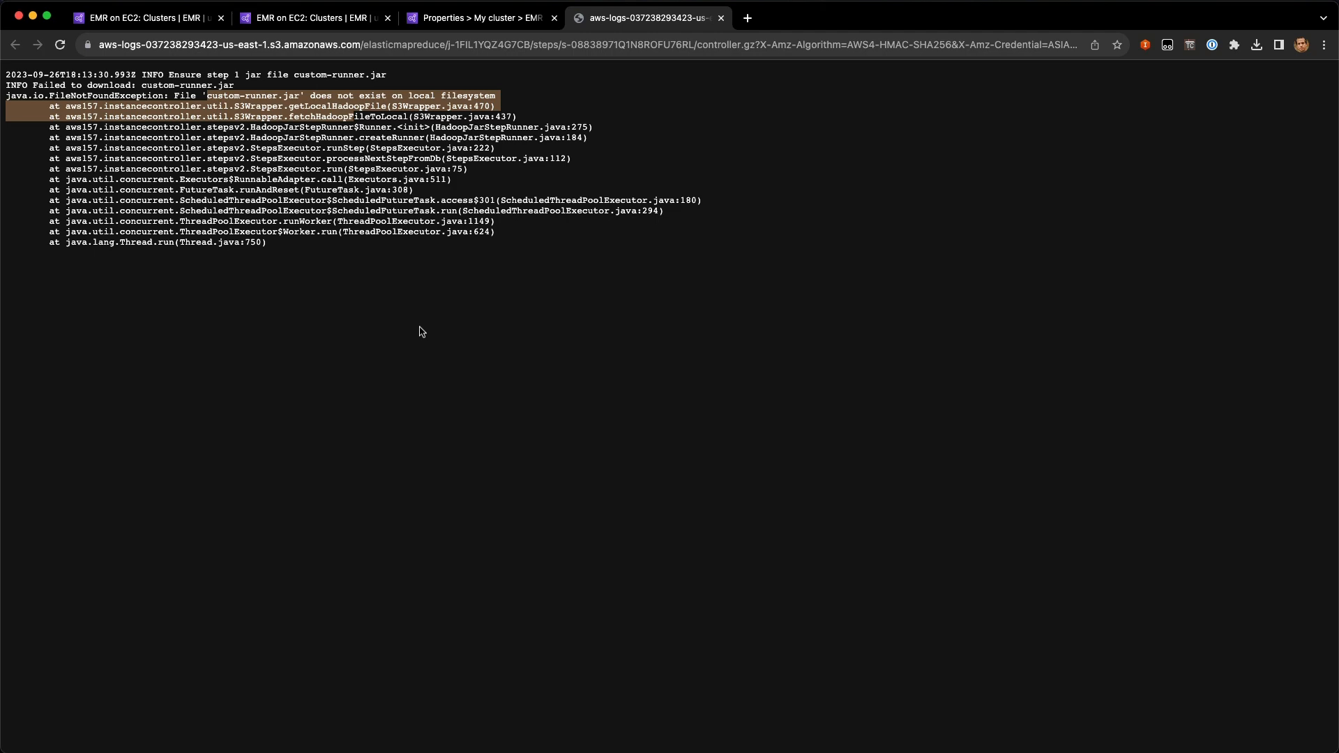
pyautogui.press('super+w')
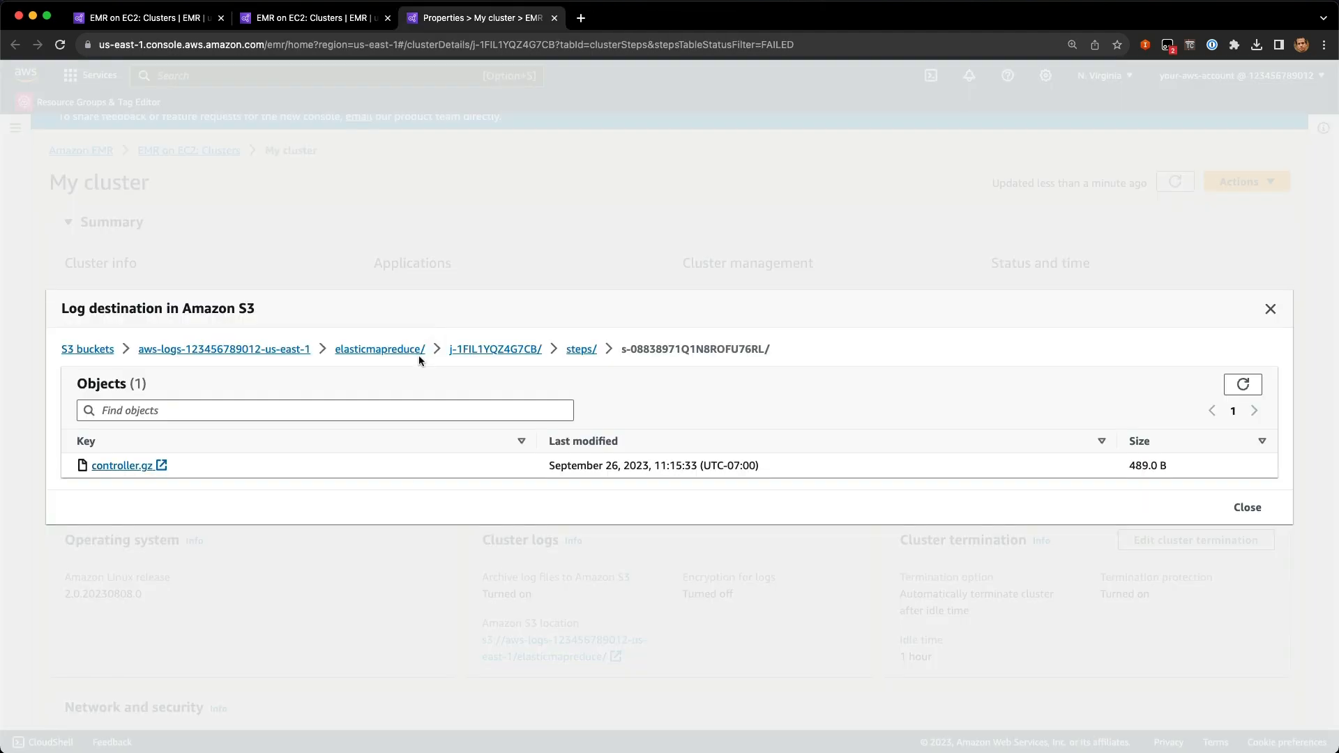
pyautogui.click(1271, 309)
# Open the controller log of the aws s3 ls step from the cluster's steps list and check its other log file entries.
pyautogui.click(433, 488)
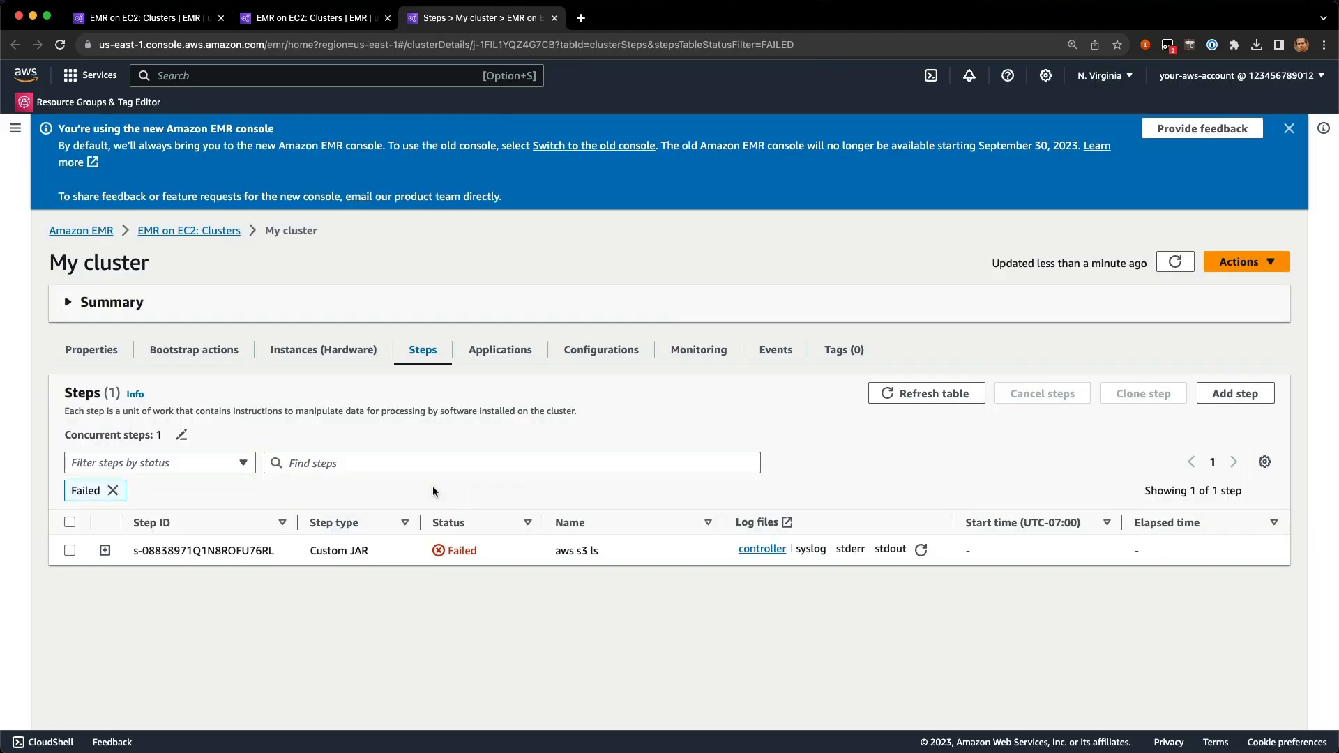
pyautogui.click(763, 552)
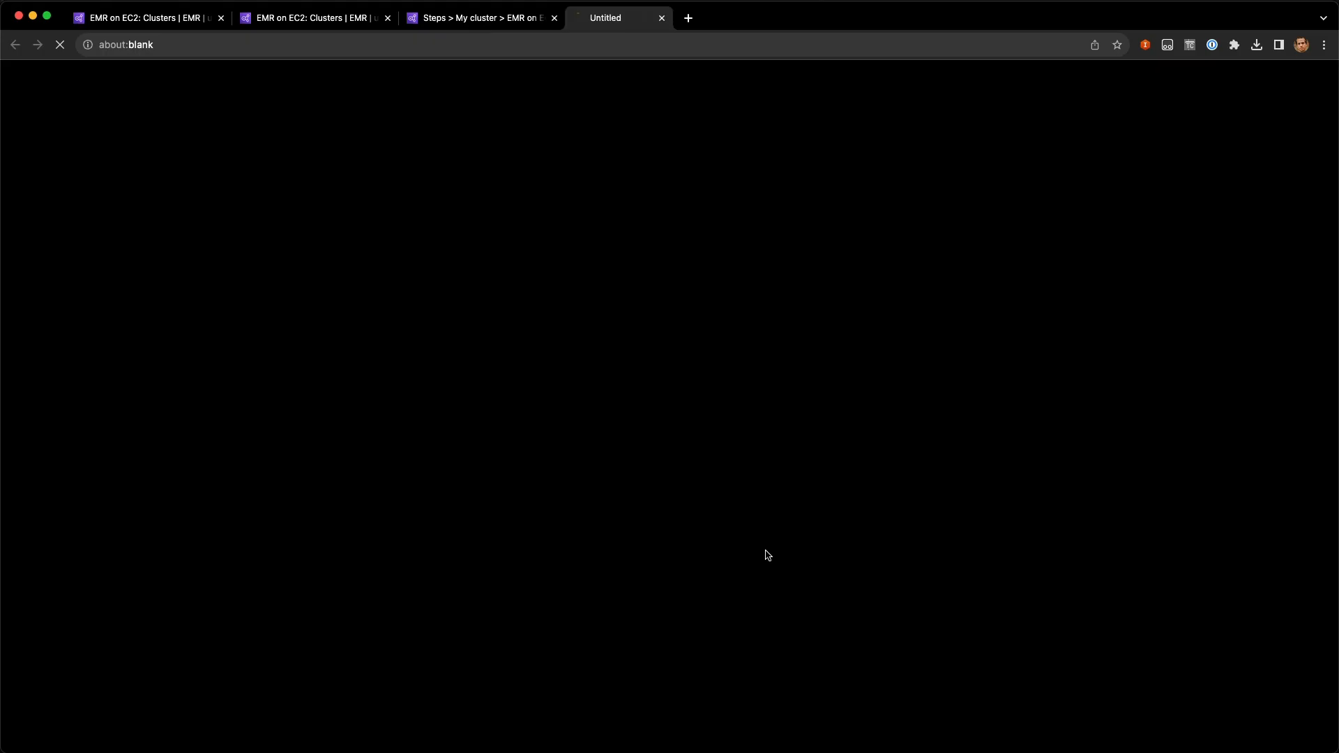
pyautogui.press('super+w')
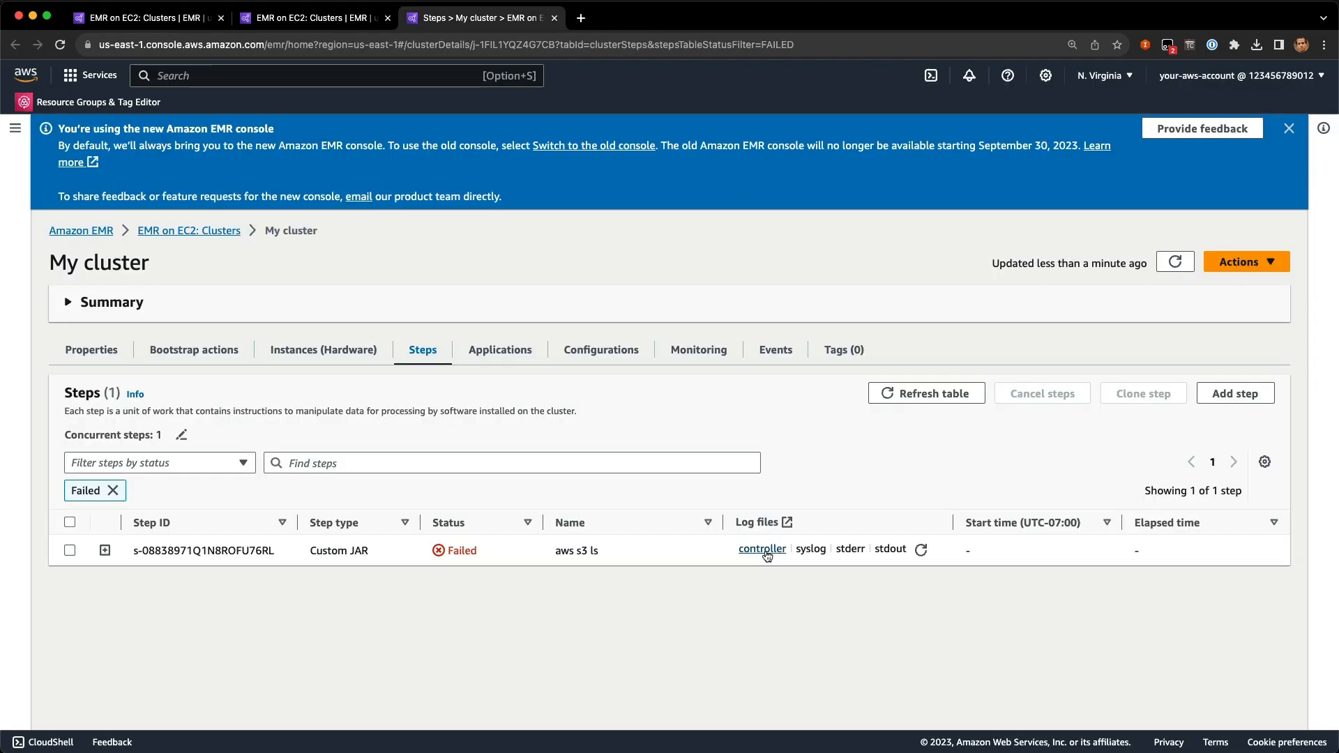
pyautogui.moveTo(807, 548); pyautogui.dragTo(870, 551)
pyautogui.click(868, 546)
# Switch the console's visual mode to Dark from the cluster's properties view and collapse the cluster summary.
pyautogui.click(92, 347)
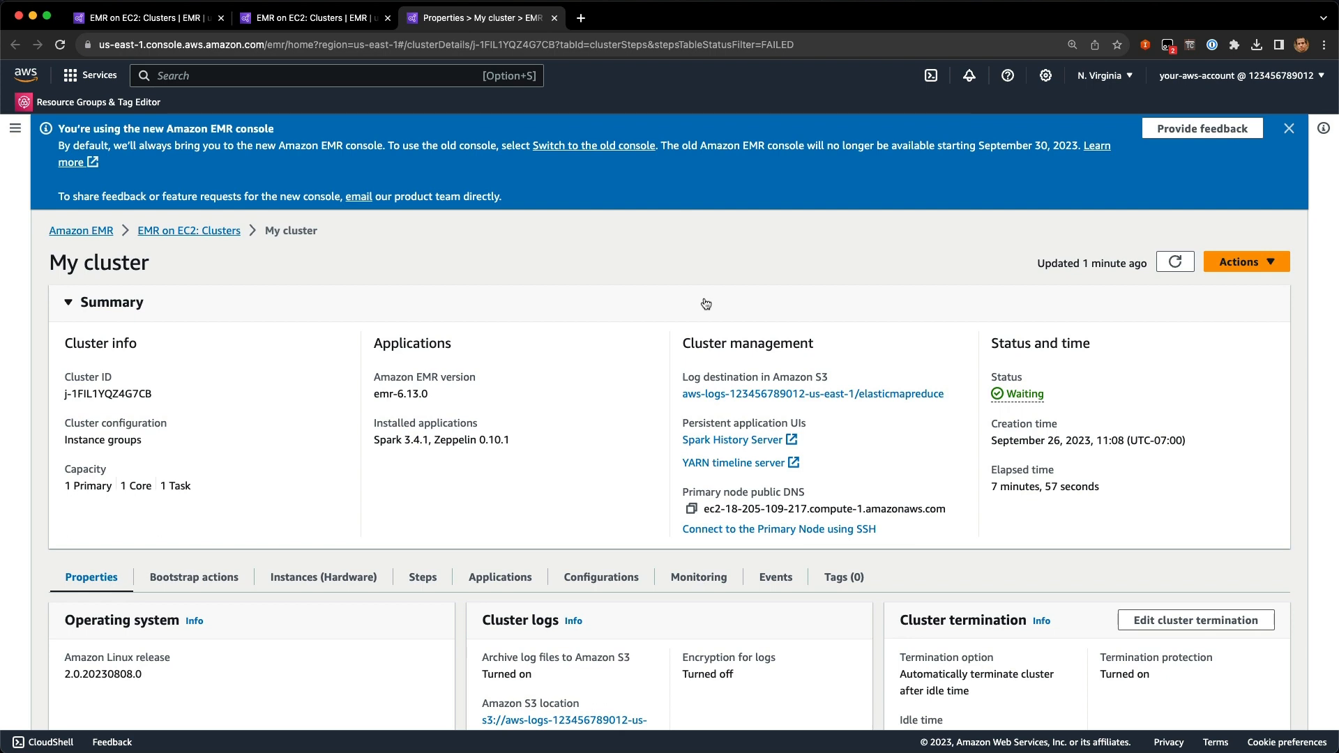
pyautogui.click(1045, 75)
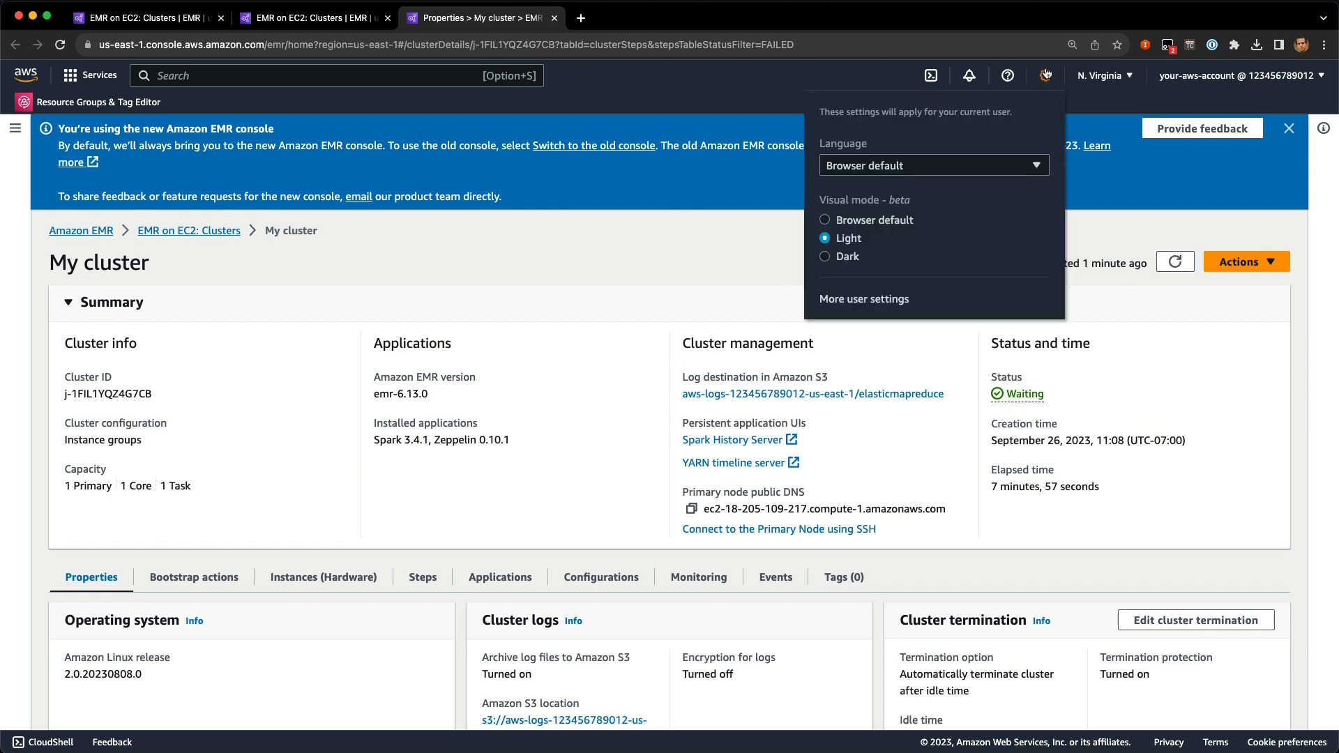
pyautogui.click(849, 255)
pyautogui.click(718, 292)
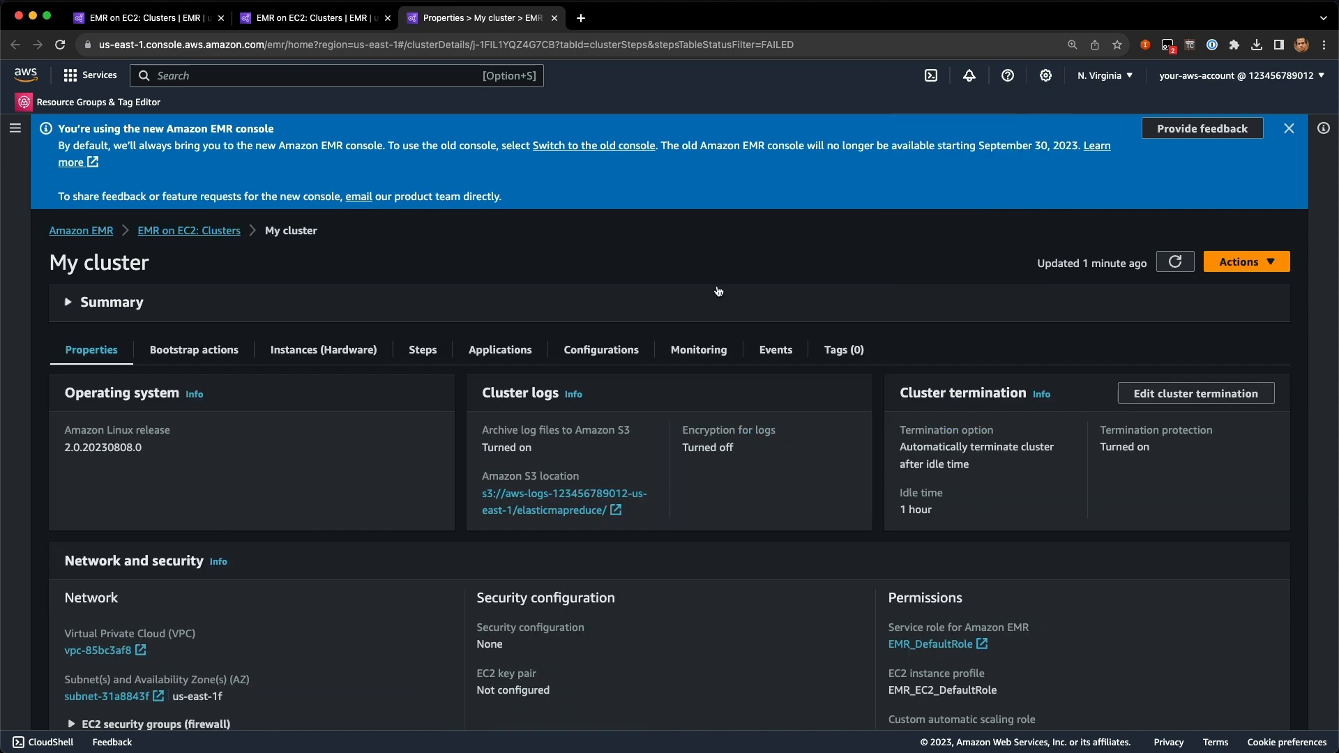